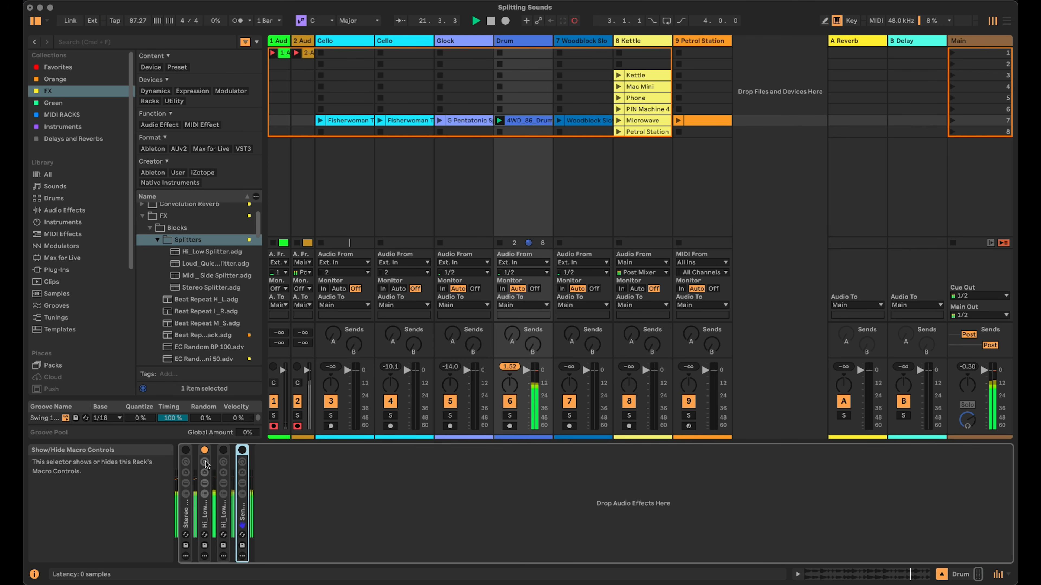
left_click_drag(227, 489, 228, 494)
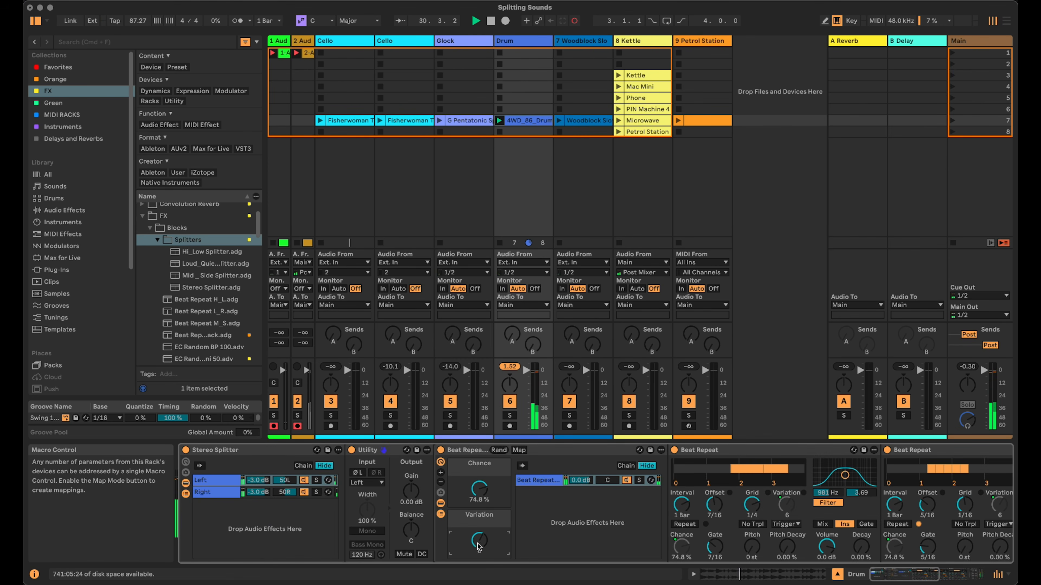
left_click(462, 450)
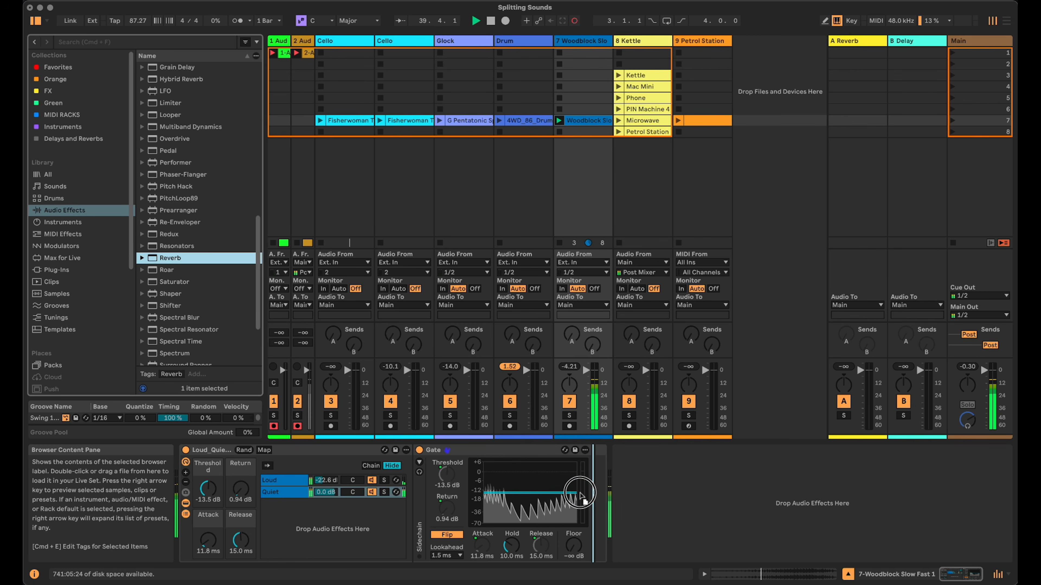
key("Return")
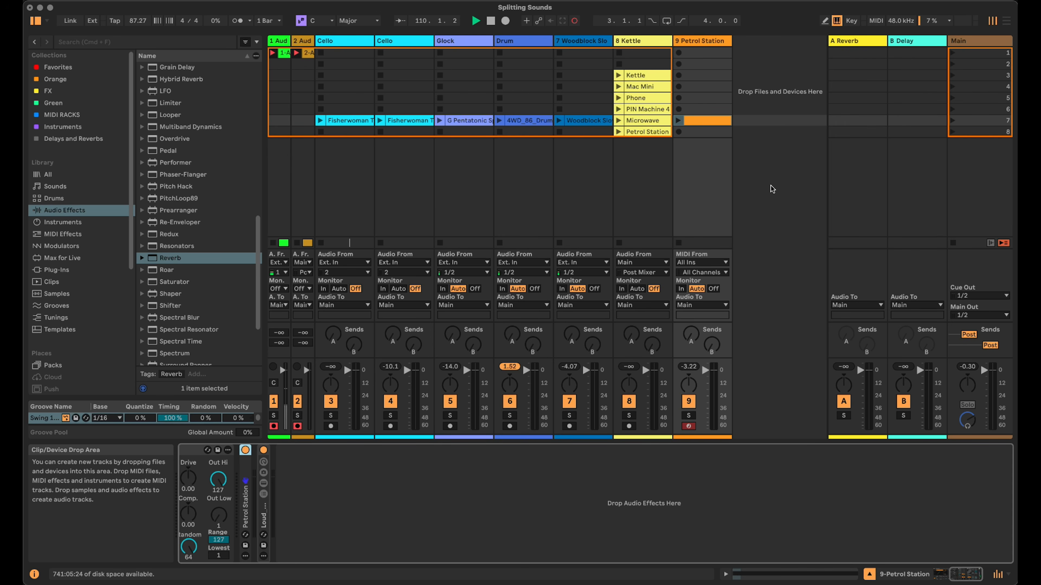
left_click(71, 91)
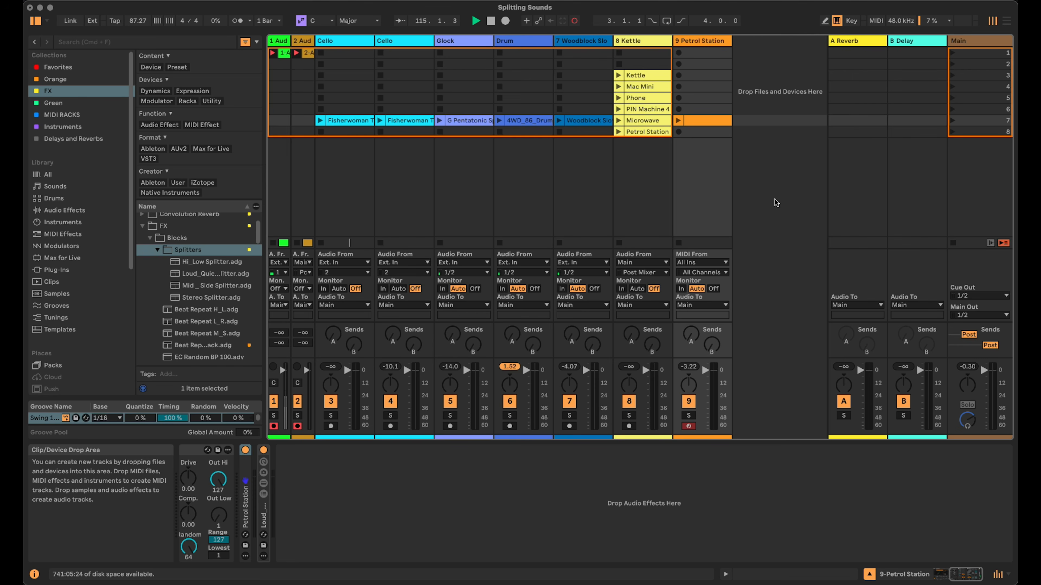
Step: Solo the first Cello track and audition its Fisherwoman Take 1 clip, stopping playback at the end
left_click(347, 38)
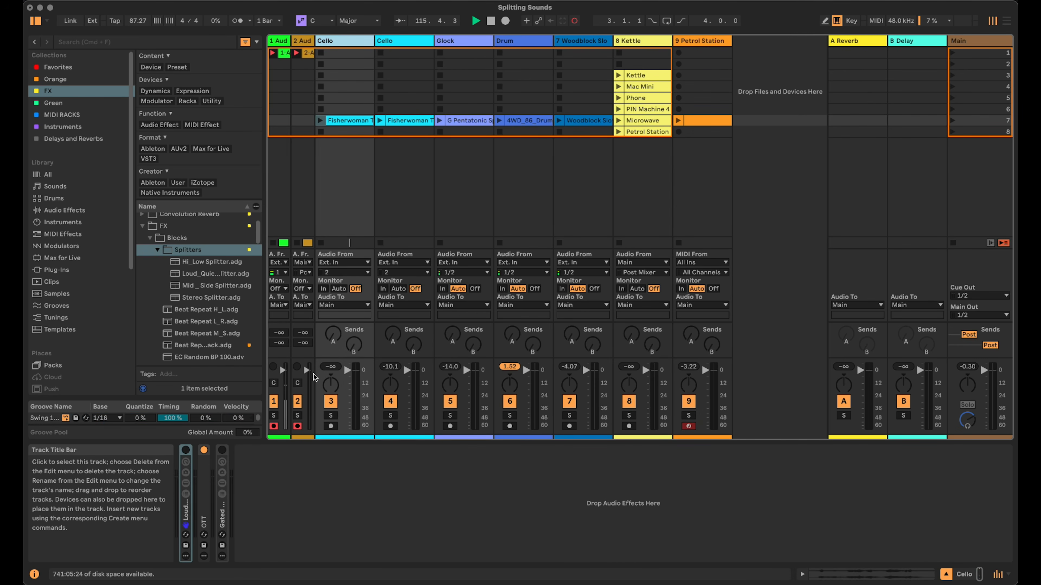
left_click(330, 415)
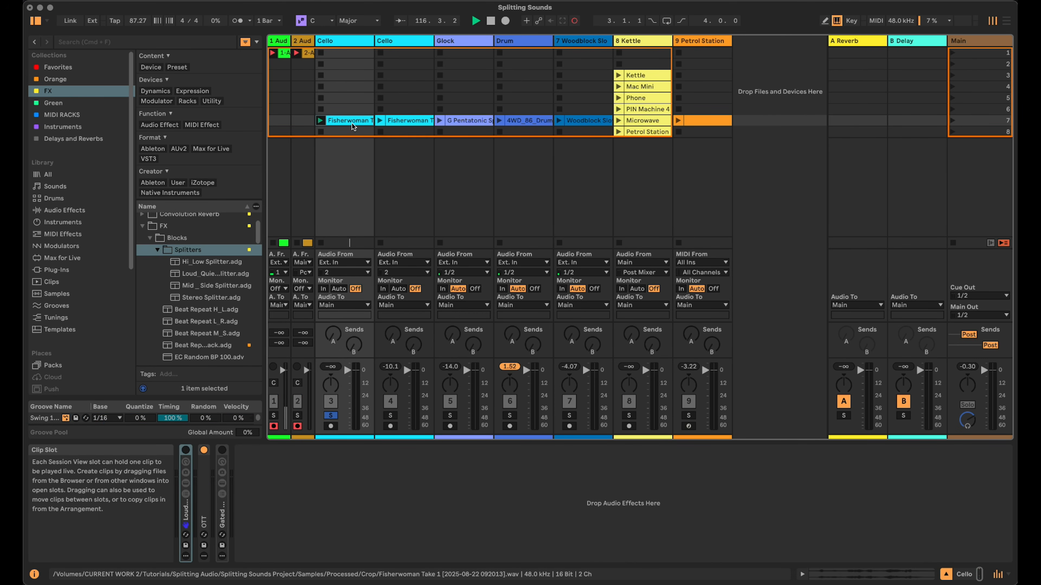
left_click(352, 121)
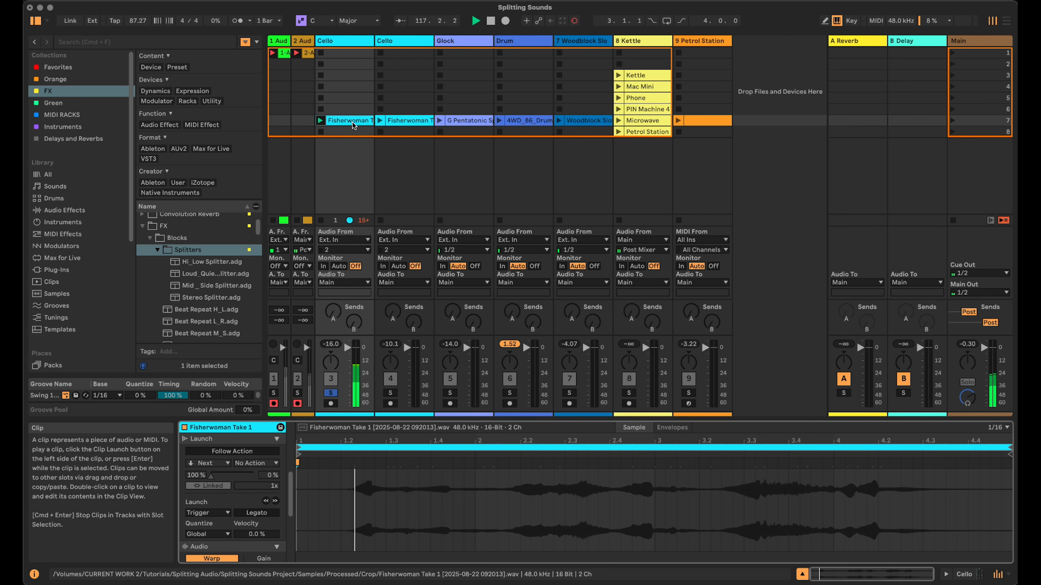
left_click(321, 132)
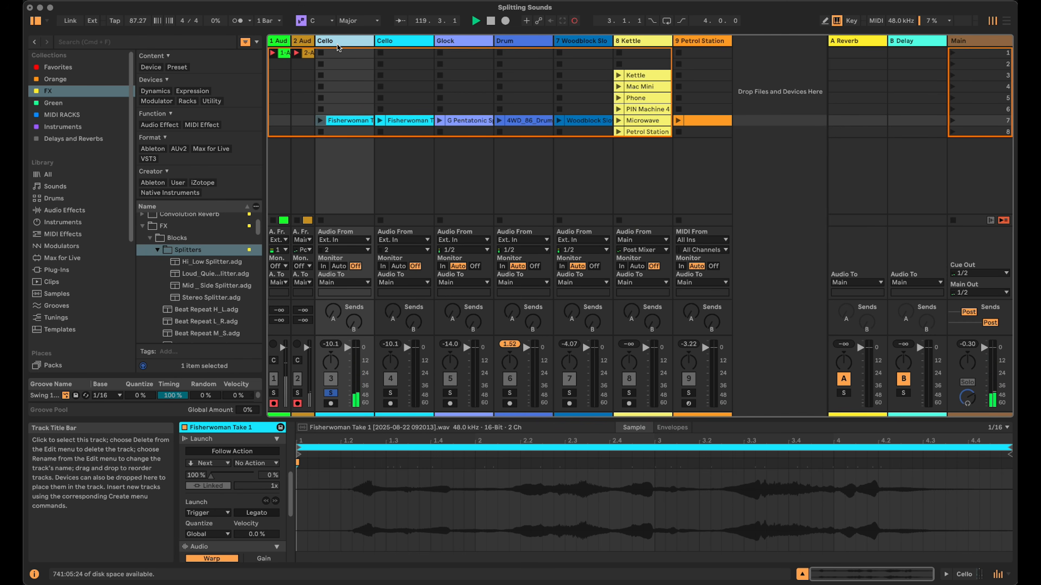
Step: Add a Utility audio effect to the first Cello track and set its input channel mode to Left
left_click(386, 55)
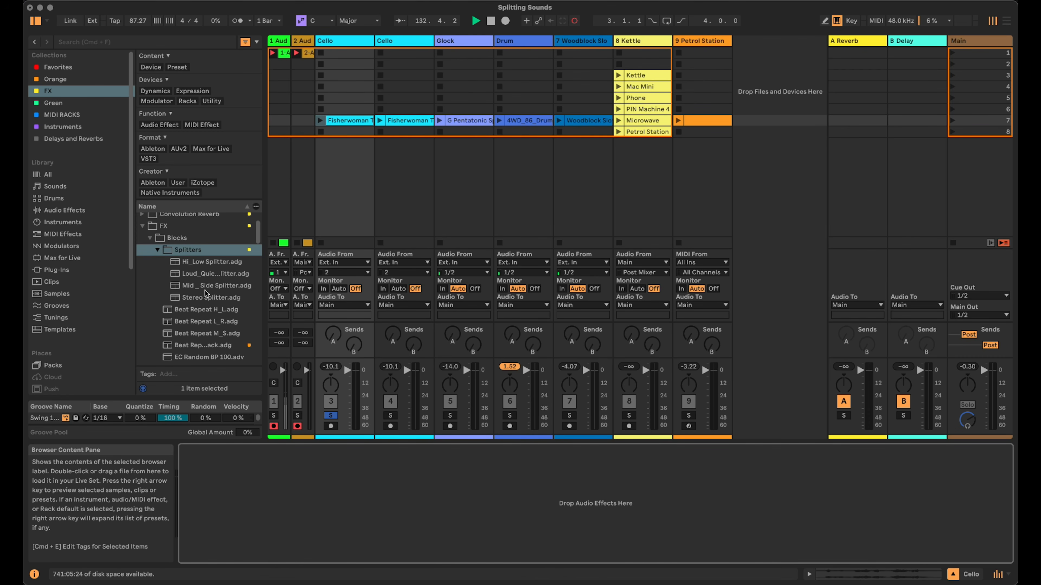
left_click(346, 43)
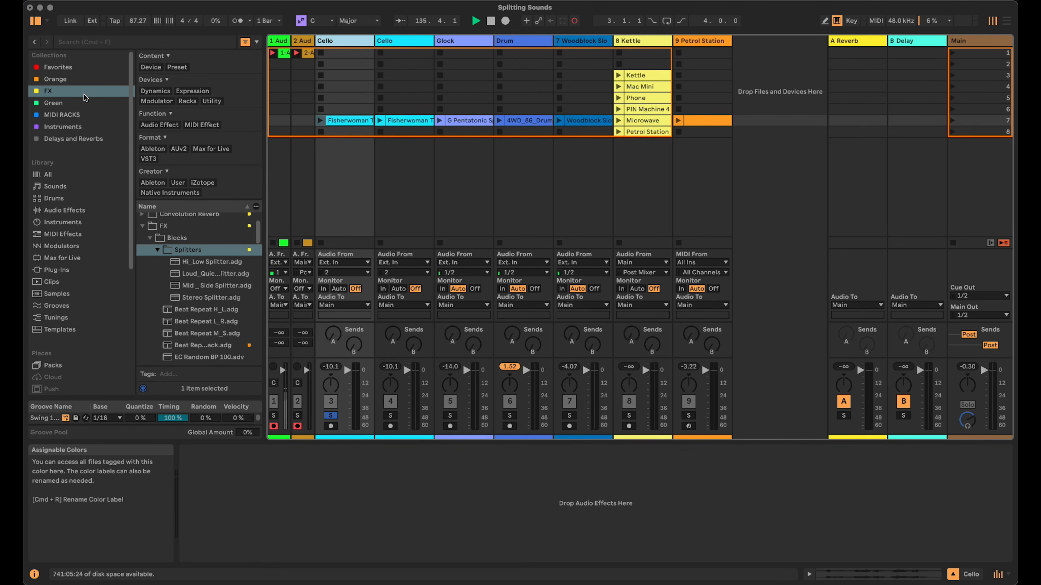
left_click(79, 214)
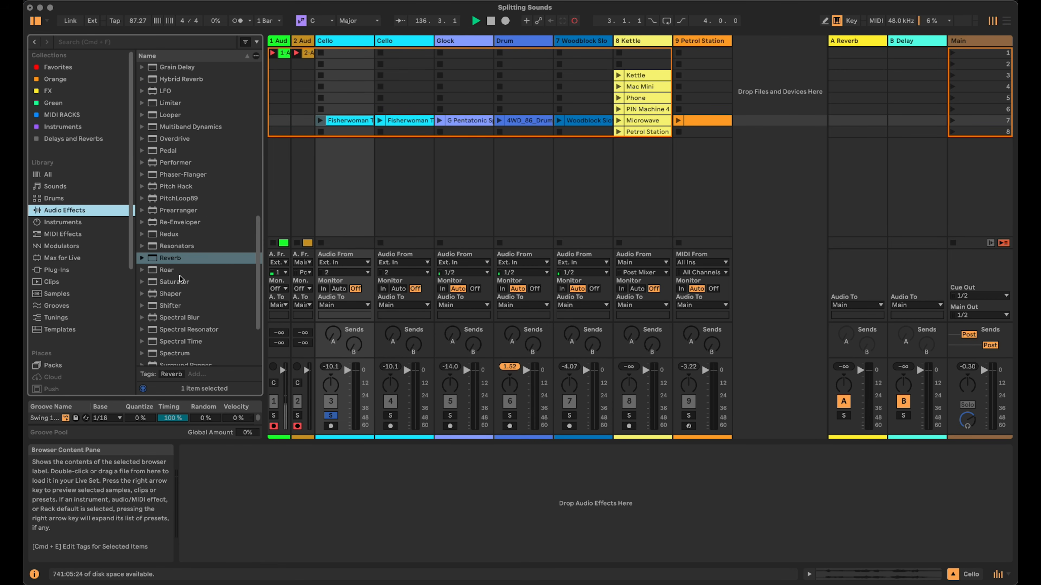
scroll(181, 277, "down", 3)
scroll(182, 279, "down", 5)
left_click_drag(180, 299, 345, 185)
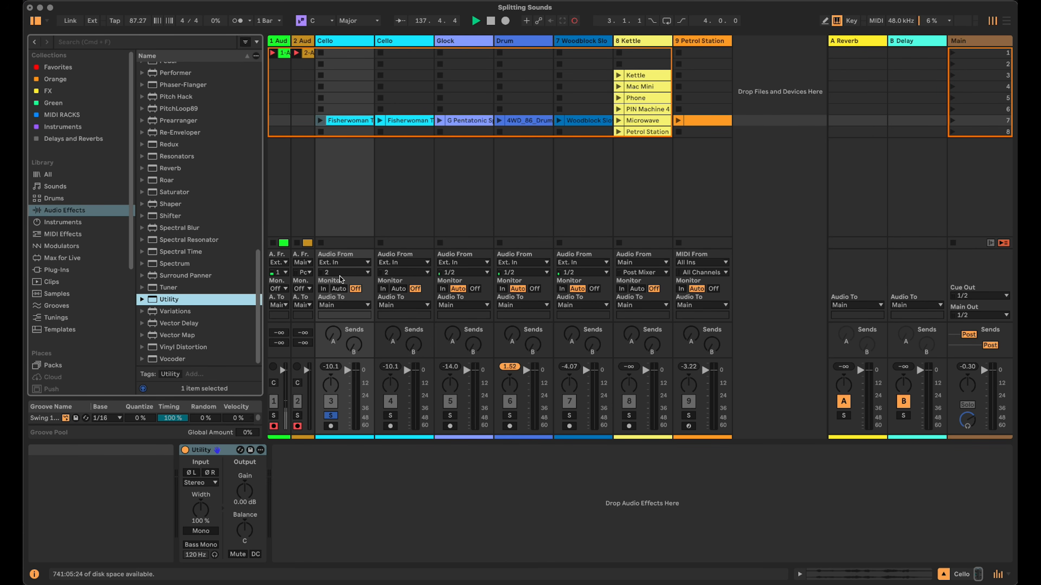
left_click(200, 483)
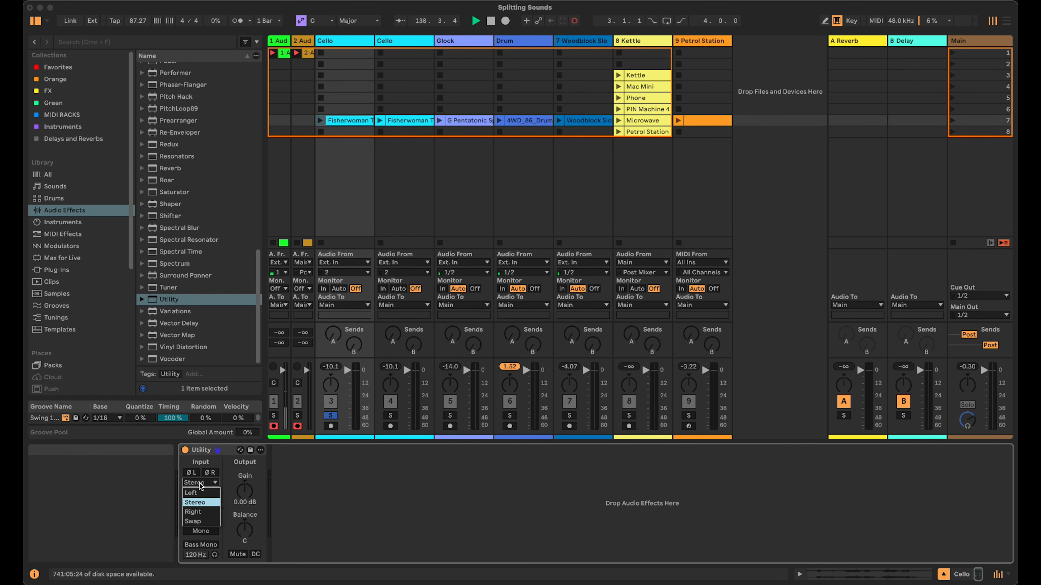
left_click(201, 493)
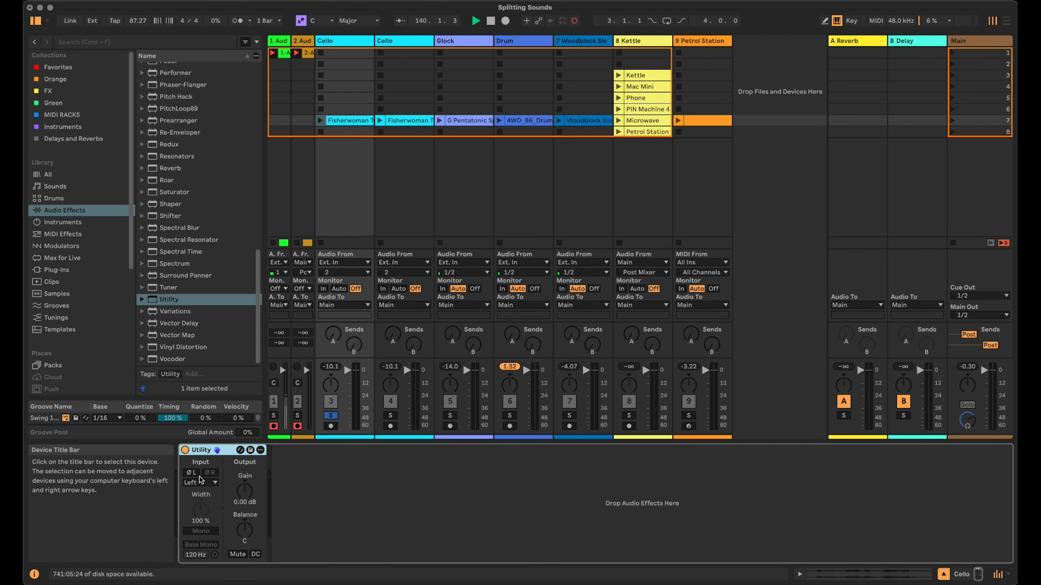
Step: Group the Utility into an Audio Effect Rack and duplicate its chain in the chain list
key("super+g")
left_click(186, 494)
left_click(222, 483)
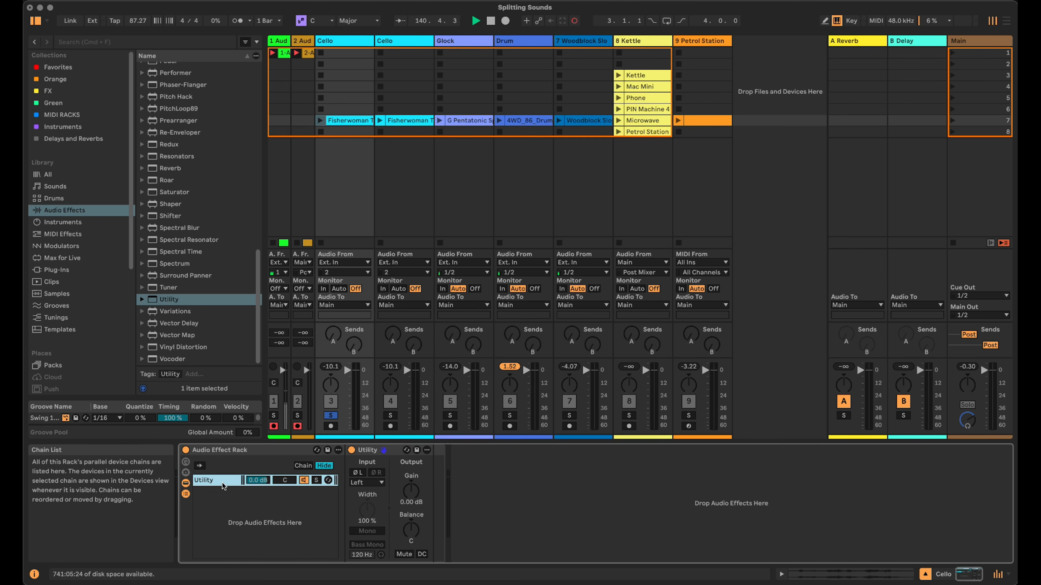
key("super+d")
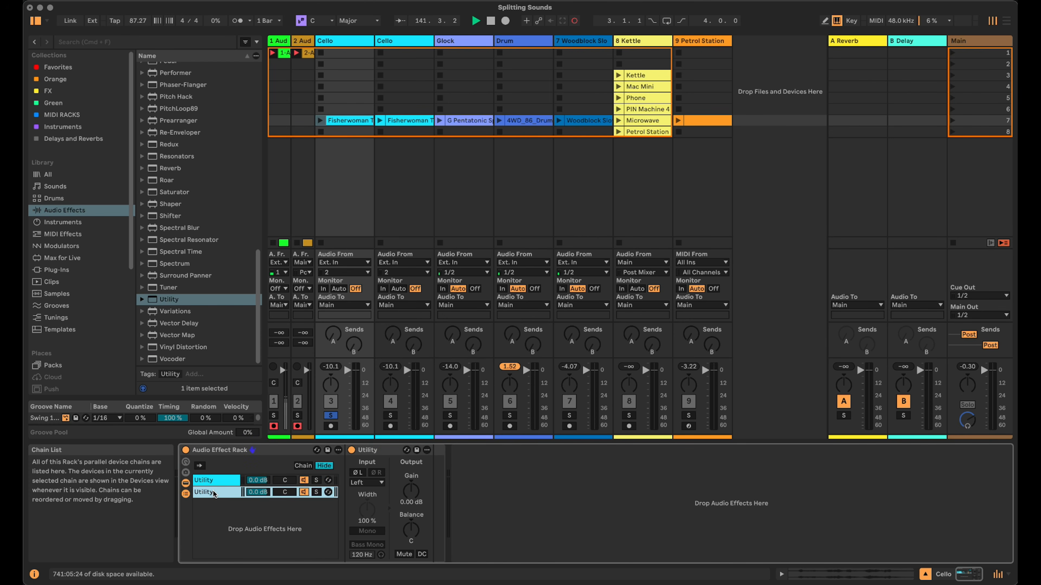
Step: Set the duplicated chain's Utility to Right, panning that chain to 50R and the original chain to 50L
left_click(368, 484)
left_click(360, 511)
left_click_drag(292, 493, 343, 363)
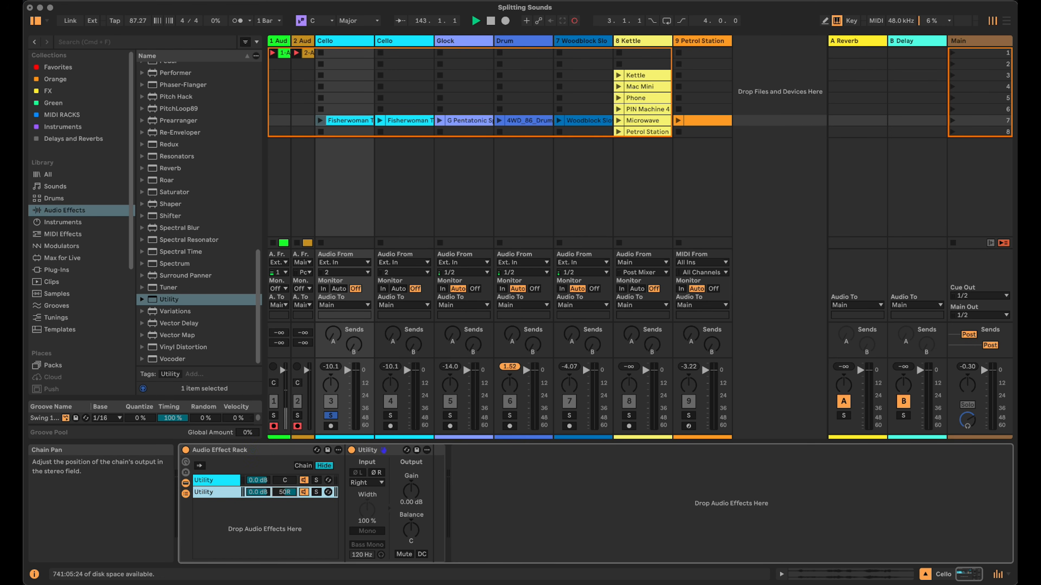
left_click_drag(290, 481, 290, 509)
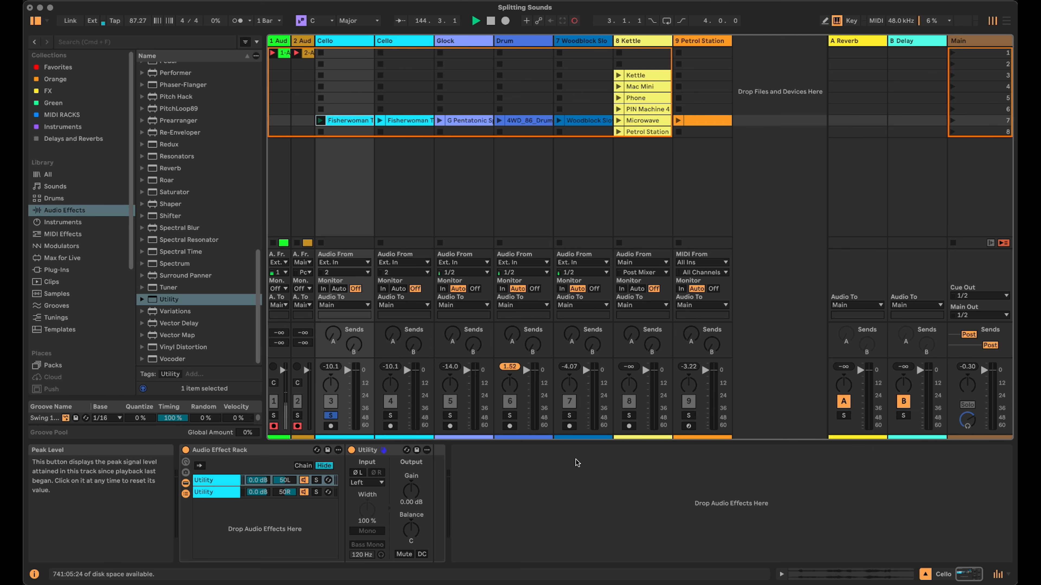
Step: Audition the rack's left and right chains by soloing them during playback, ending with both unsoloed and the clip stopped
left_click(317, 481)
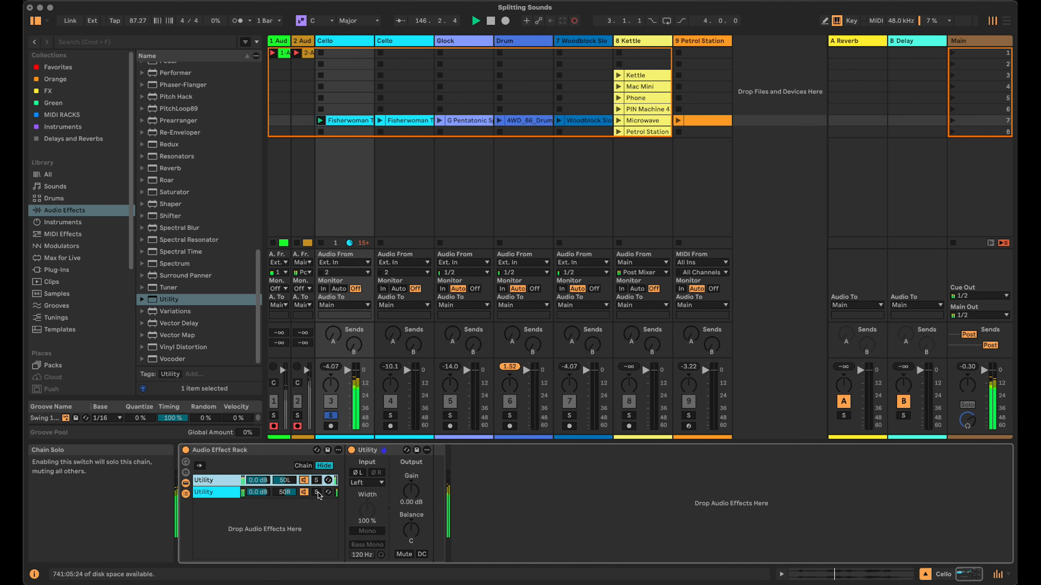
left_click(316, 492)
left_click(317, 493)
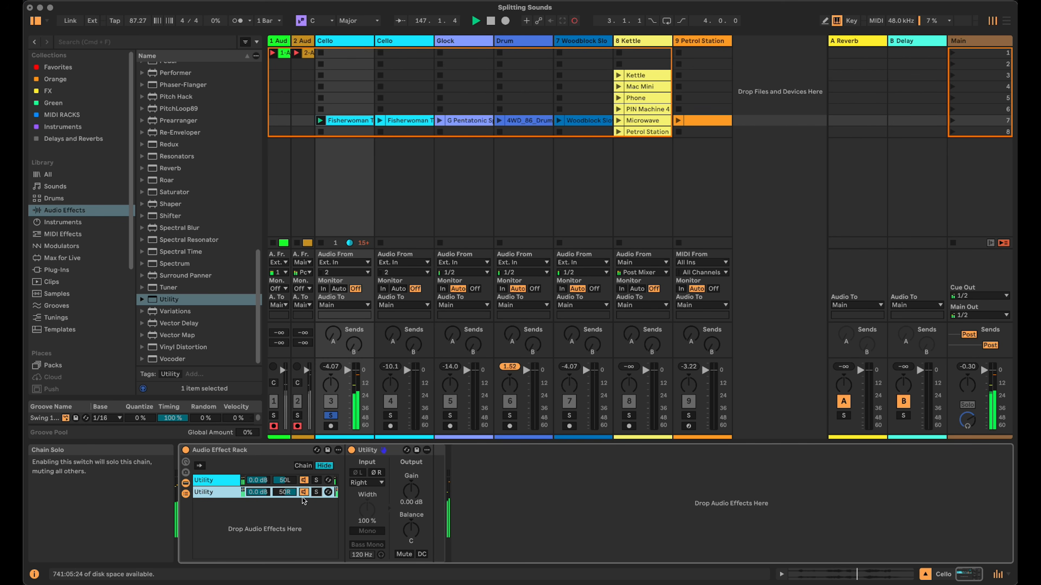
left_click(327, 132)
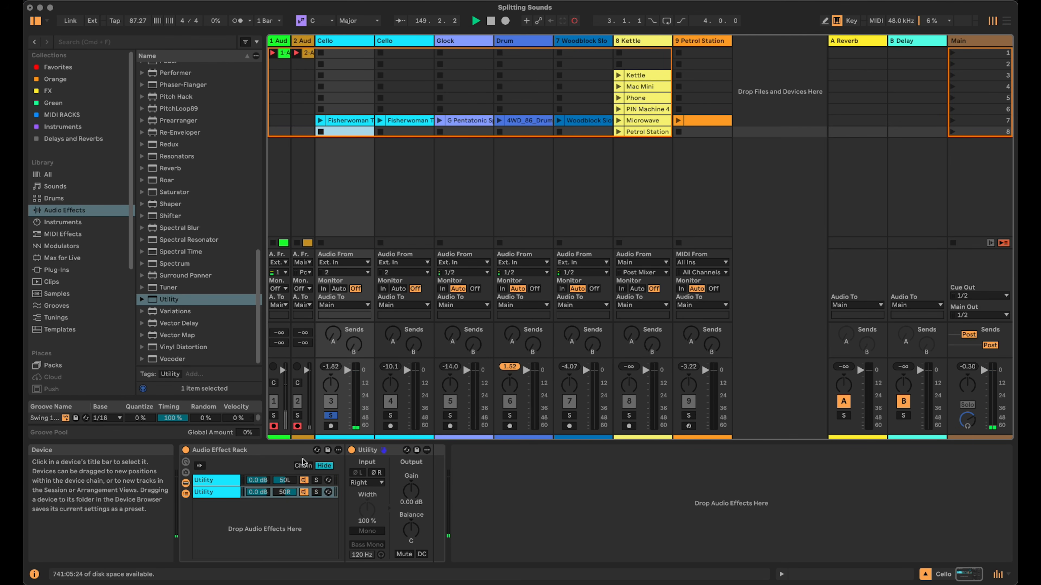
Step: Rename the left-panned chain L and the right-panned chain R
left_click(210, 481)
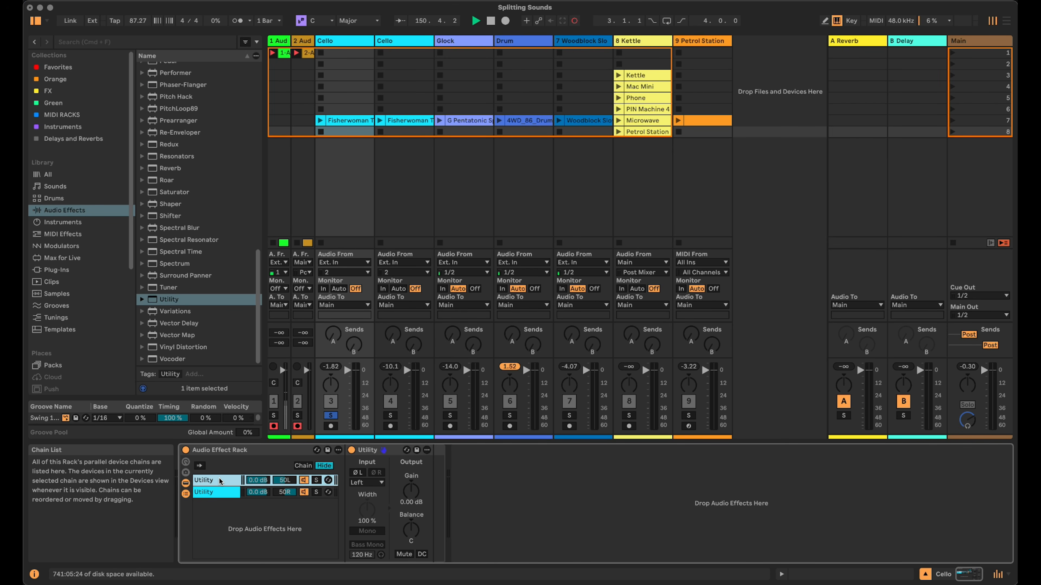
left_click(220, 491)
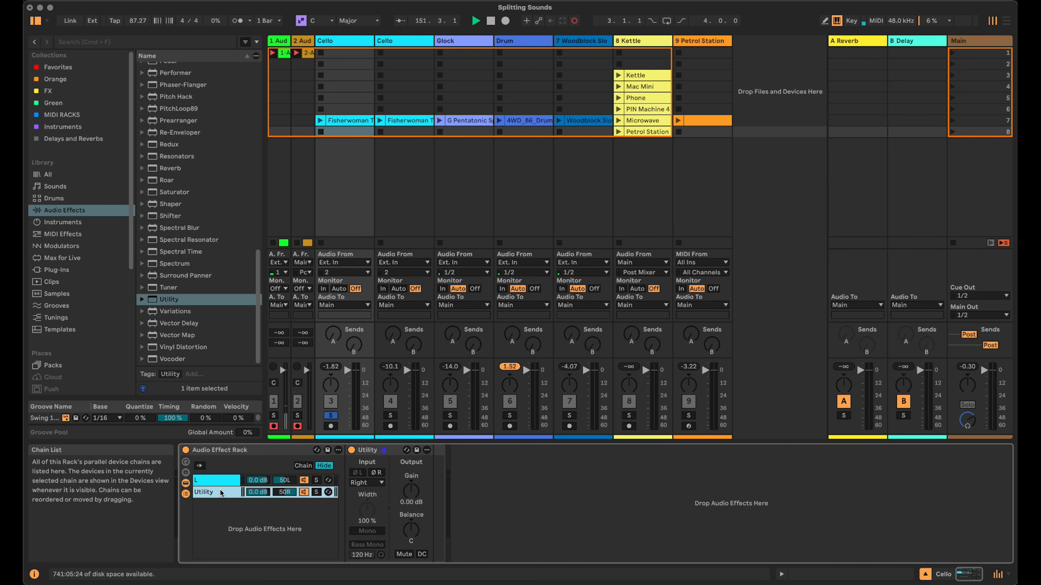
type("R")
key("Return")
Step: Add the Roar effect after the Utility in the L chain
left_click(212, 481)
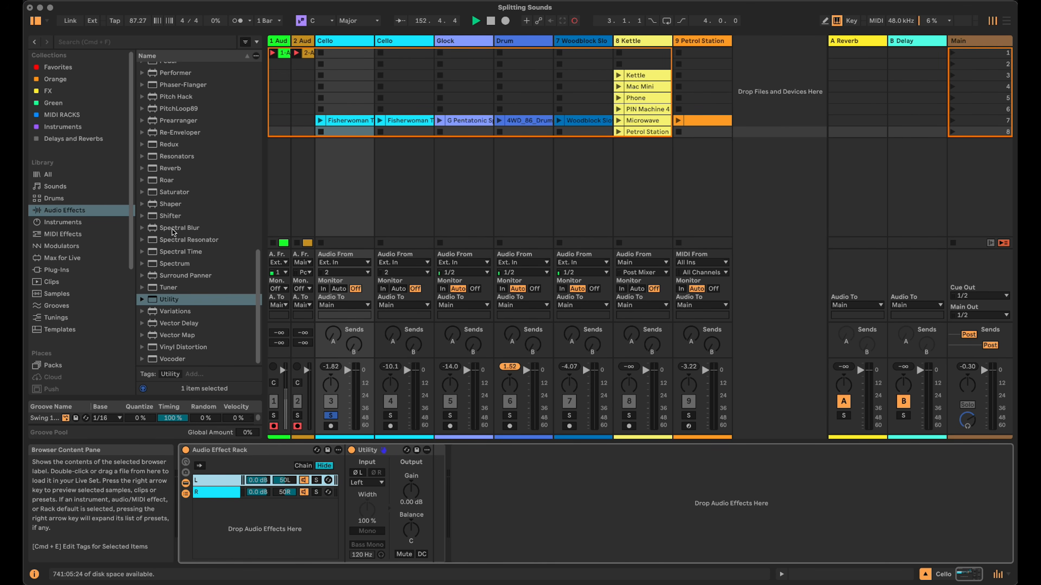
scroll(209, 213, "up", 1)
left_click_drag(160, 185, 467, 453)
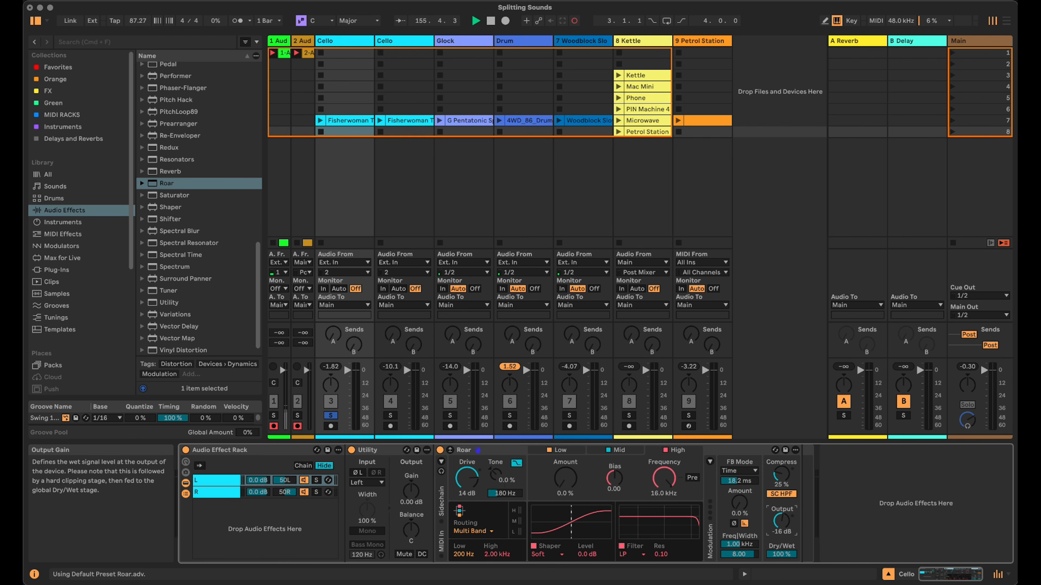
Step: Add Hybrid Reverb after the Utility in the R chain and set its Dry/Wet to 100%
left_click(208, 494)
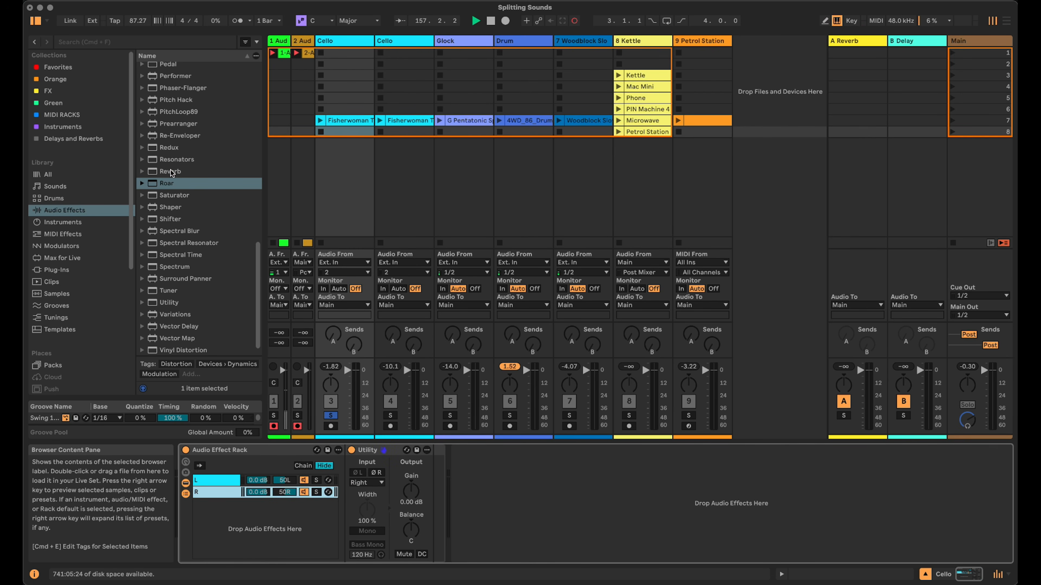
scroll(192, 223, "up", 6)
left_click_drag(180, 201, 438, 492)
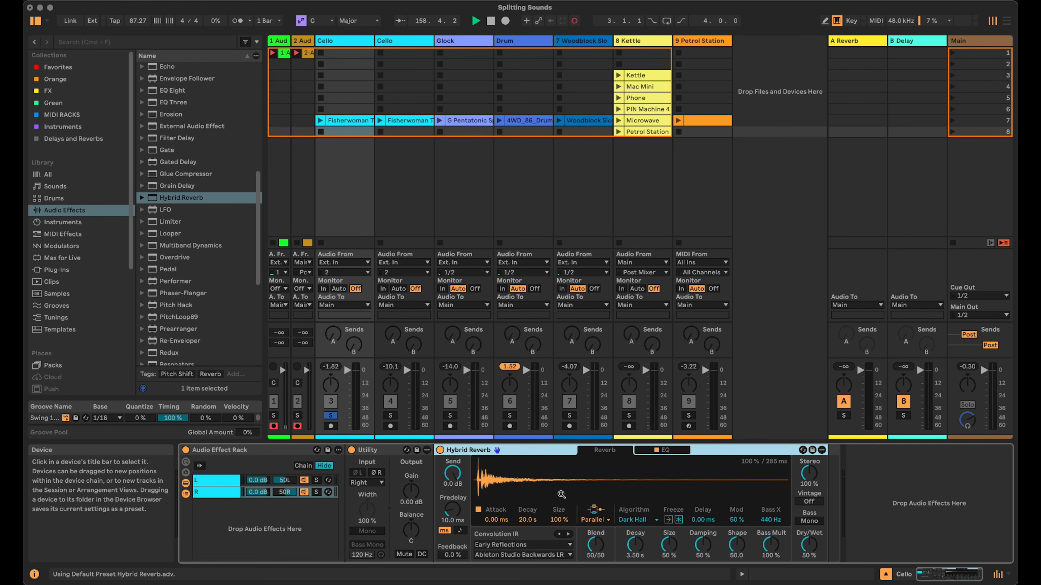
left_click_drag(808, 545, 809, 525)
Step: With the Cello clip playing, set the L chain's Roar to 29% Mid-band shaper amount and 47% feedback amount
left_click(320, 120)
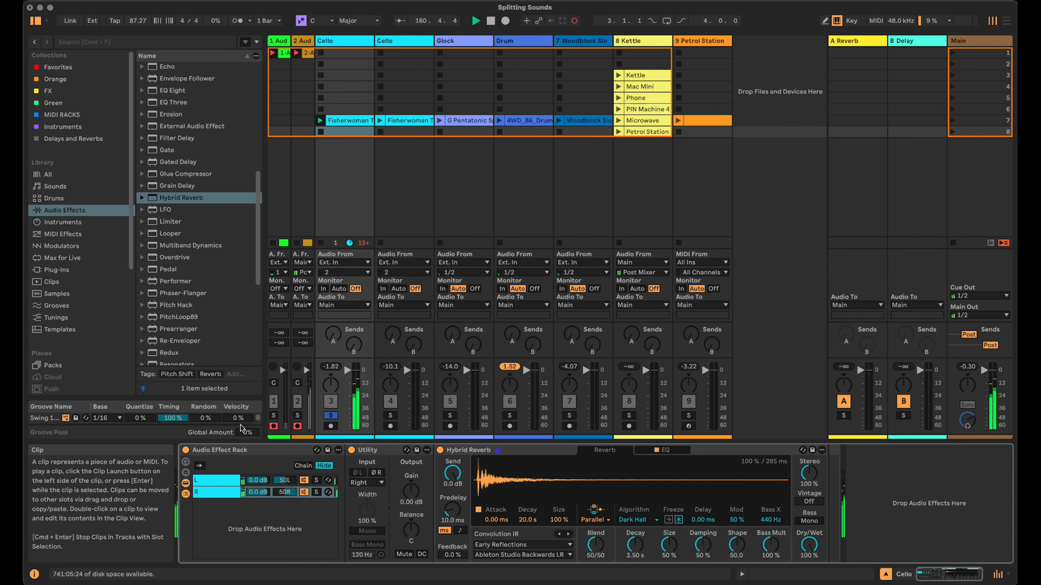
left_click(217, 480)
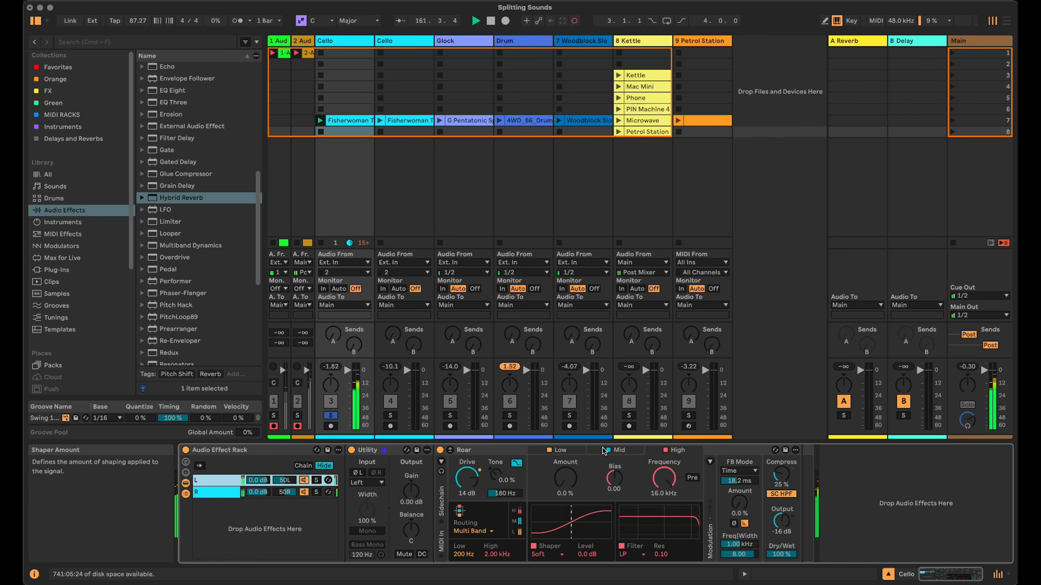
left_click(617, 450)
left_click_drag(566, 496, 565, 478)
mouse_move(739, 503)
left_mouse_down()
mouse_move(739, 492)
mouse_move(744, 502)
left_mouse_up()
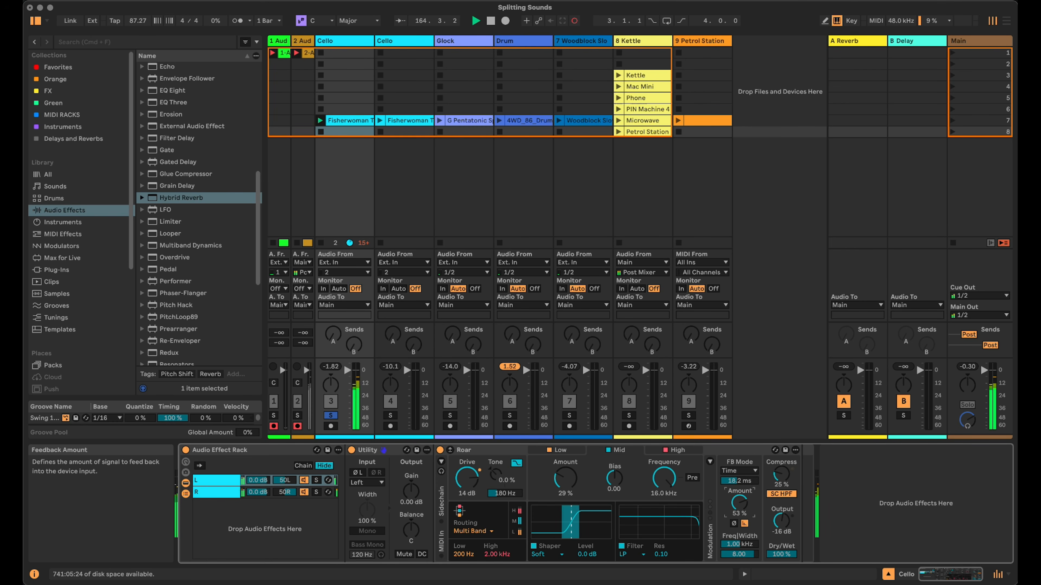
left_click_drag(744, 501, 743, 510)
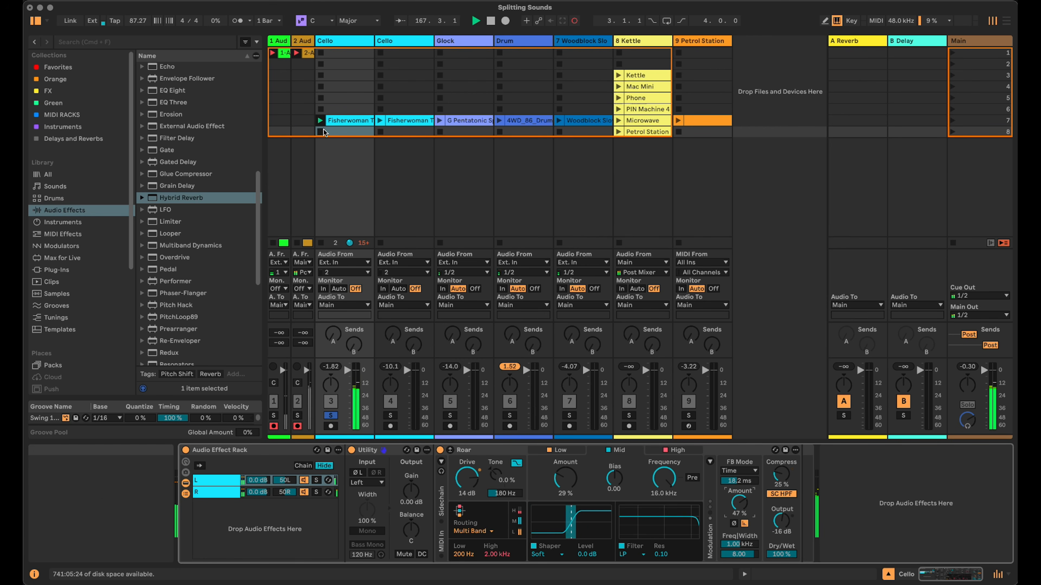
Step: Delete the Audio Effect Rack from the Cello track and add a fresh Utility in its place
left_click(238, 451)
key("Delete")
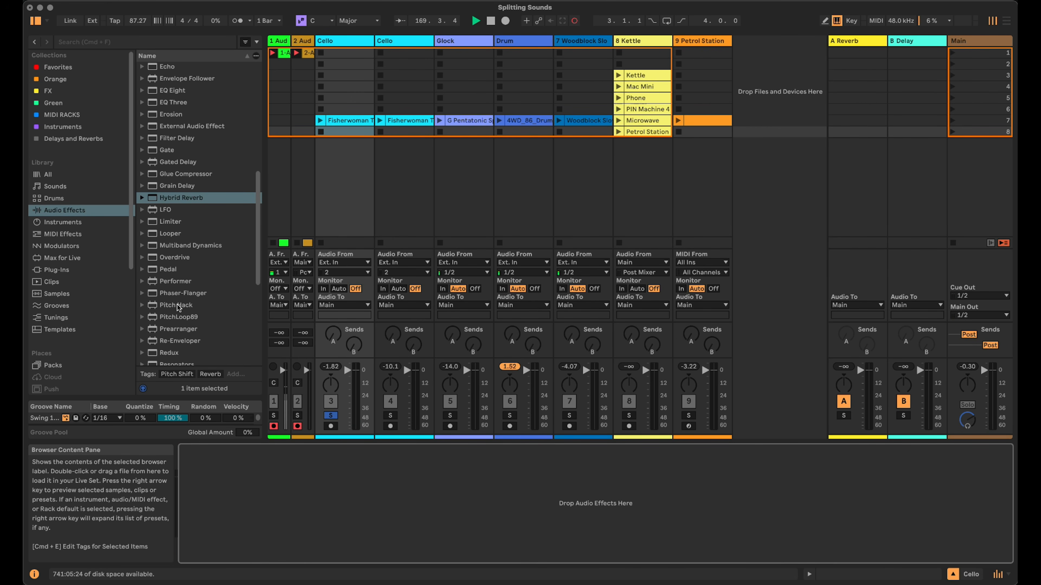
scroll(179, 302, "down", 5)
scroll(190, 297, "down", 2)
left_click_drag(156, 332, 243, 515)
left_click(189, 302)
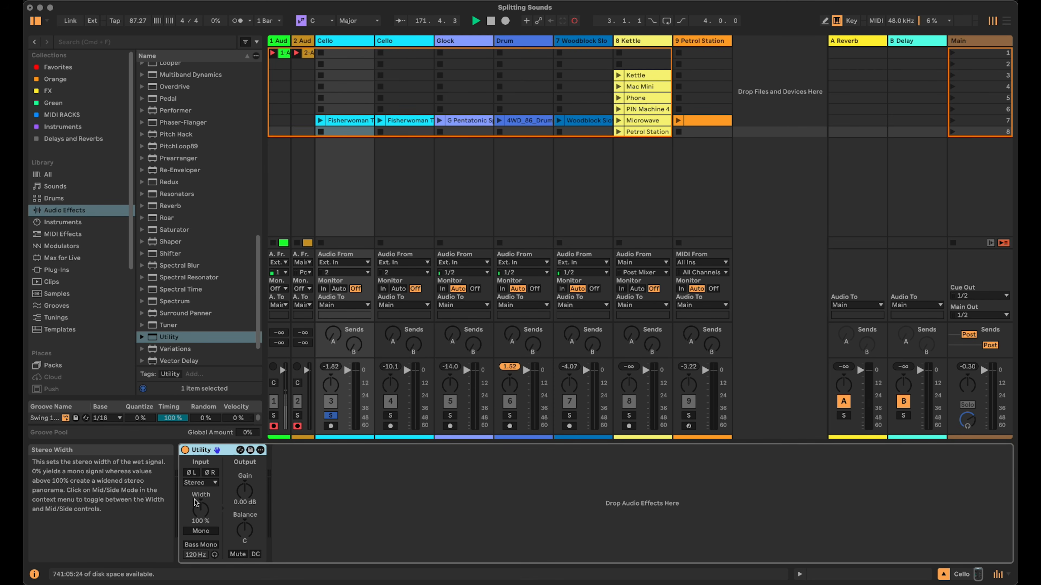
Step: Switch the Utility's Width control to Mid/Side Mode and set it to 100M
right_click(202, 510)
left_click(264, 521)
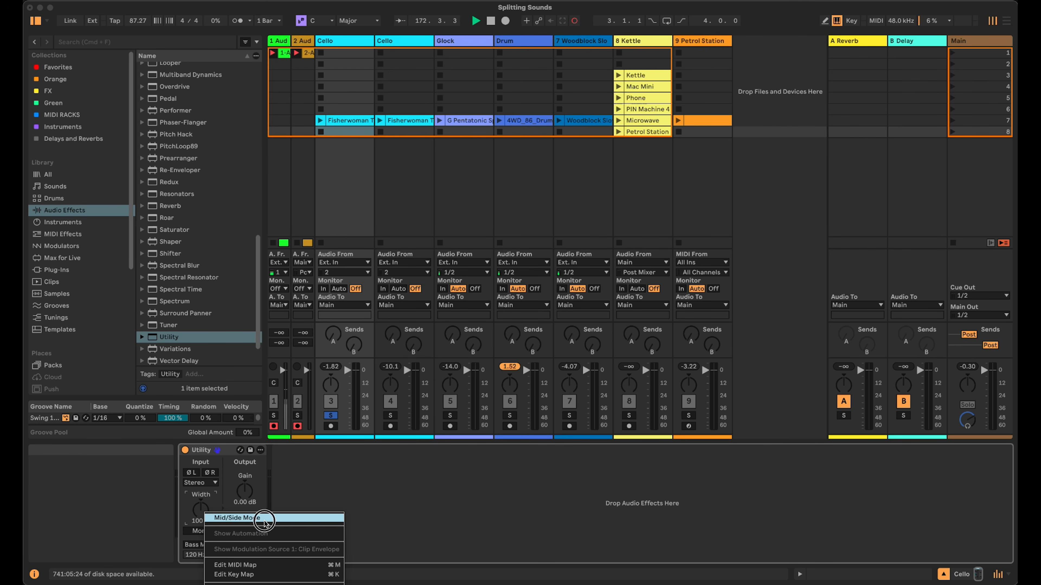
left_click_drag(200, 503, 200, 463)
left_click_drag(200, 506, 200, 582)
left_click(200, 451)
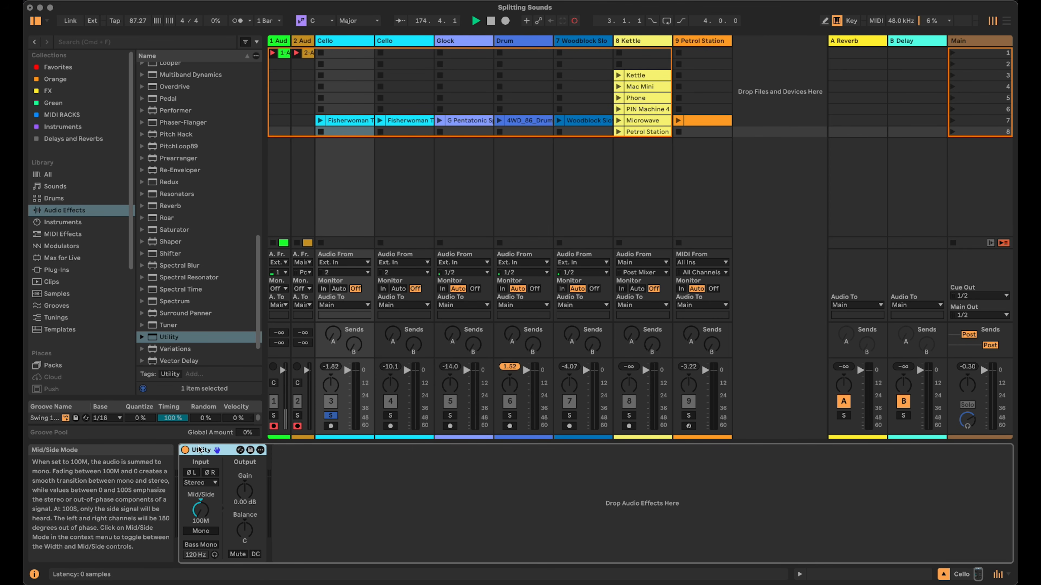
Step: Group the Utility into an Audio Effect Rack, show its chains, duplicate the chain and set the copy's Mid/Side to 100S
key("super+g")
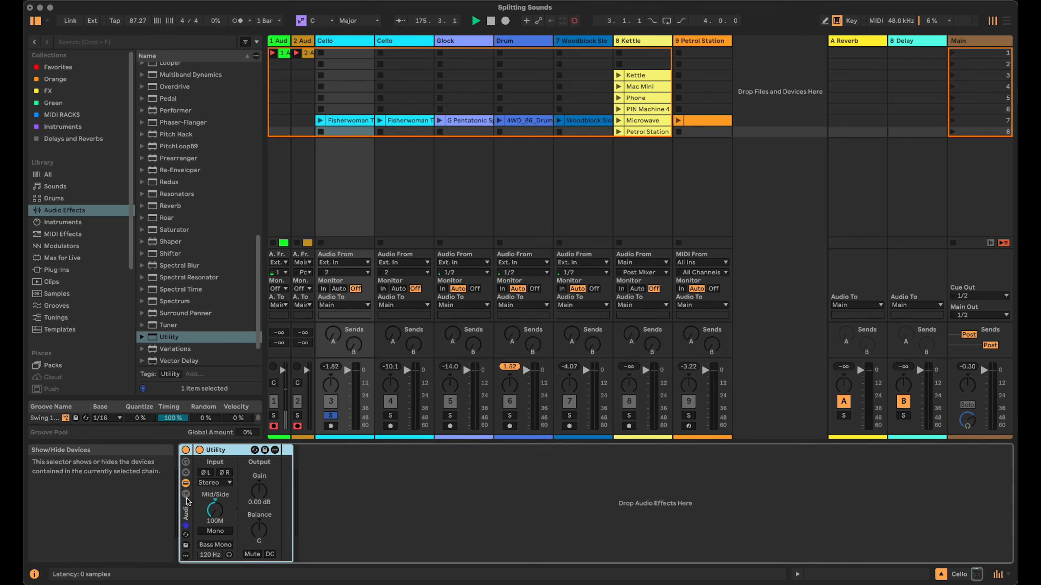
left_click(186, 494)
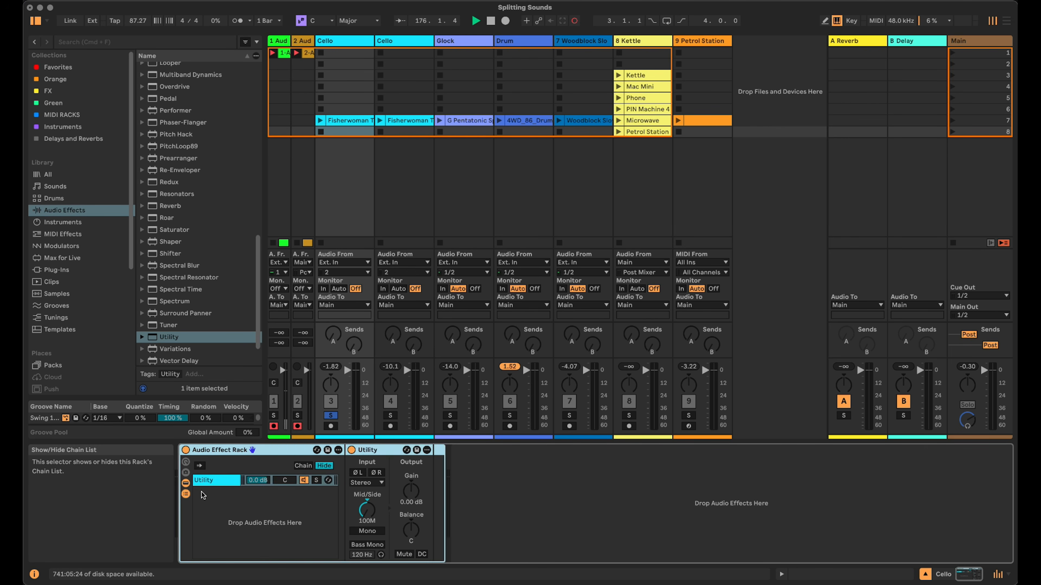
left_click(211, 486)
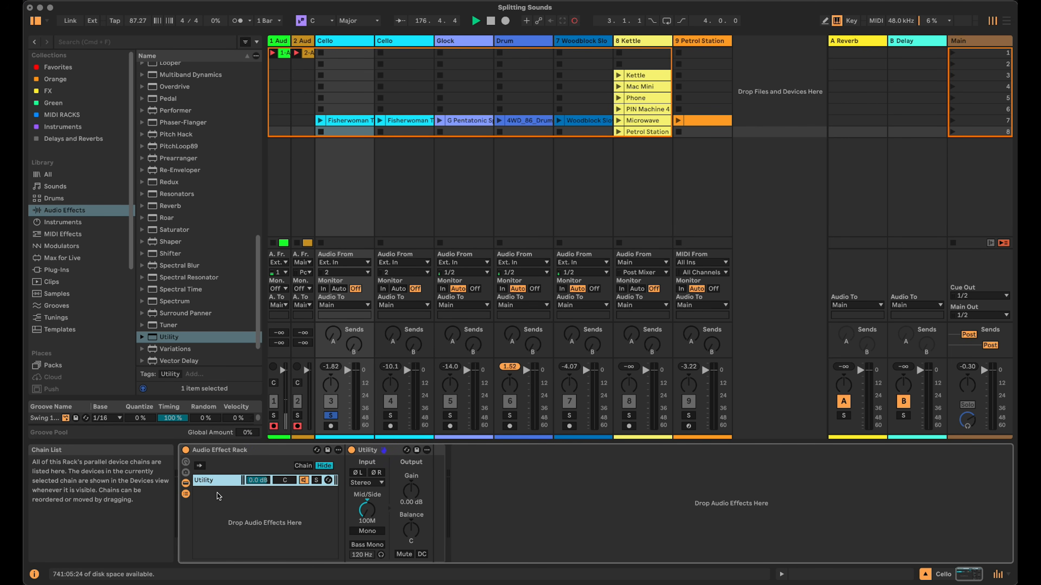
key("super+d")
left_click_drag(367, 509, 367, 471)
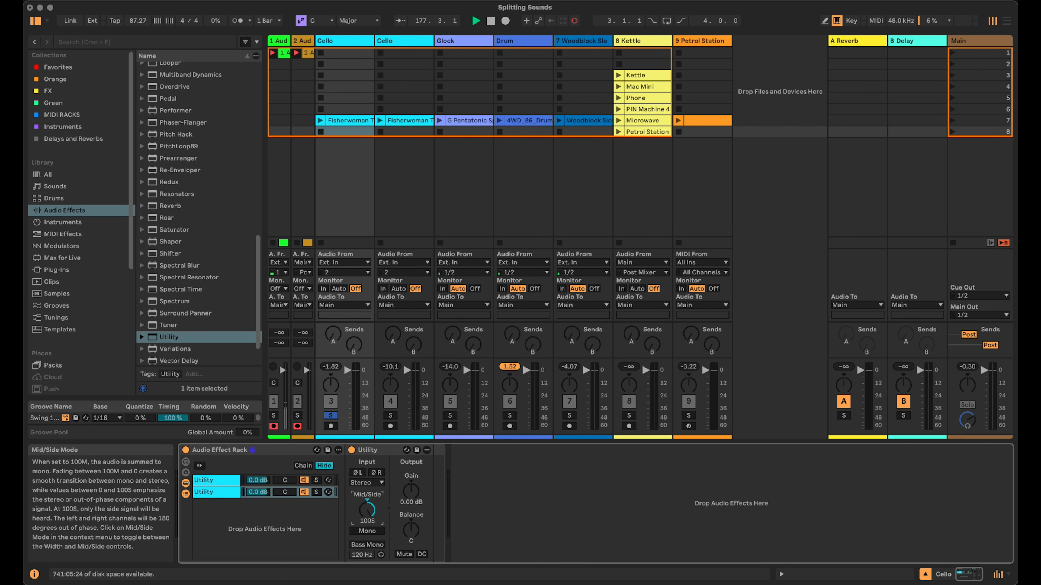
Step: Rename the 100M chain as Mid and the 100S chain as Side
left_click(236, 484)
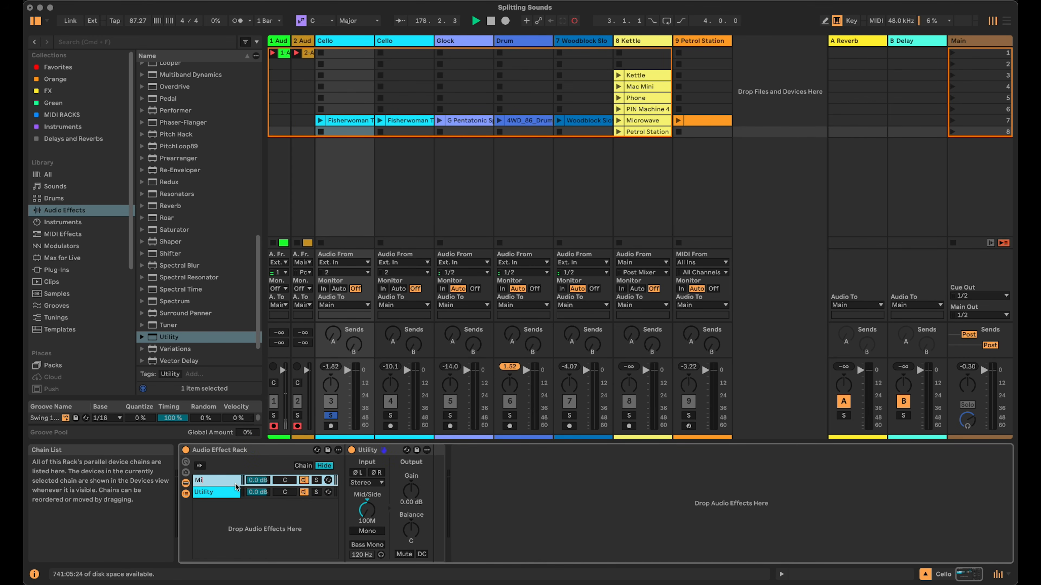
left_click(209, 494)
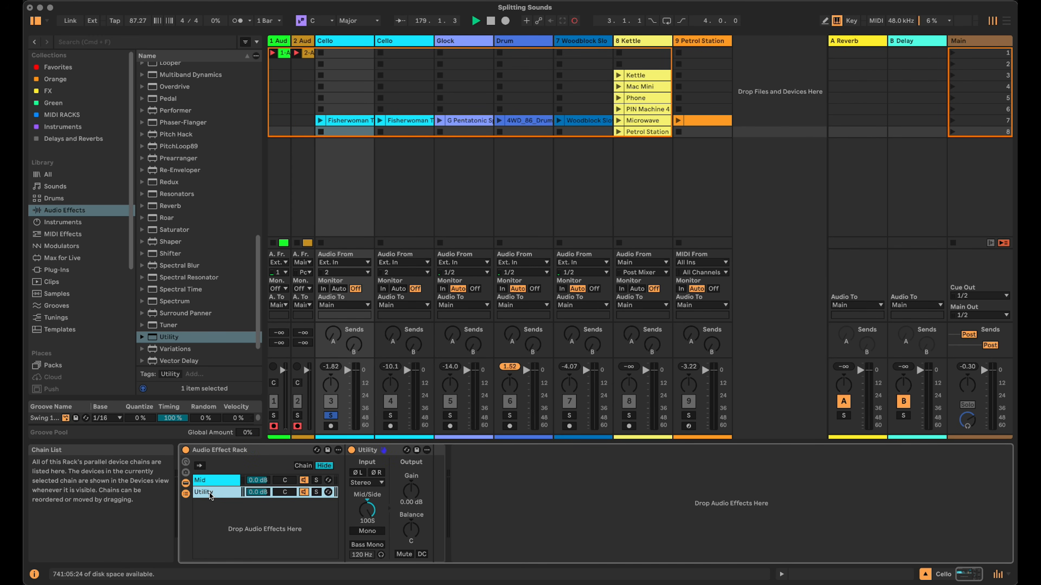
type("Side")
Step: Play the Cello track's Fisherwoman clip and listen to the Mid and Side chains soloed in turn
left_click(321, 121)
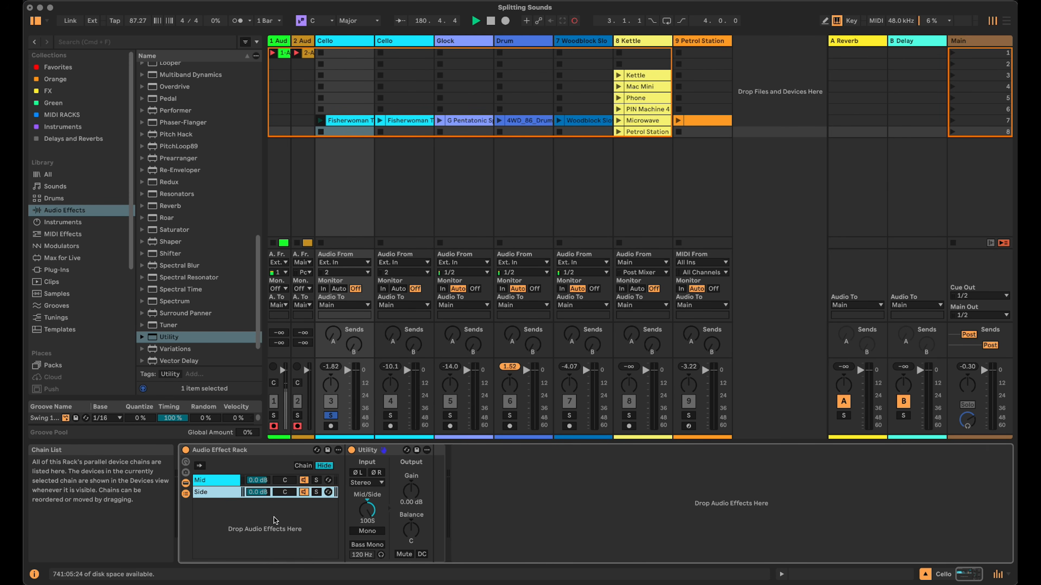
left_click(316, 480)
left_click(316, 492)
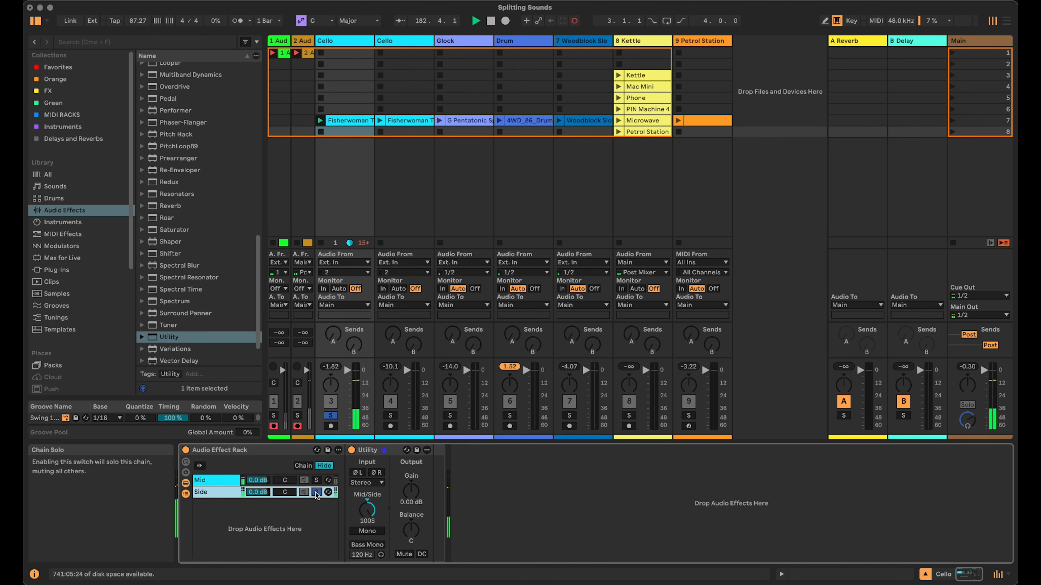
left_click(316, 492)
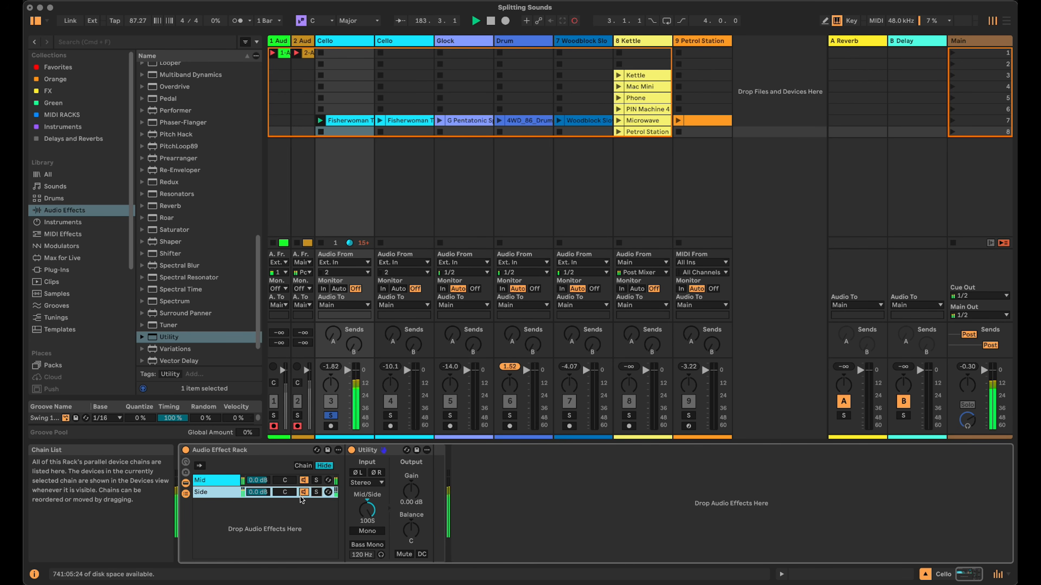
Step: Add Hybrid Reverb after the Utility in the Side chain and set its Dry/Wet to 100%
scroll(191, 164, "up", 6)
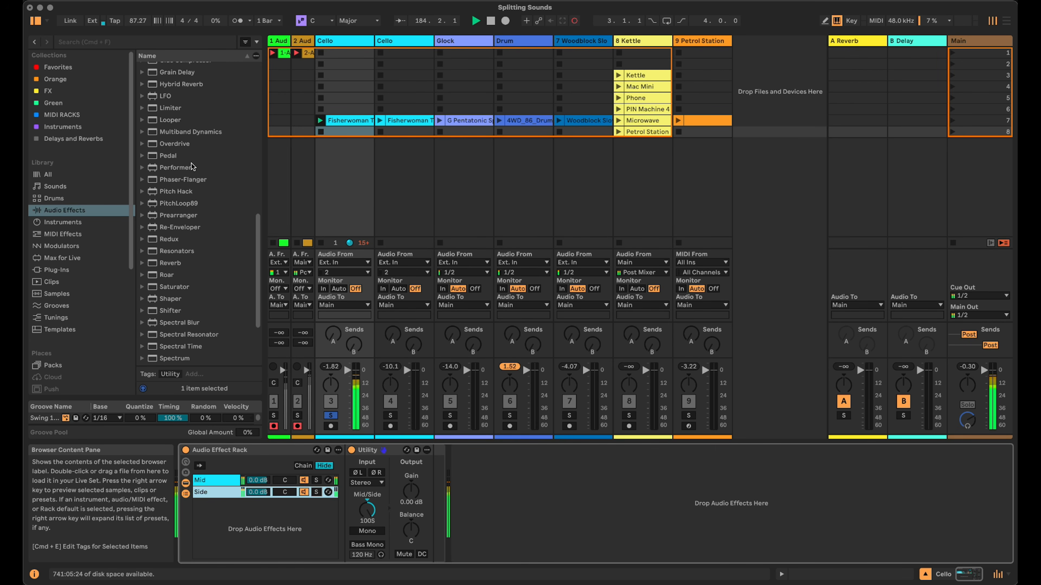
left_click(193, 171)
left_click_drag(193, 169, 443, 508)
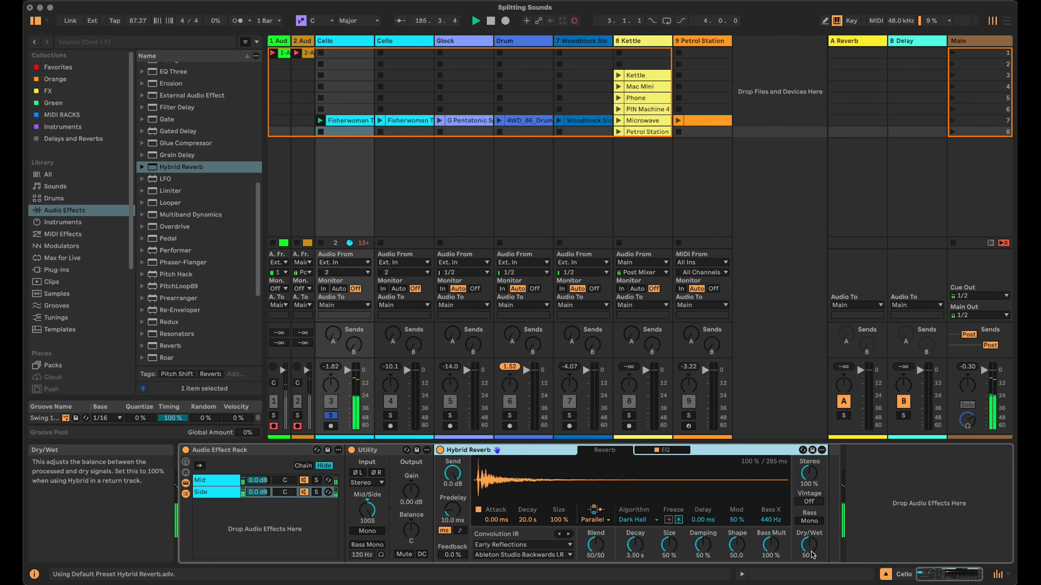
left_click_drag(809, 546, 808, 520)
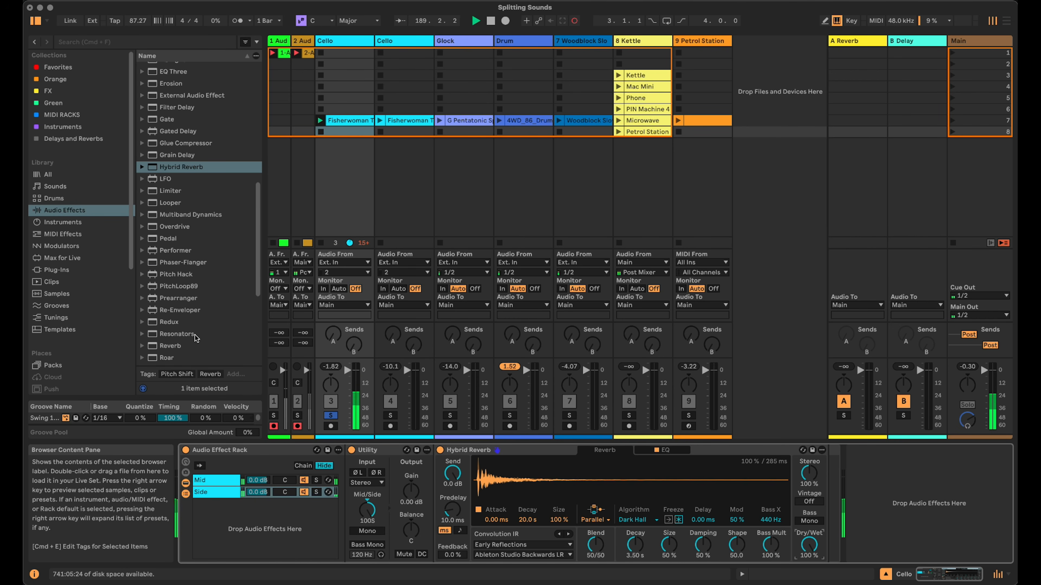
Step: Insert Redux before the Hybrid Reverb, bypass the reverb, and set Redux to 967 Hz rate, 12 bits, 41% jitter and 42% shape
scroll(196, 337, "down", 3)
left_click_drag(168, 252, 428, 492)
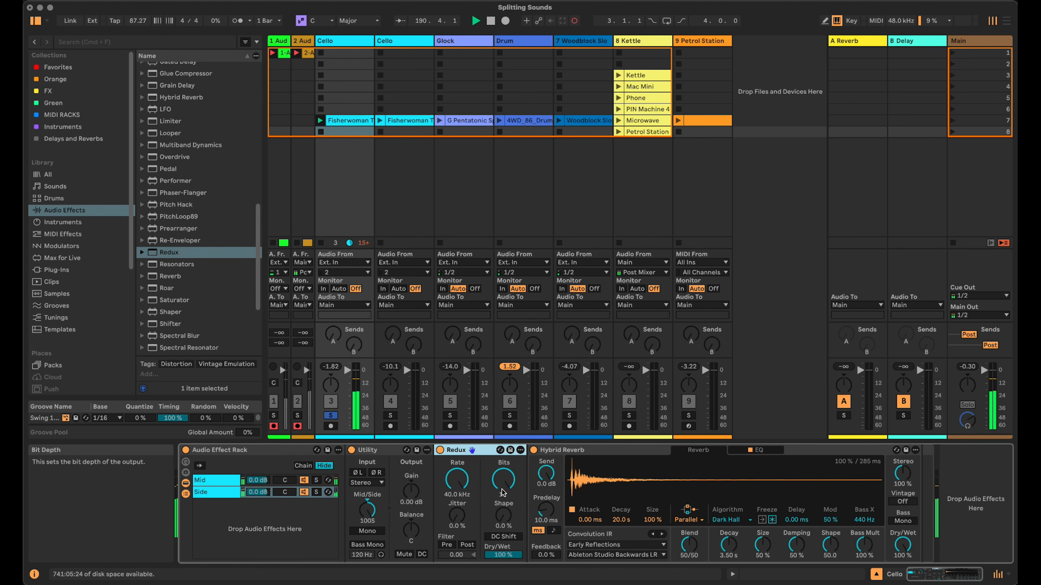
left_click(533, 449)
left_click_drag(503, 480, 457, 490)
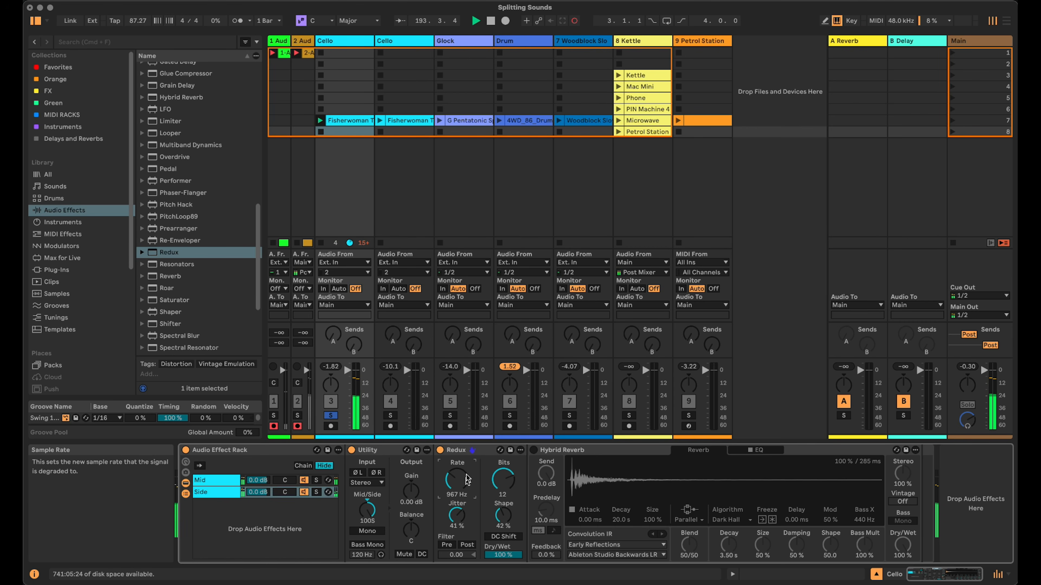
Step: Replace the Cello track's Audio Effect Rack with an EQ Eight whose band 1 is a low cut at 1.17 kHz
left_click(238, 450)
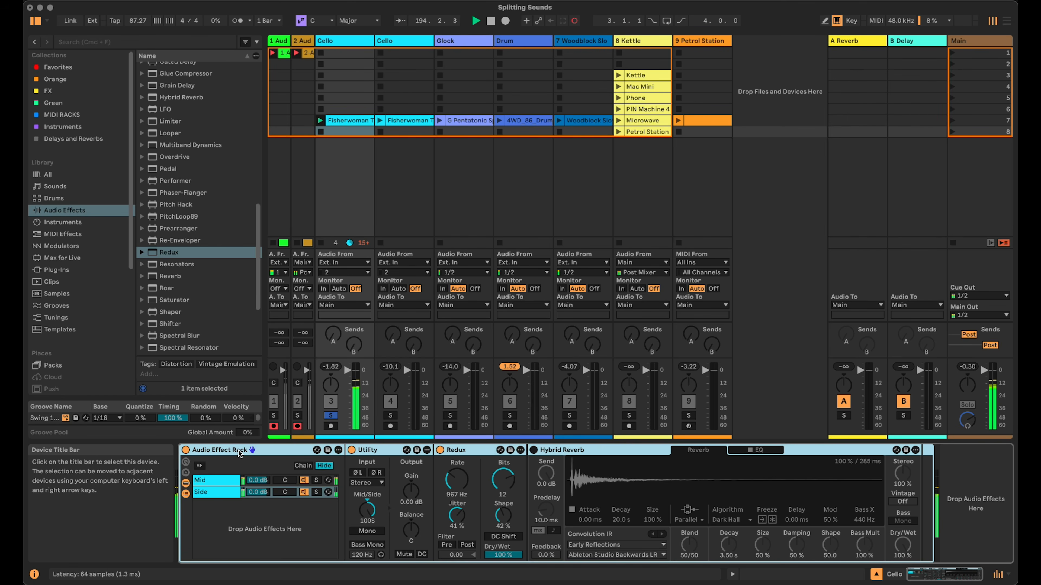
key("Delete")
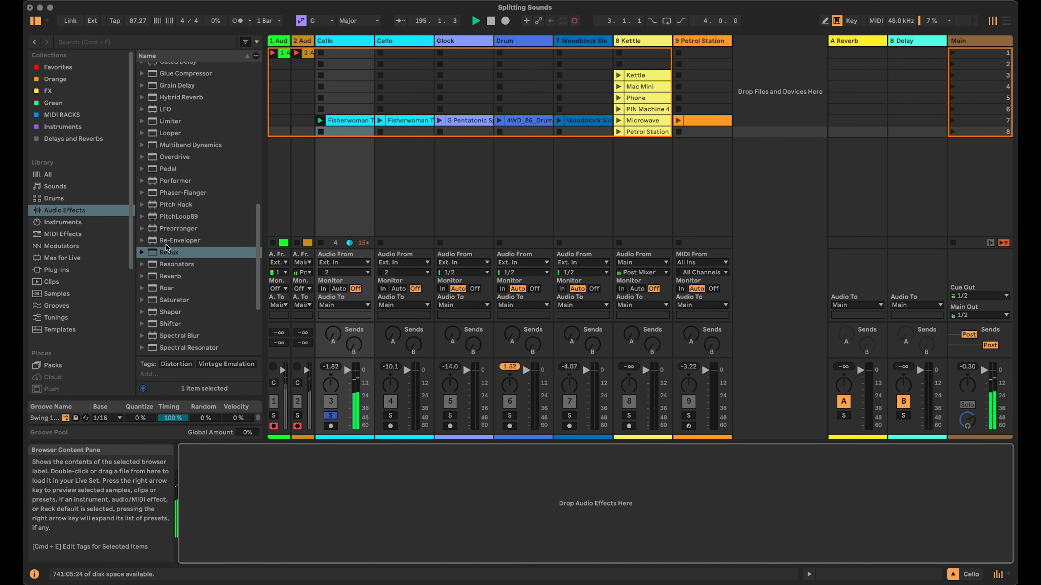
scroll(173, 246, "up", 6)
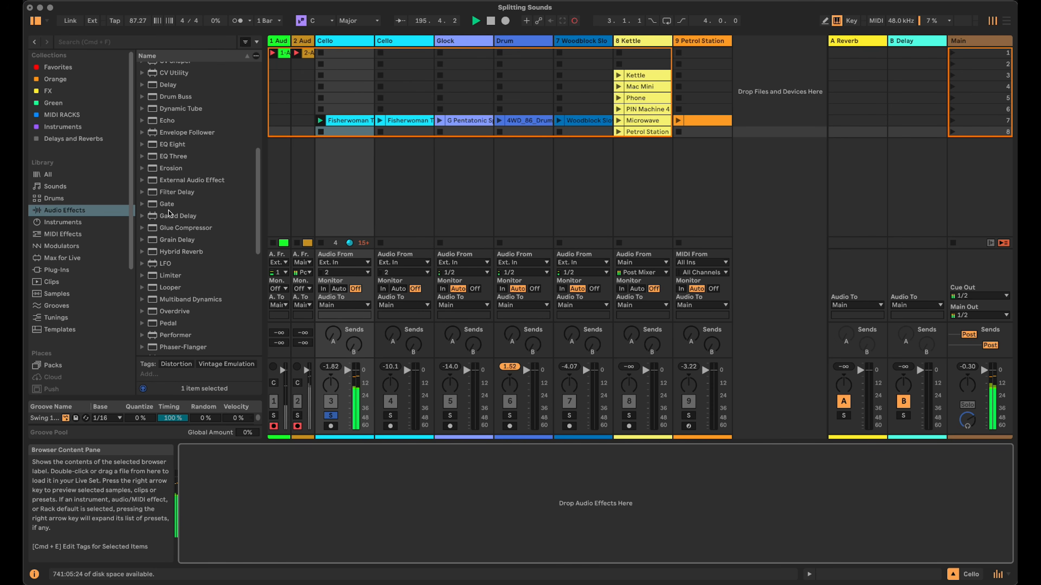
left_click_drag(166, 146, 279, 476)
left_click(223, 557)
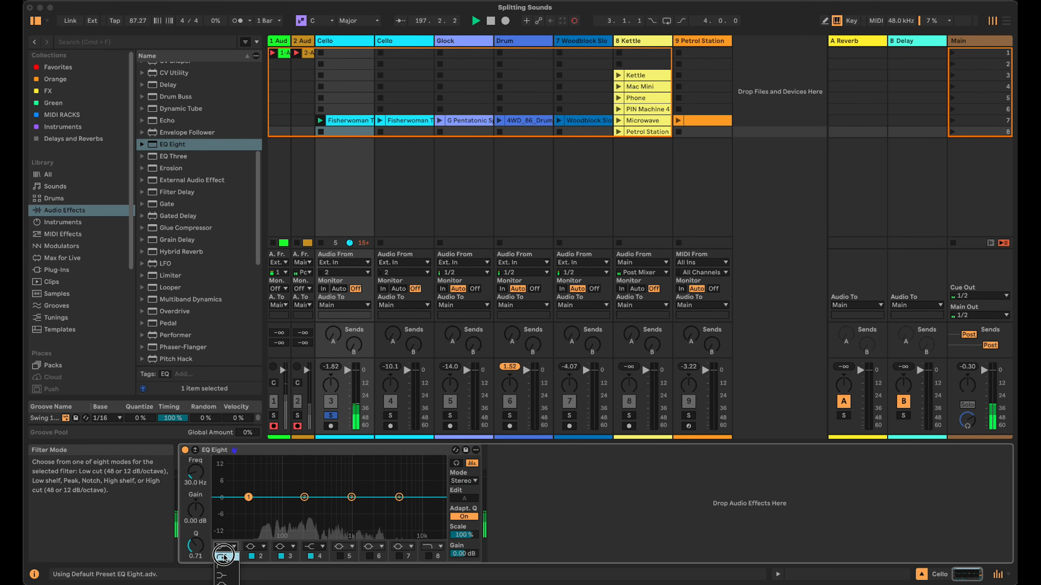
left_click(223, 556)
left_click_drag(195, 472, 195, 415)
Step: Group the EQ Eight into an Audio Effect Rack and duplicate its chain
left_click(281, 451)
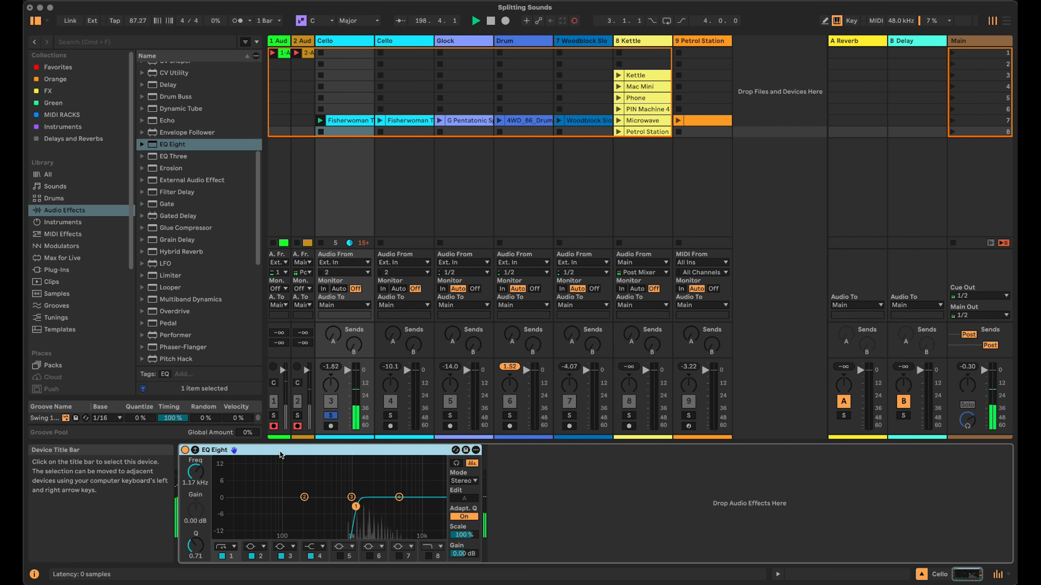
key("super+g")
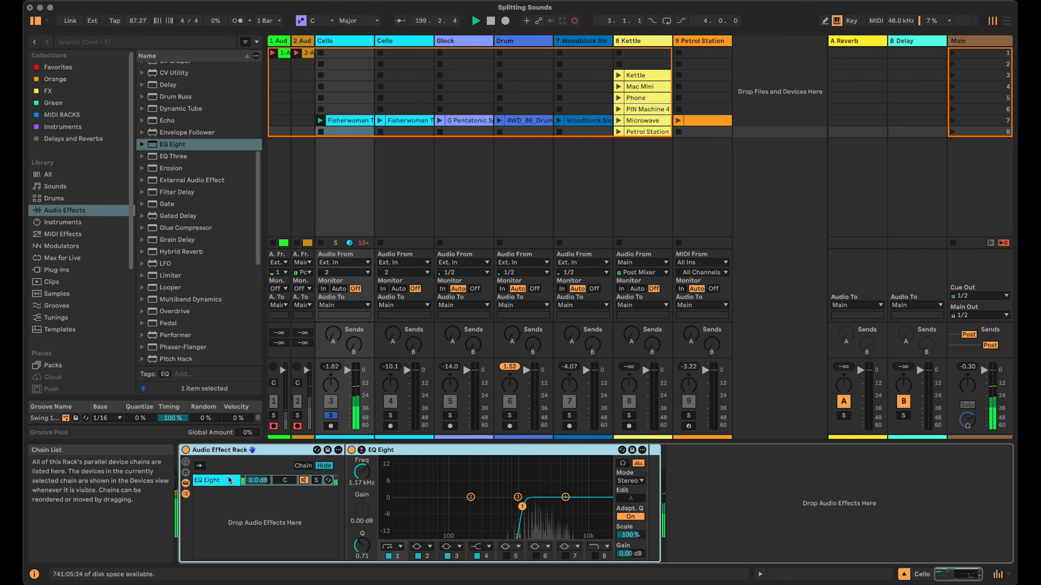
key("super+d")
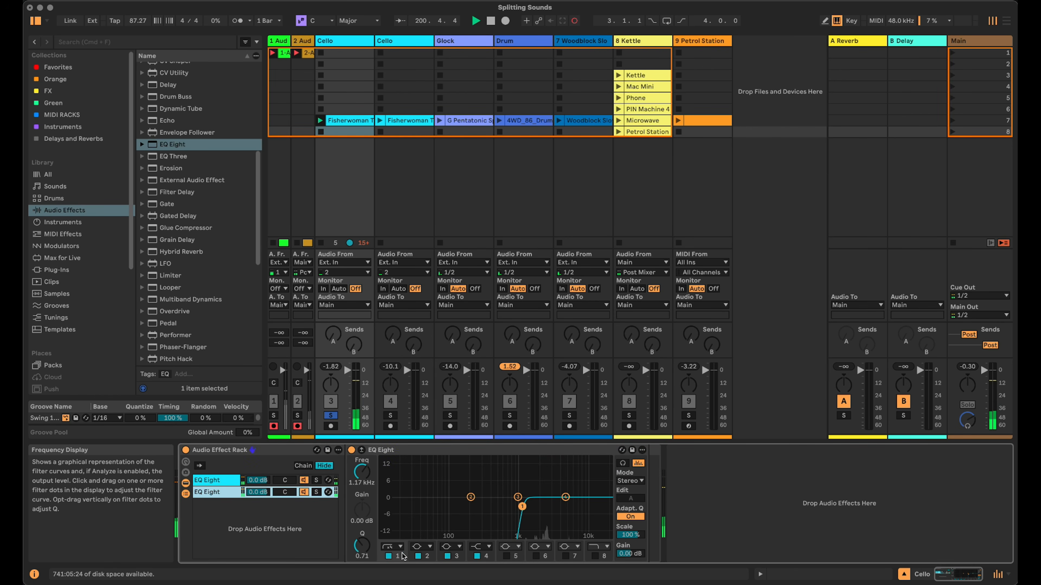
Step: In the duplicated chain's EQ Eight, turn off band 1 and turn on band 8 as a high-cut filter
left_click(390, 556)
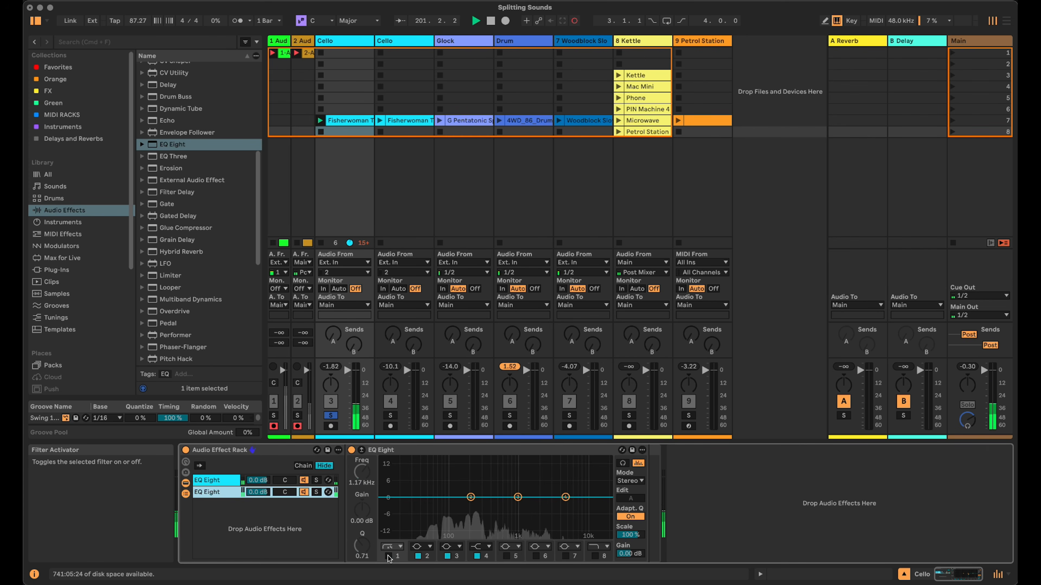
left_click(597, 556)
left_click(598, 546)
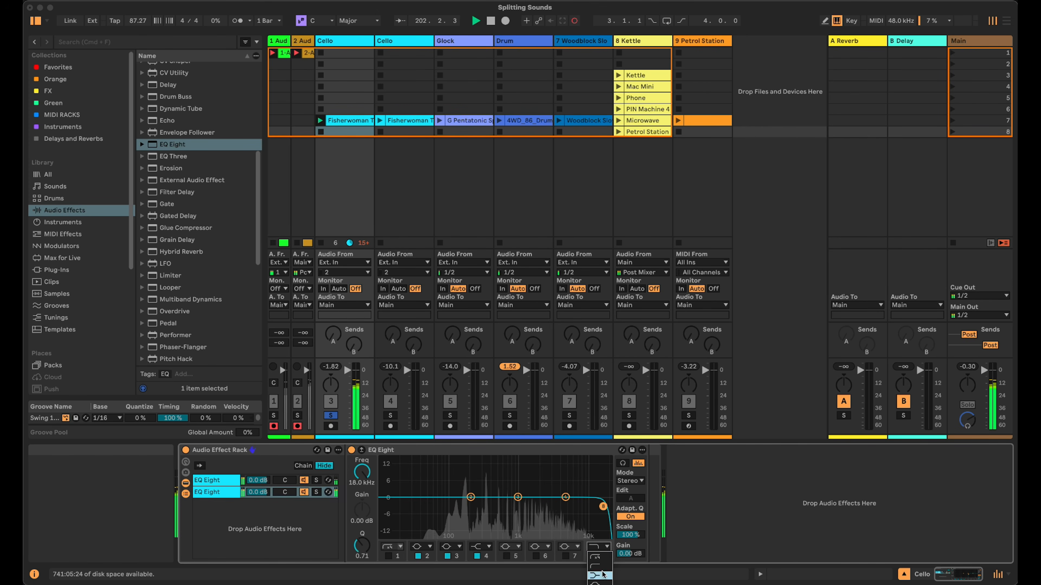
Step: Map the low-cut frequency of the first chain and the high-cut frequency of the second chain to Macro 1
left_click(216, 480)
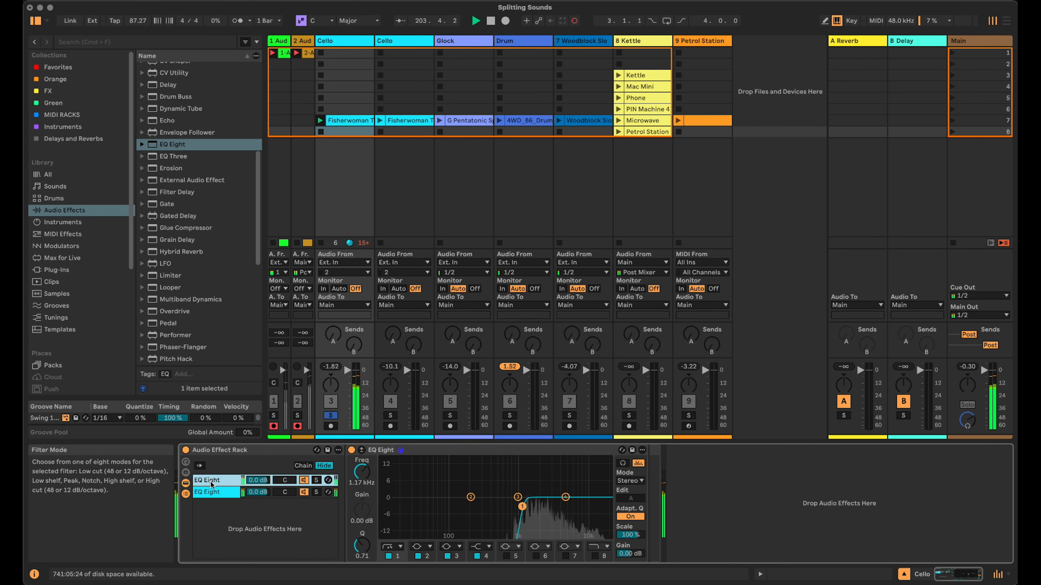
right_click(362, 471)
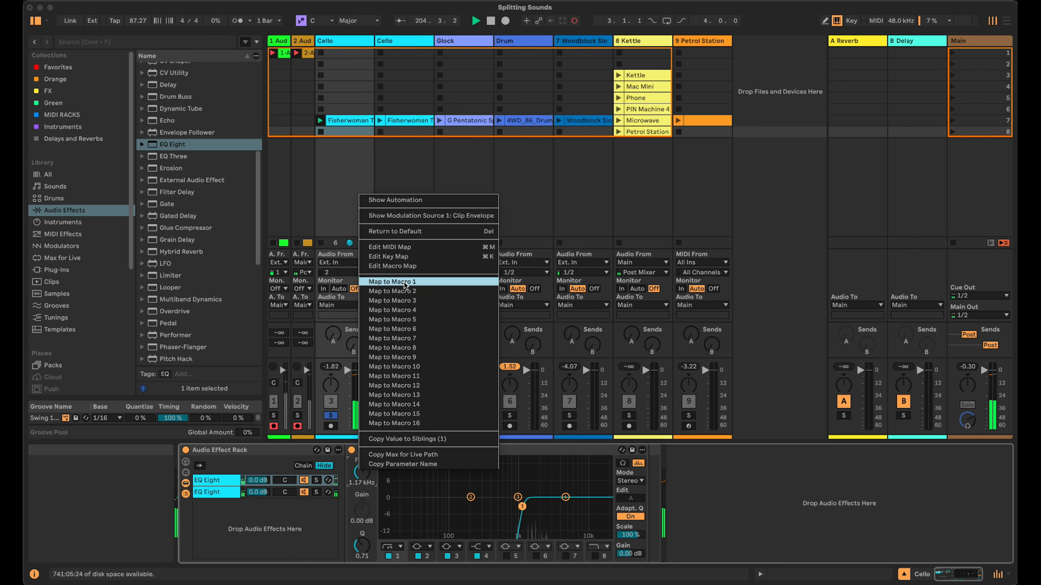
left_click(392, 282)
left_click(354, 493)
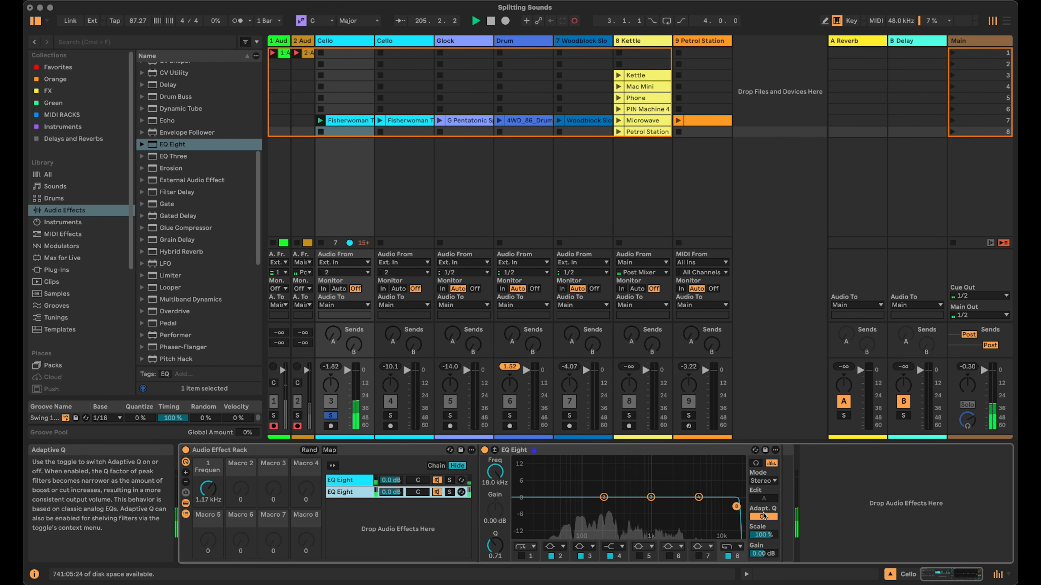
right_click(495, 471)
left_click(584, 286)
Step: Sweep Macro 1 while soloing each chain in turn, leave it at 886 Hz and clear the solos
mouse_move(213, 493)
left_mouse_down()
mouse_move(212, 529)
mouse_move(212, 495)
left_mouse_up()
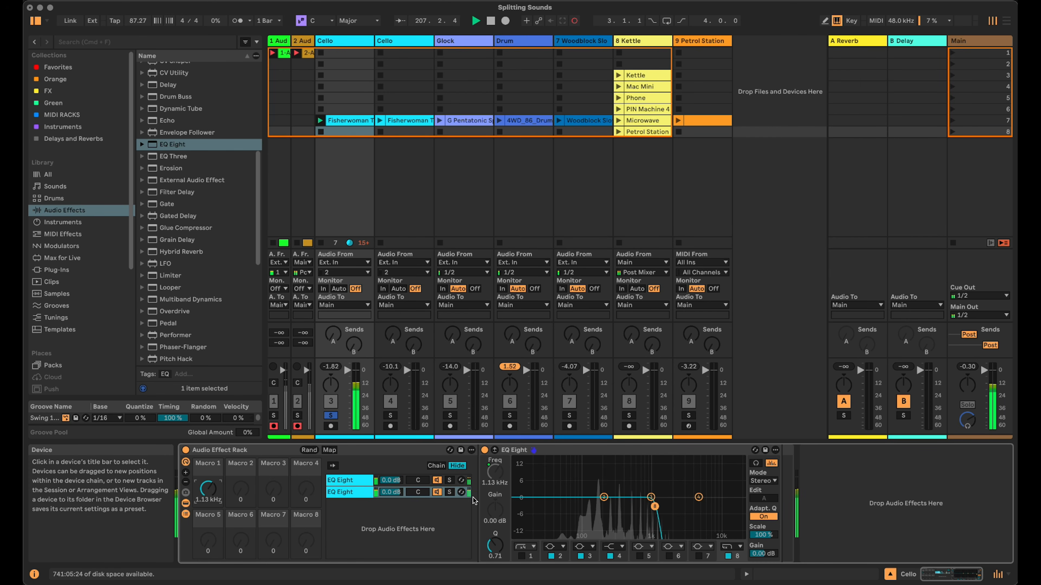
left_click(449, 480)
left_click_drag(219, 492, 220, 502)
left_click(449, 493)
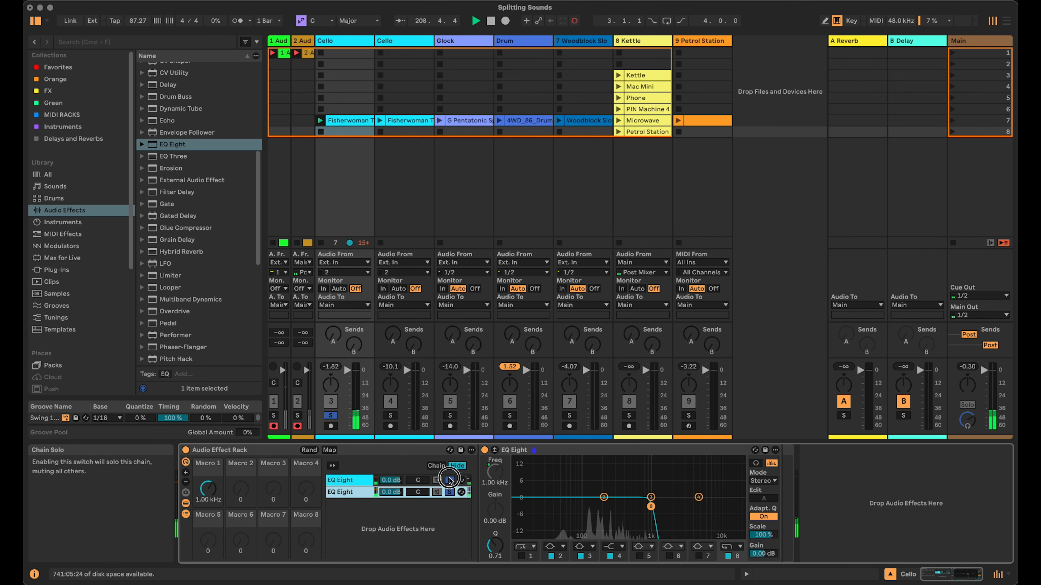
mouse_move(207, 490)
left_mouse_down()
mouse_move(208, 513)
mouse_move(207, 492)
left_mouse_up()
left_click(449, 492)
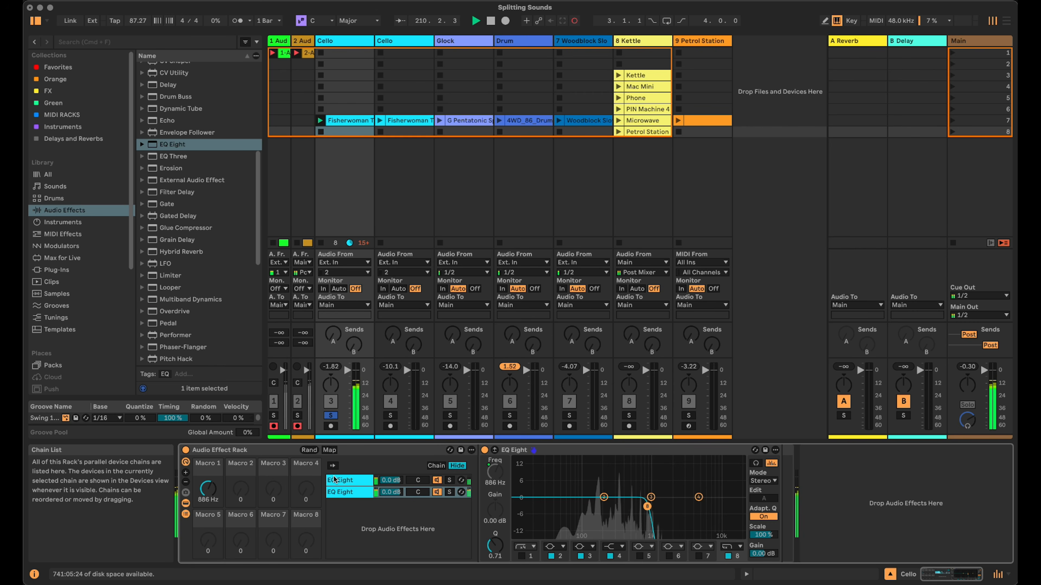
Step: Rename the low-cut chain as High and the high-cut chain as Low, and fold the EQ Eight devices
double_click(545, 451)
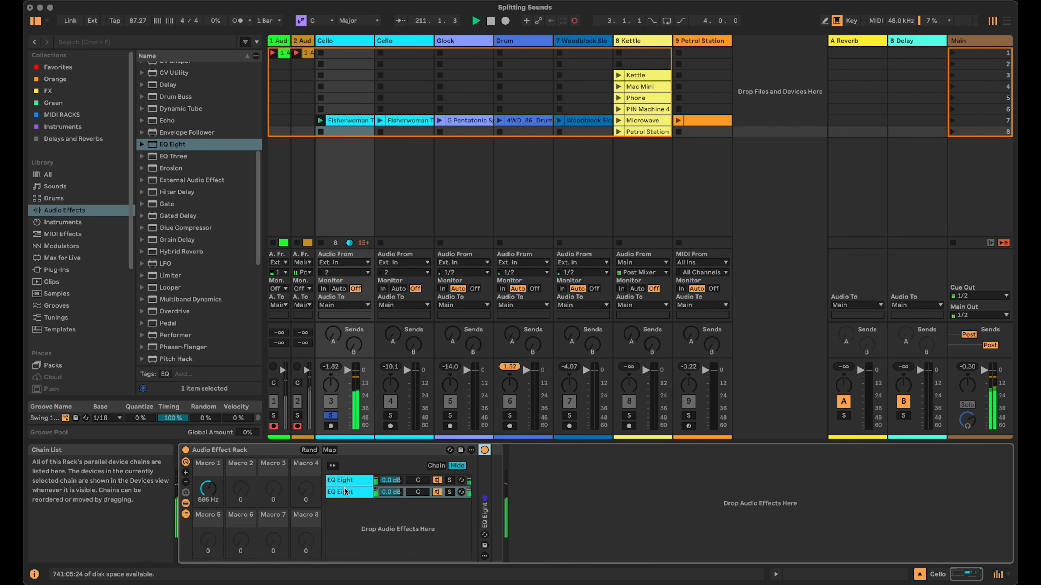
left_click(371, 481)
type("High")
key("Return")
left_click(357, 493)
type("Low")
key("Return")
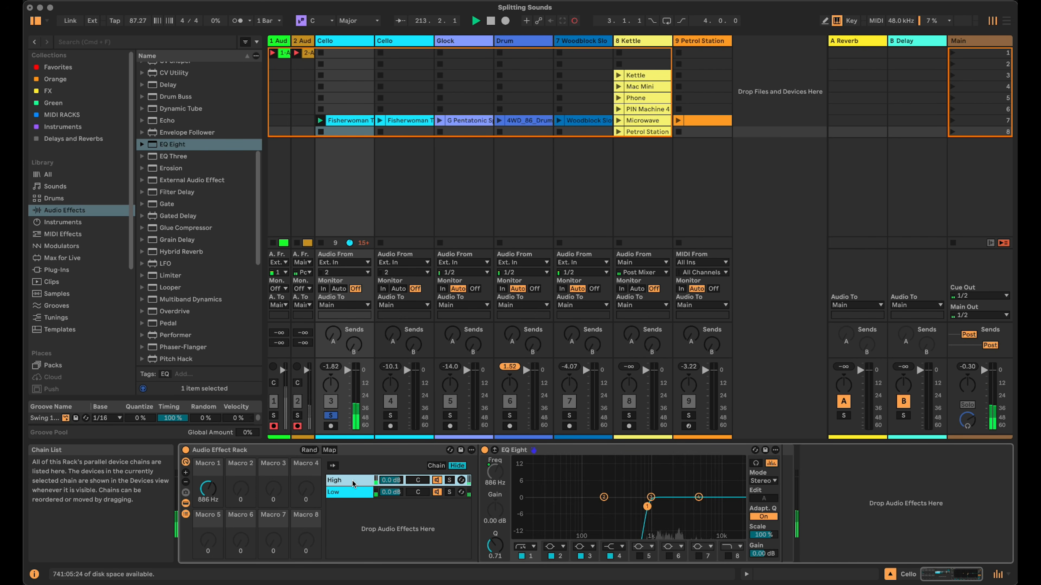
double_click(580, 449)
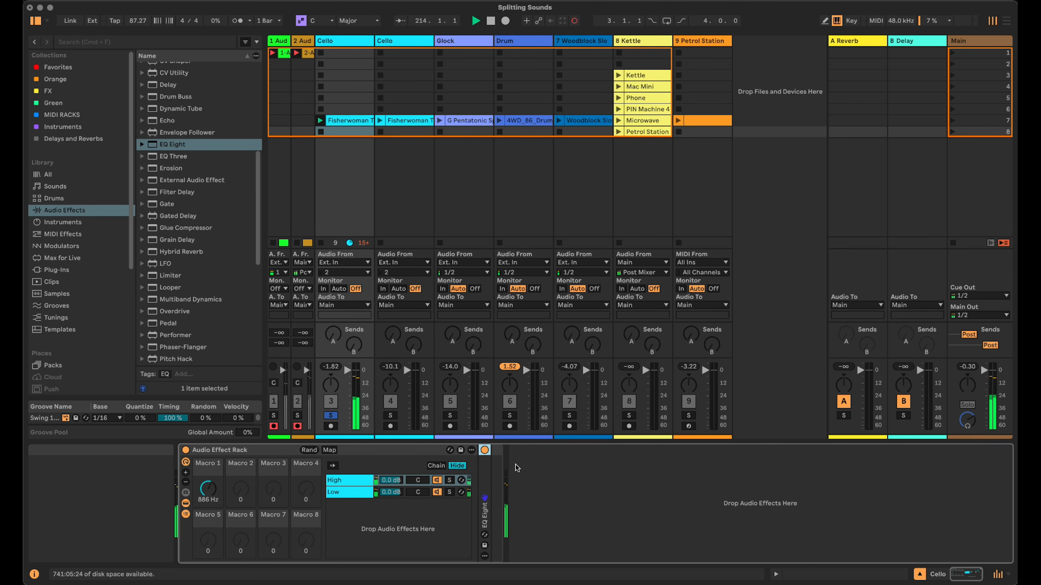
Step: Add Echo after the EQ Eight in the High chain
scroll(181, 216, "up", 4)
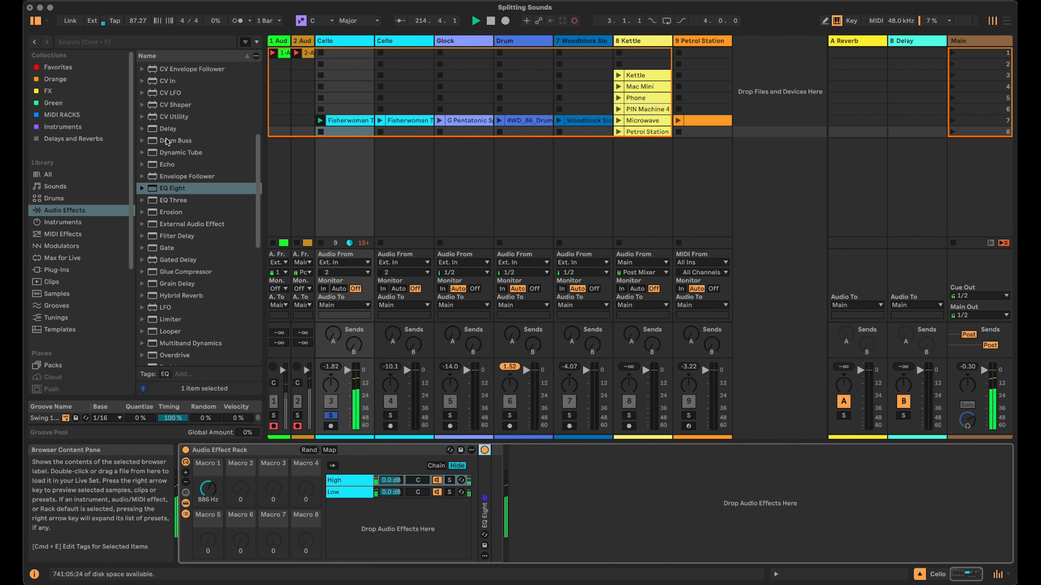
left_click(165, 128)
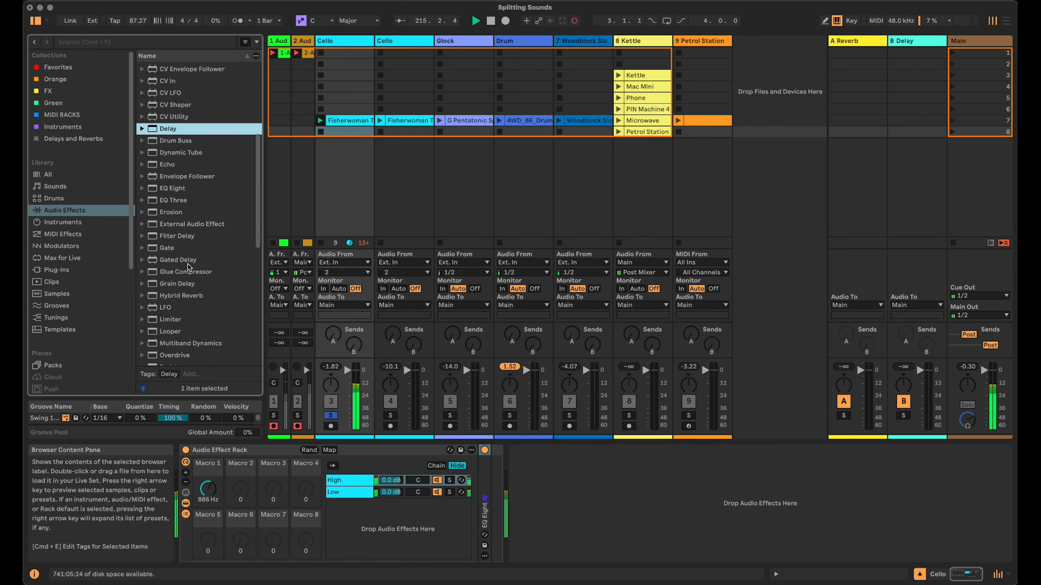
left_click_drag(163, 163, 491, 488)
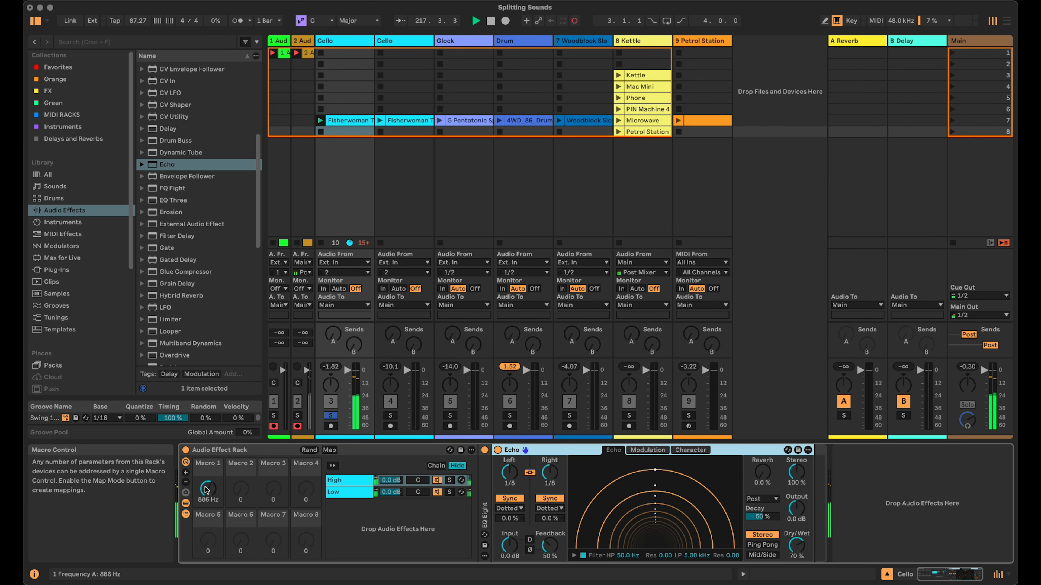
Step: Set the Echo's Dry/Wet to 35% and its right channel offset to 1.0%
left_click_drag(796, 545, 796, 554)
left_click_drag(549, 518, 550, 516)
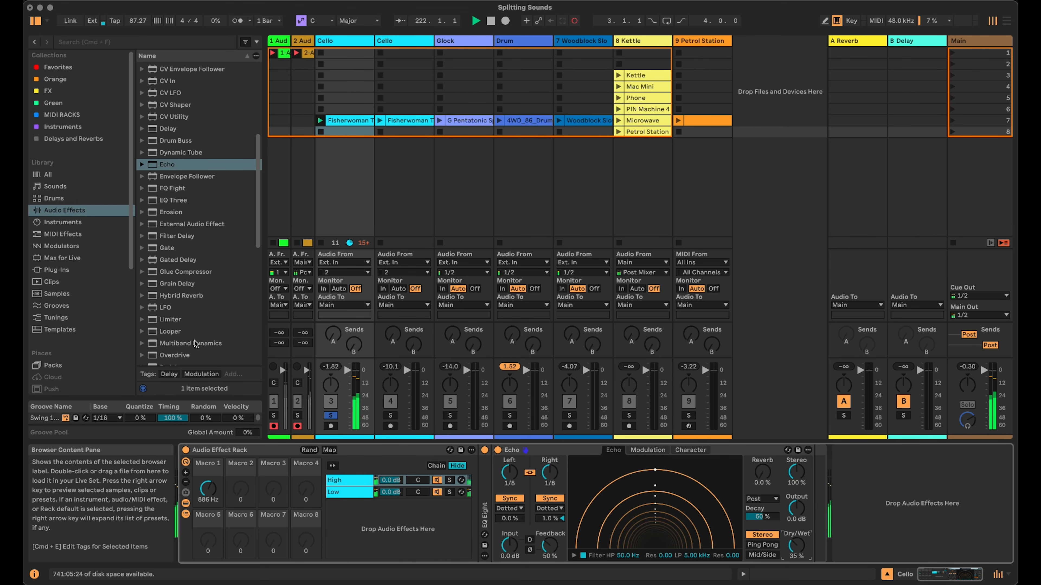
Step: Add Beat Repeat after the EQ Eight in the Low chain
left_click(342, 494)
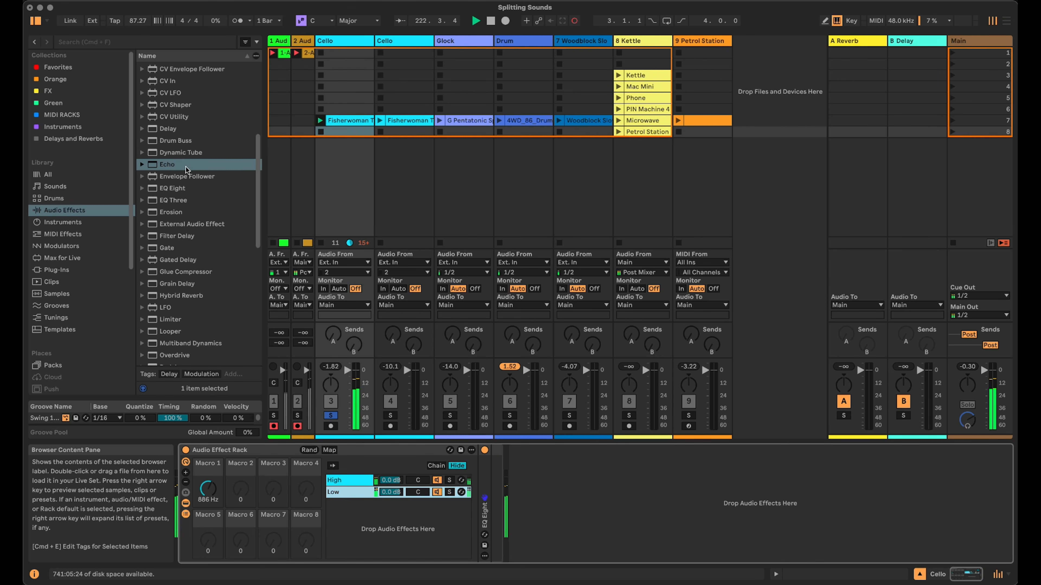
scroll(185, 168, "up", 5)
left_click_drag(177, 115, 491, 481)
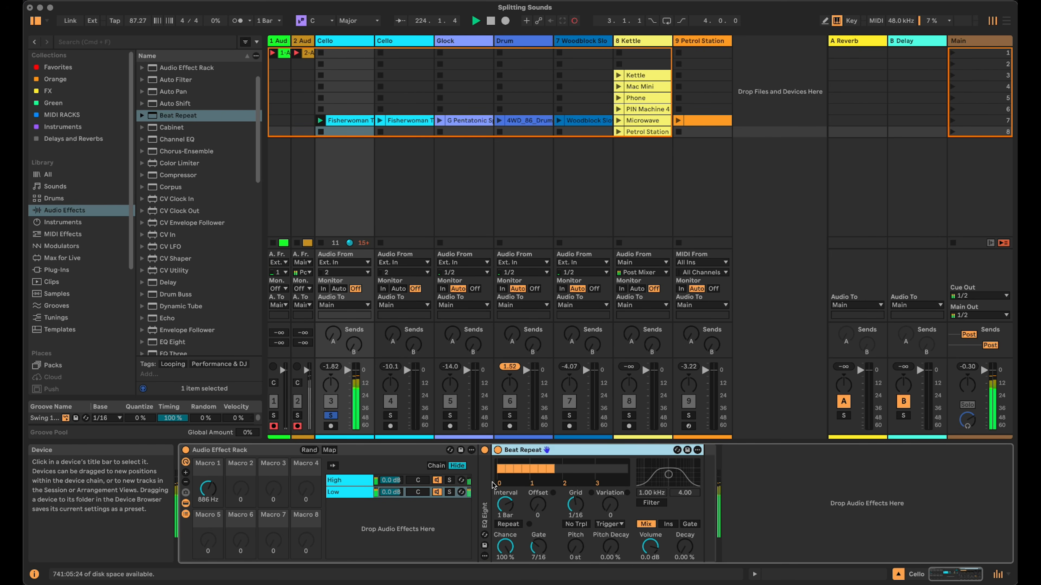
Step: Set Beat Repeat's variation to 10 and chance to 94.4%, choose the Insert output mode, and enable its filter at 1.20 kHz with width 4.22
left_click_drag(610, 505, 610, 455)
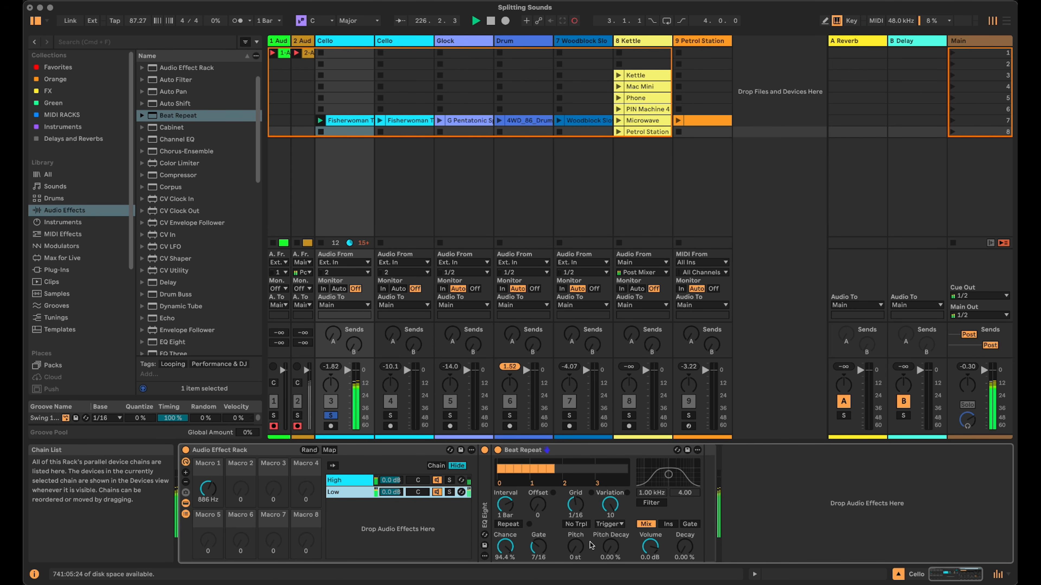
left_click(667, 525)
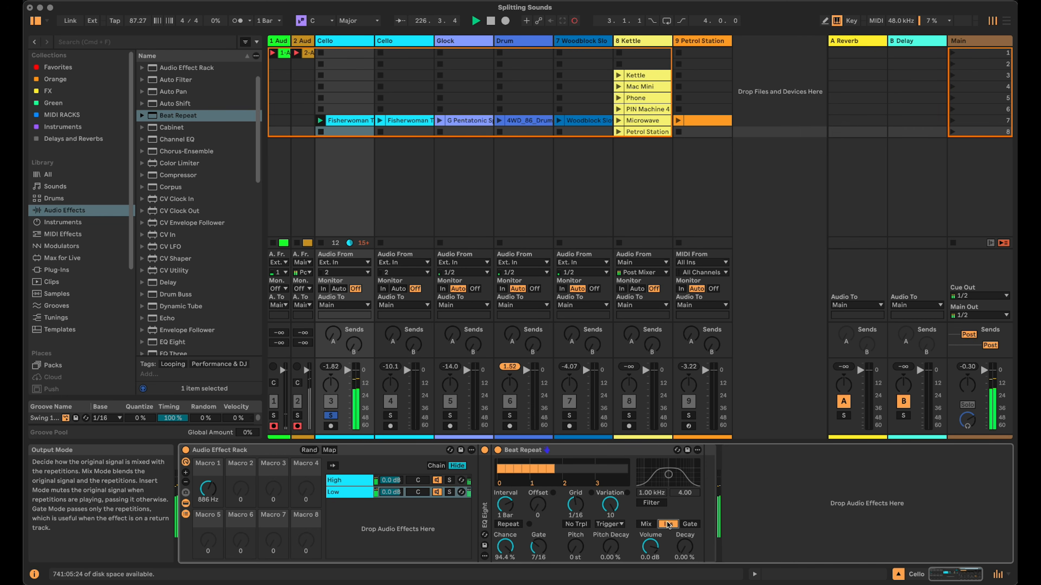
left_click(659, 503)
left_click_drag(669, 474, 670, 474)
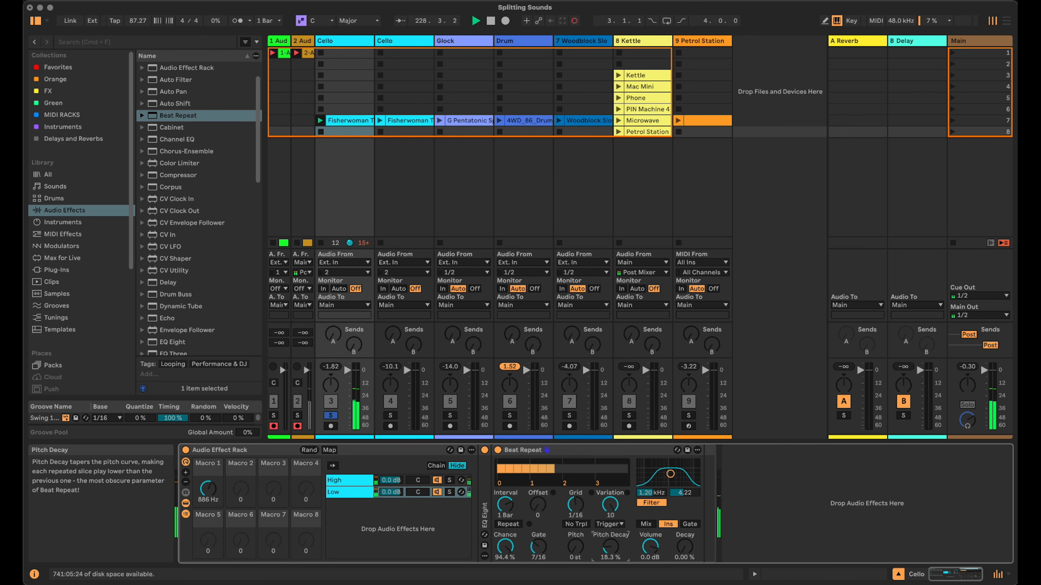
Step: Lower Beat Repeat's pitch, set its pitch decay to 4.76%, and fold the device
left_click_drag(575, 547, 577, 550)
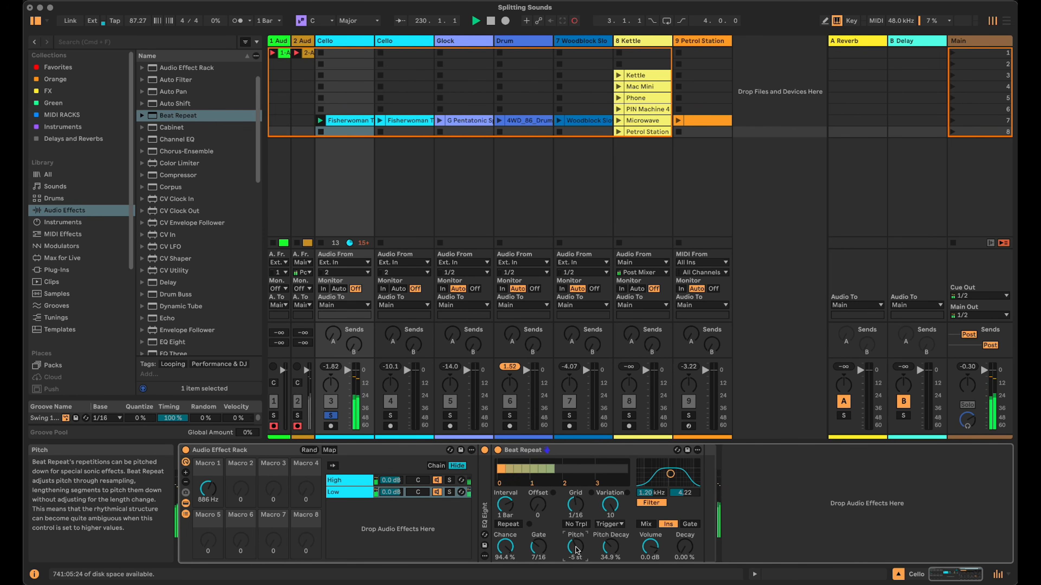
left_click_drag(576, 554, 613, 552)
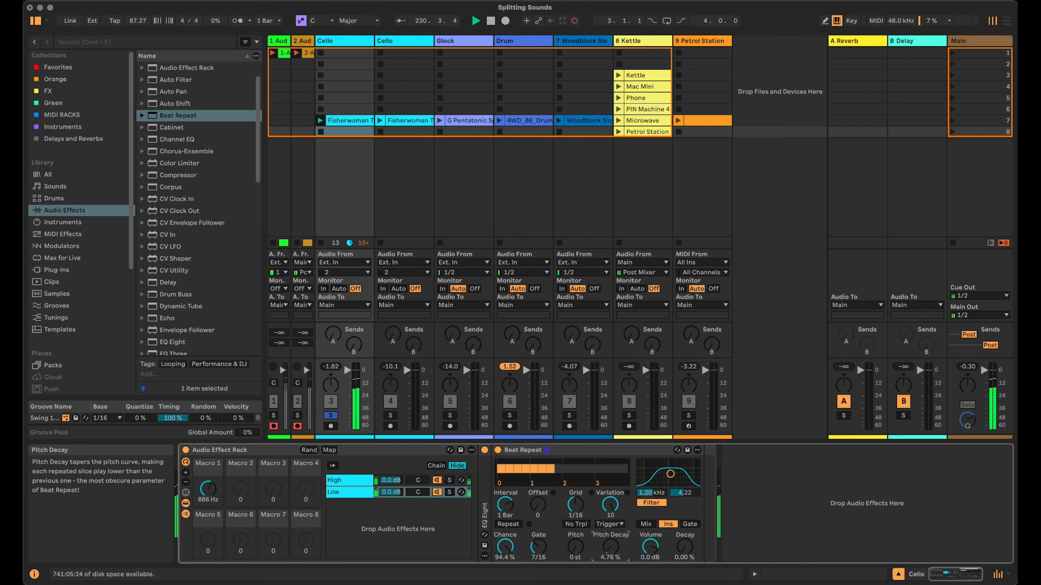
double_click(532, 449)
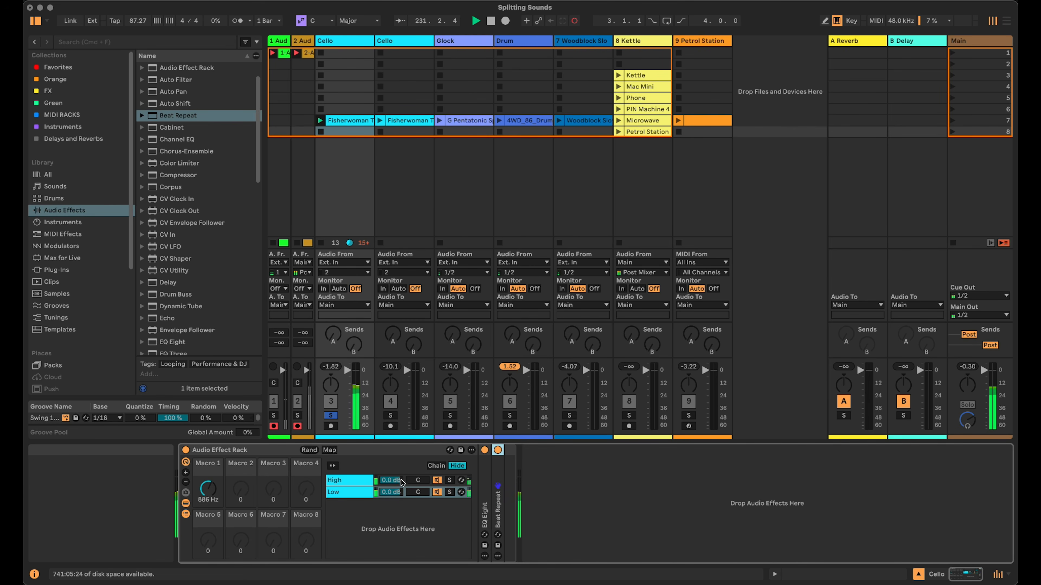
Step: Replace the high/low rack on the Cello track with a Gate grouped into a new Audio Effect Rack with its macro controls shown
left_click(236, 451)
key("Delete")
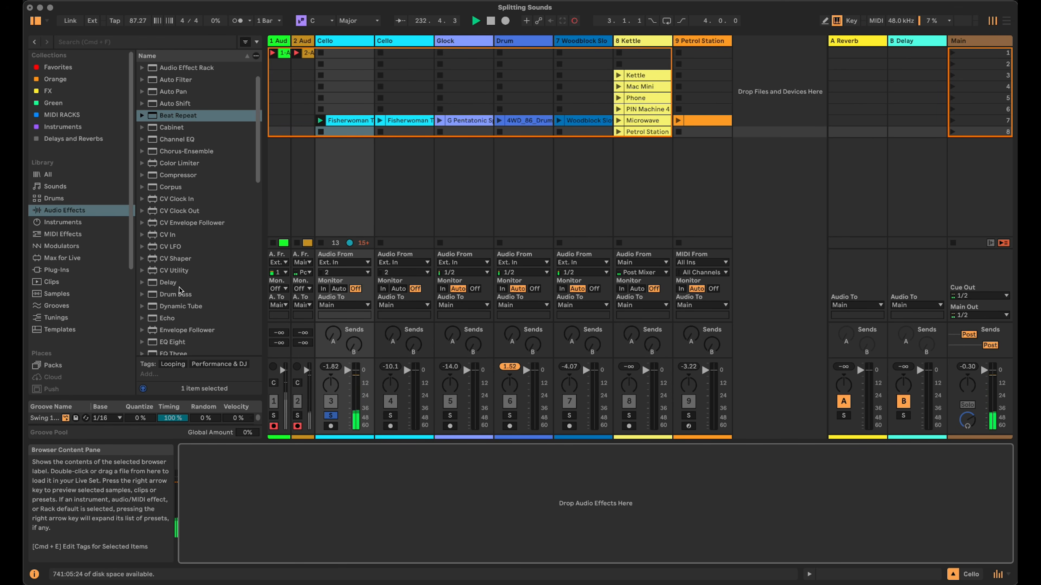
scroll(179, 287, "down", 5)
left_click_drag(167, 318, 305, 462)
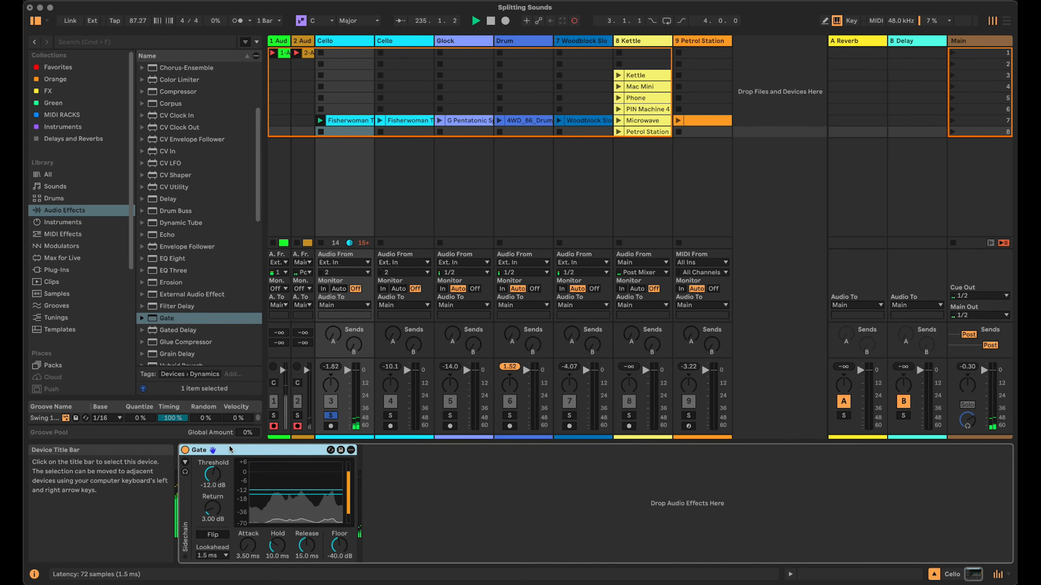
key("super+g")
left_click(185, 462)
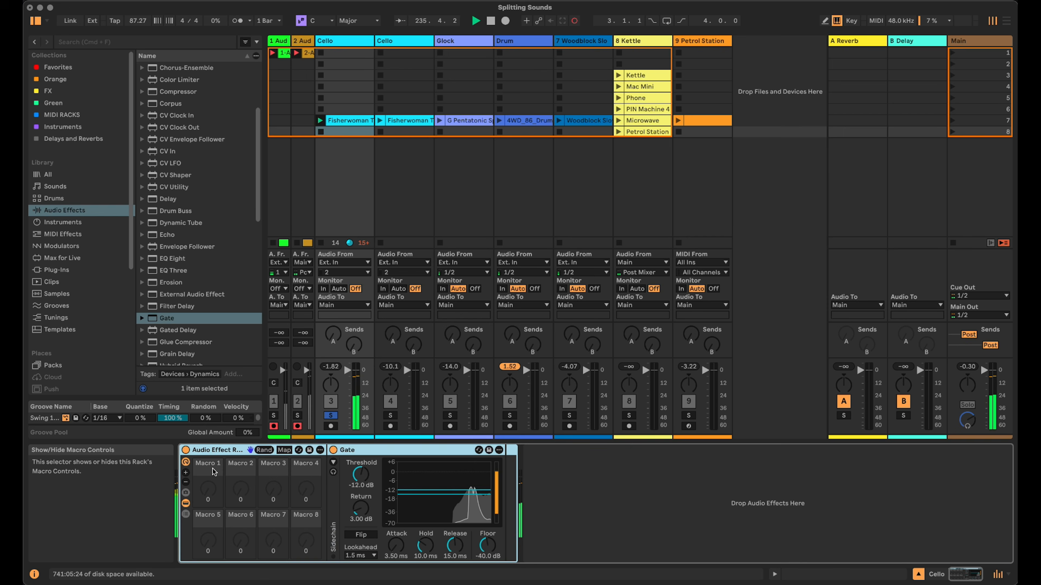
Step: Map the Gate's Threshold, Return, Attack and Hold to Macros 1 to 4, and set its Floor to -inf dB
right_click(358, 474)
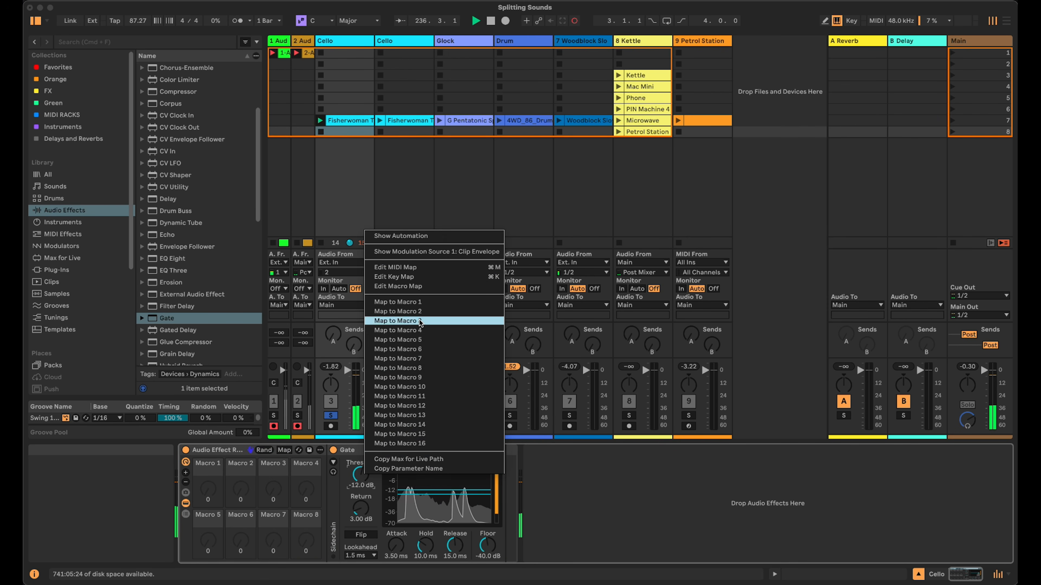
left_click(397, 301)
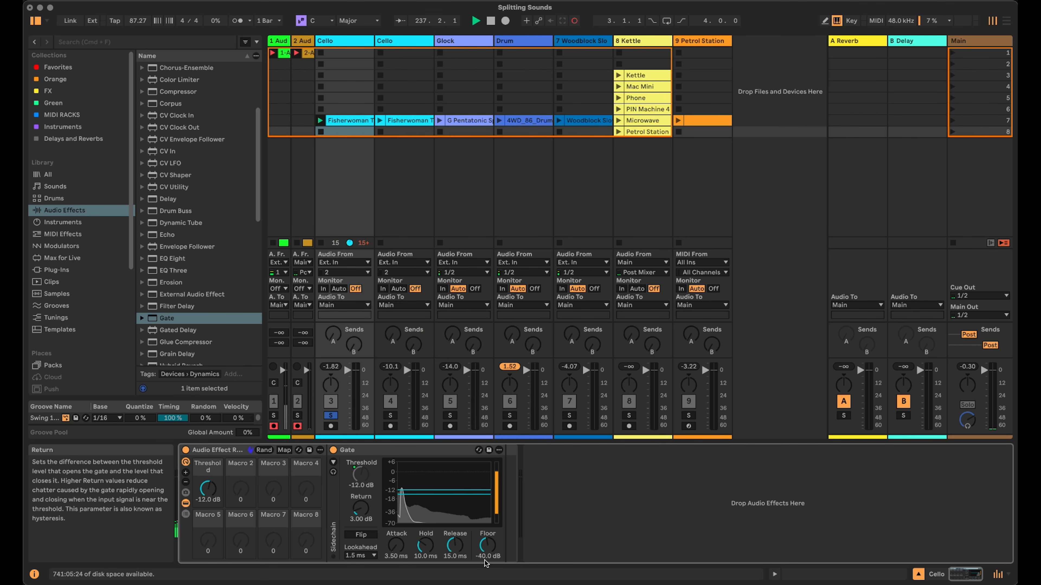
left_click_drag(487, 546, 488, 580)
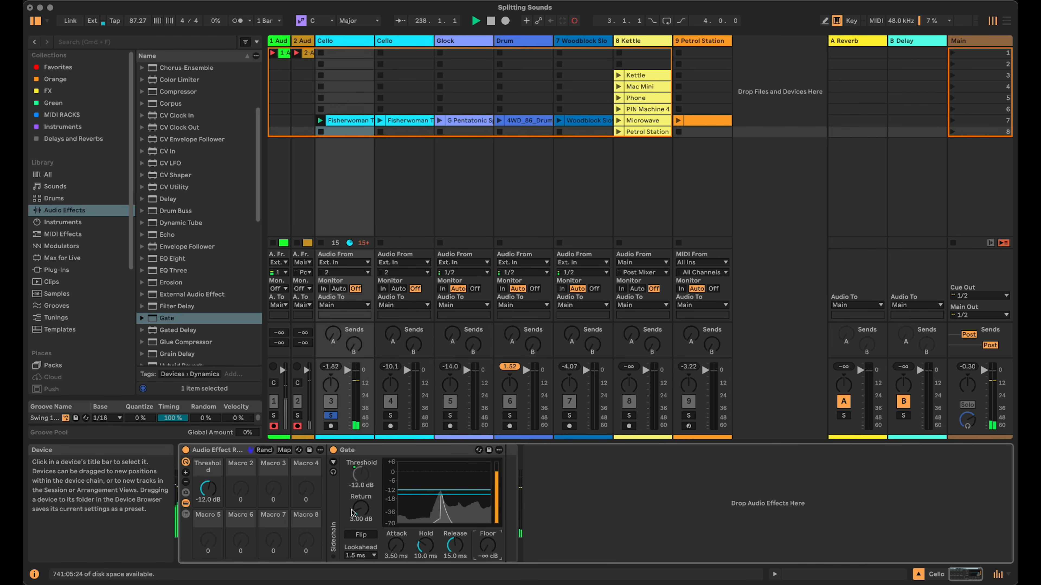
right_click(360, 508)
left_click(433, 346)
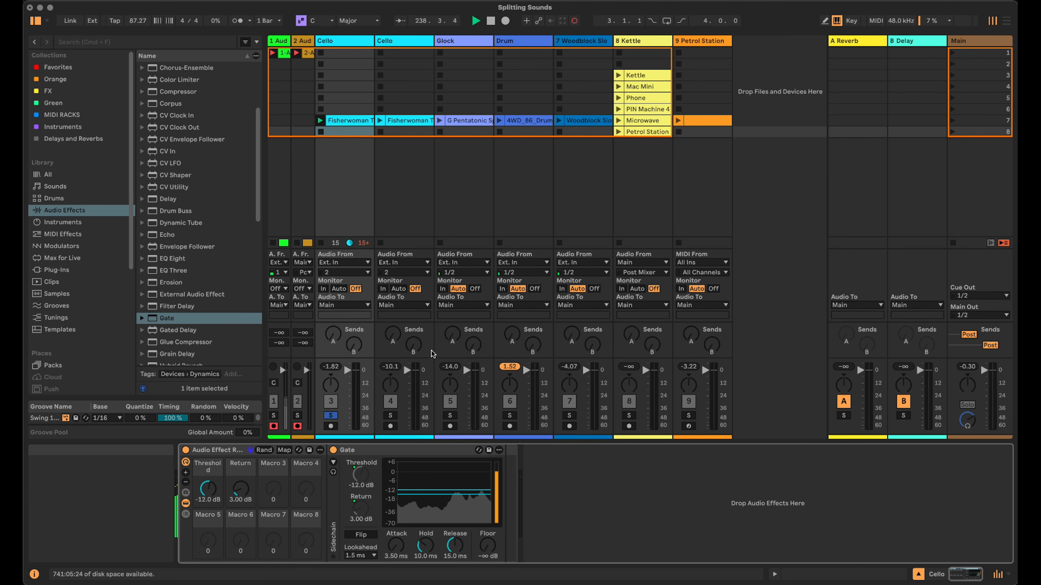
right_click(396, 542)
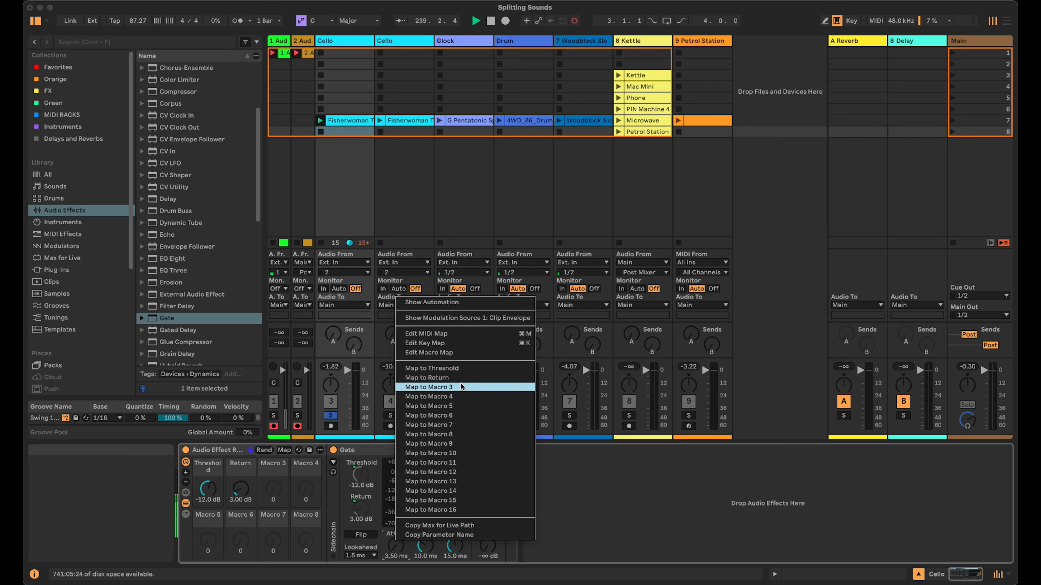
left_click(450, 387)
right_click(424, 543)
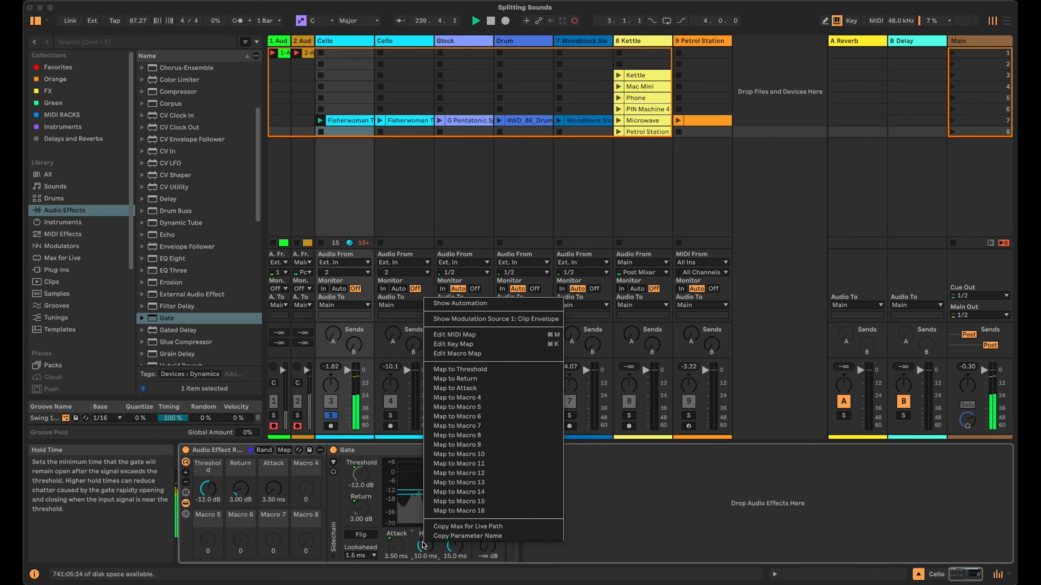
left_click(510, 396)
Step: Show the rack's chain list, duplicate the Gate chain, and turn on Flip in the duplicate's Gate
left_click(185, 515)
left_click(353, 483)
key("super+d")
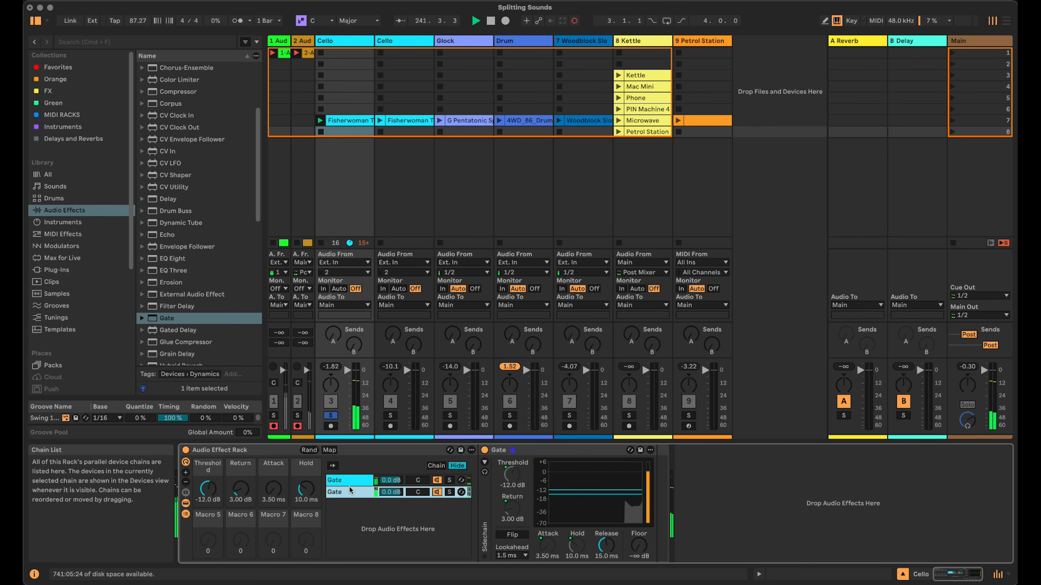
left_click(508, 535)
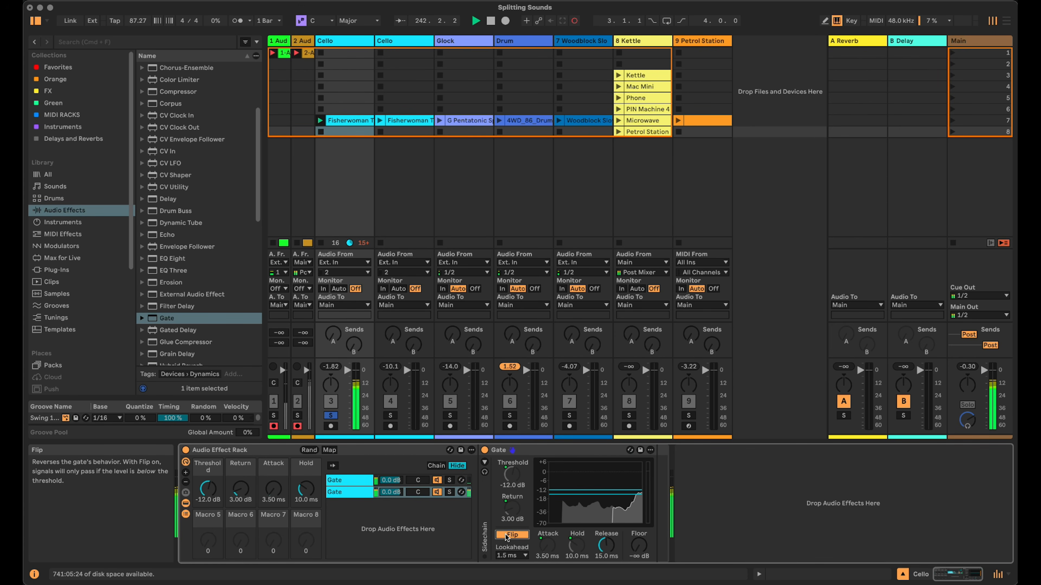
Step: Set the Return macro to 0.00 dB and the Threshold macro to -14.5 dB
double_click(240, 489)
mouse_move(210, 483)
left_mouse_down()
mouse_move(211, 498)
mouse_move(211, 465)
mouse_move(210, 498)
left_mouse_up()
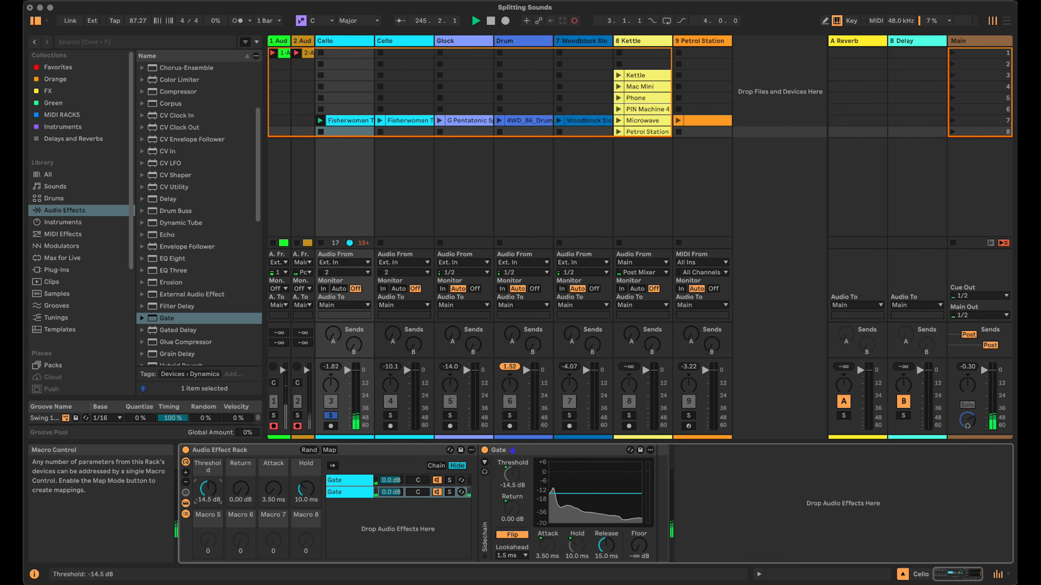
Step: Rename the unflipped Gate chain as Loud and audition it by muting the flipped chain, reactivating that chain when done
left_click(347, 481)
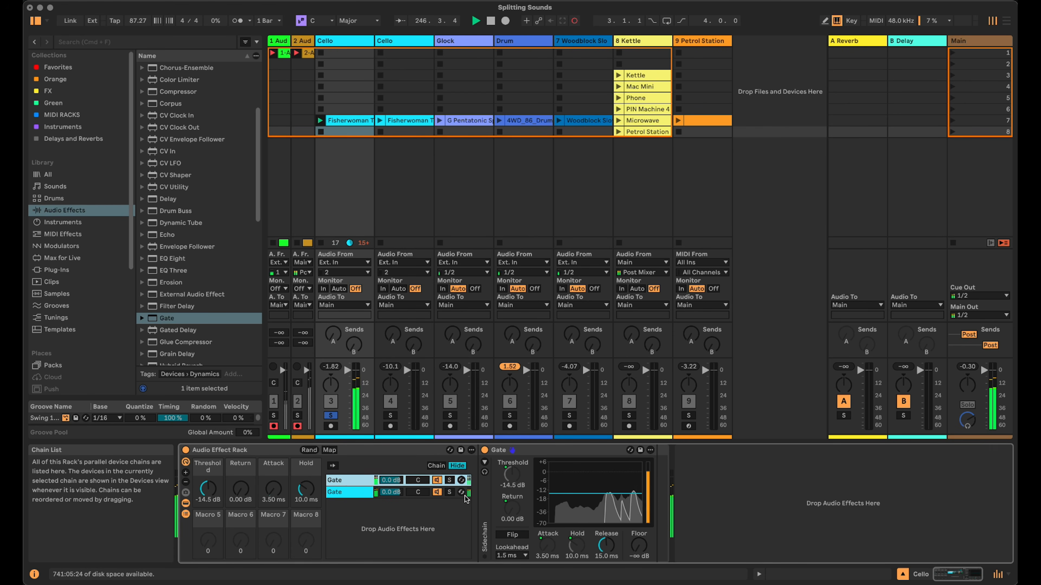
left_click(437, 492)
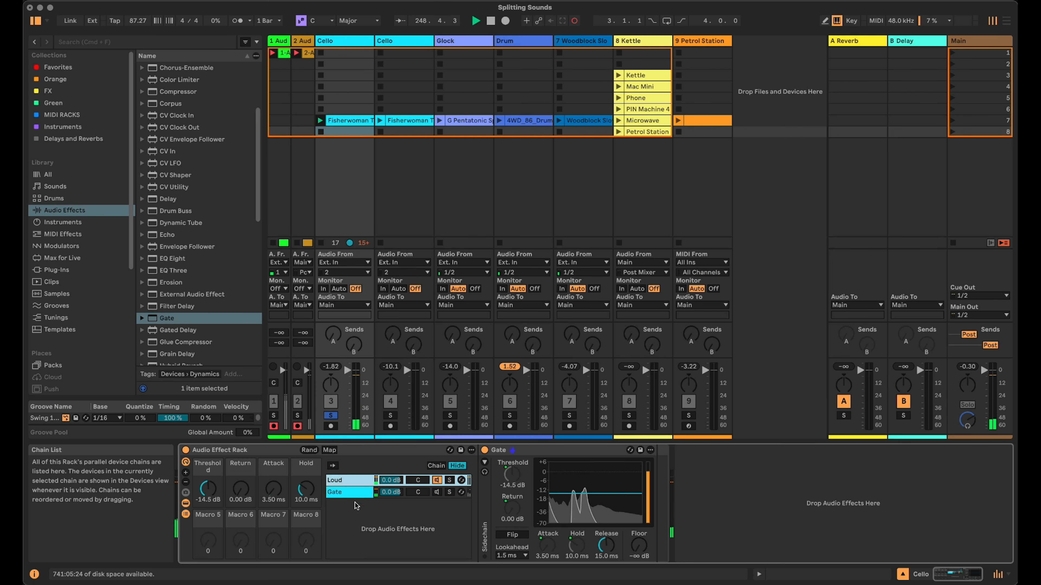
left_click(436, 492)
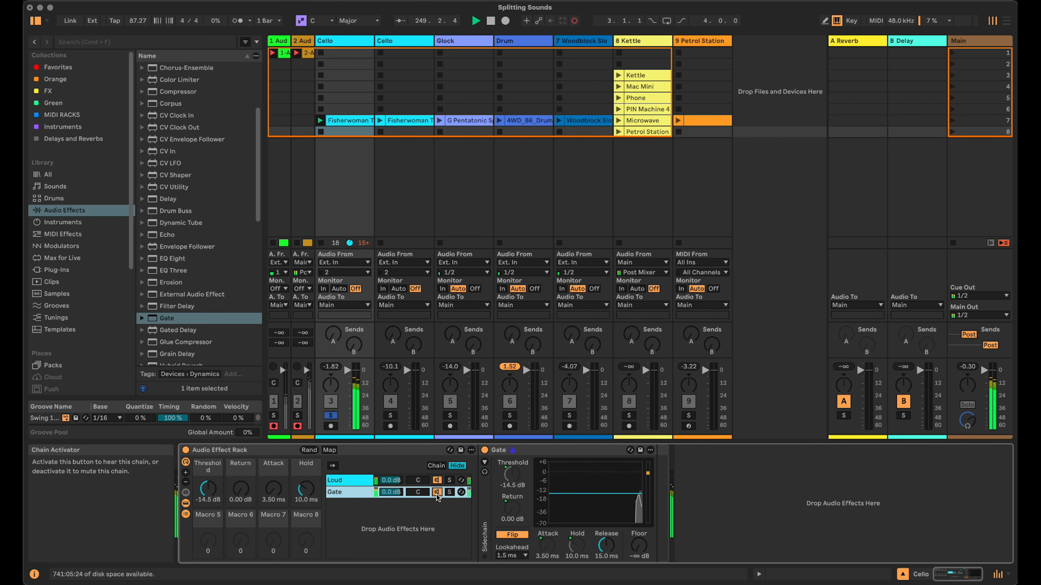
left_click(538, 452)
Step: Add Grain Delay after the Gate in the Loud chain with pitch 12.0, feedback 32% and dry/wet 24%
left_click(348, 480)
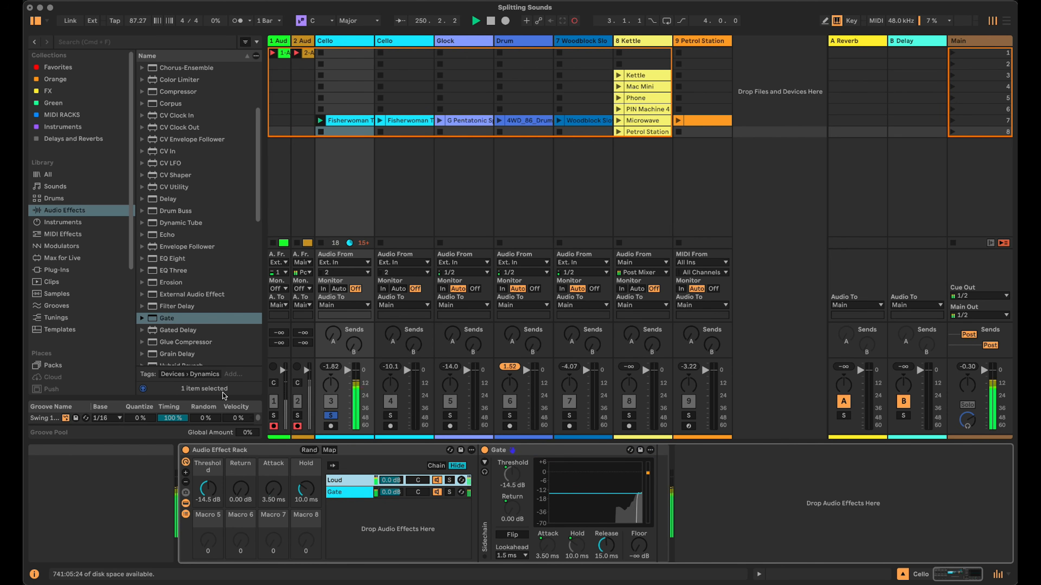
scroll(195, 308, "down", 5)
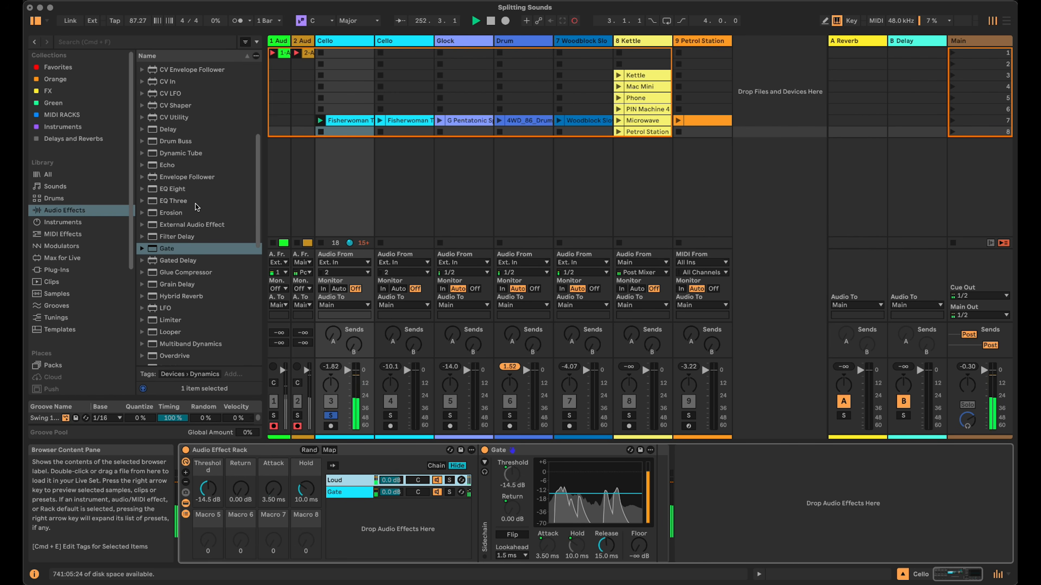
left_click_drag(177, 284, 655, 460)
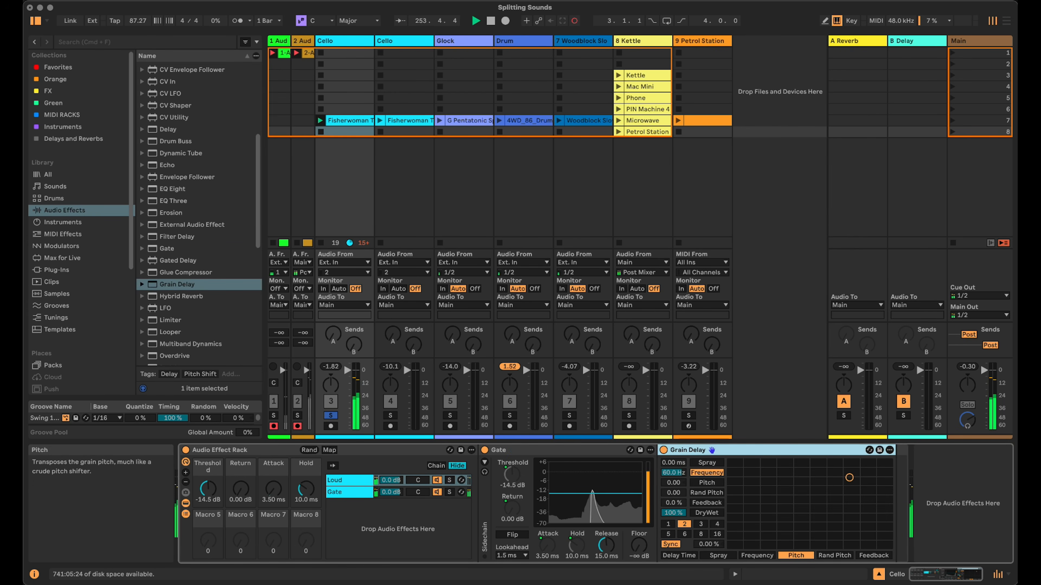
left_click(730, 450)
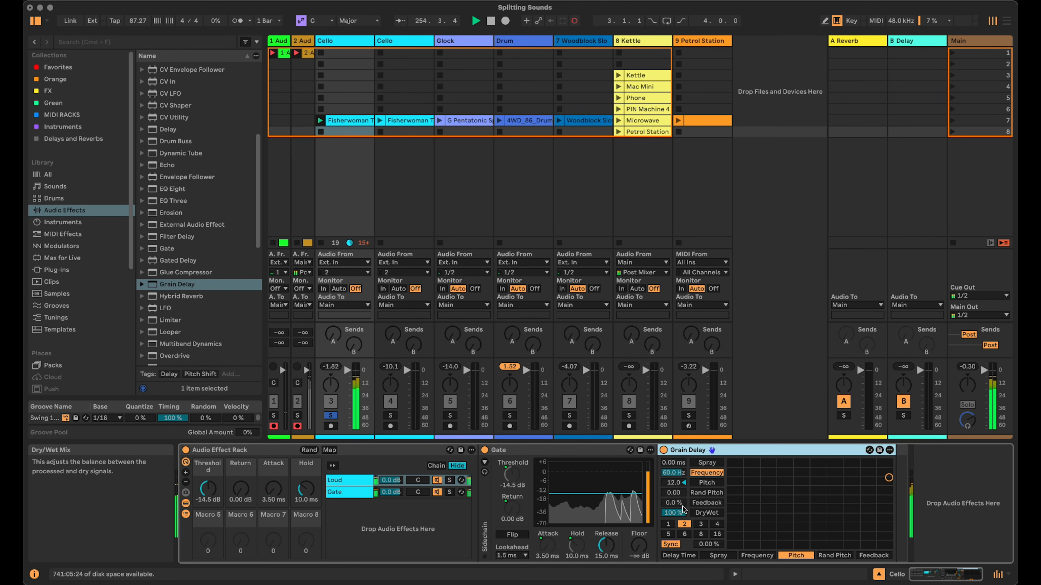
left_click_drag(680, 503, 681, 496)
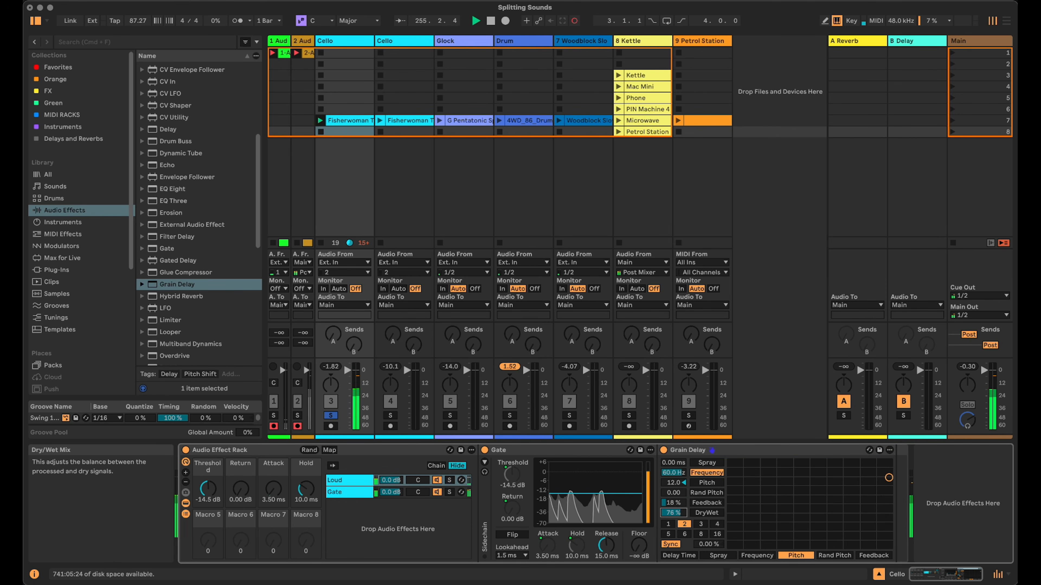
left_click_drag(673, 503, 682, 511)
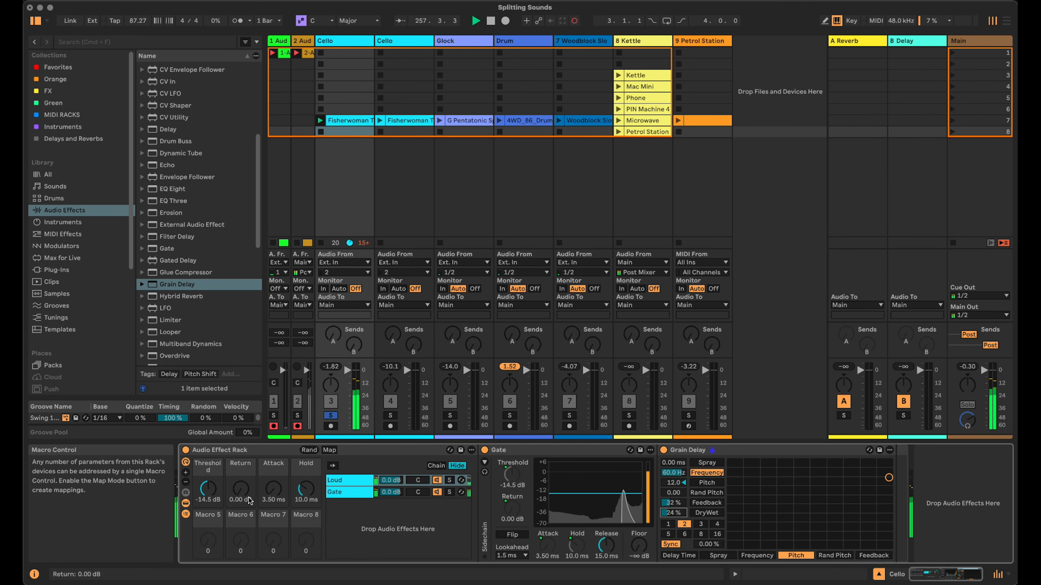
Step: Set the rack's Attack macro to 66.2 ms and its Return macro to 4.54 dB
left_click_drag(277, 492, 276, 487)
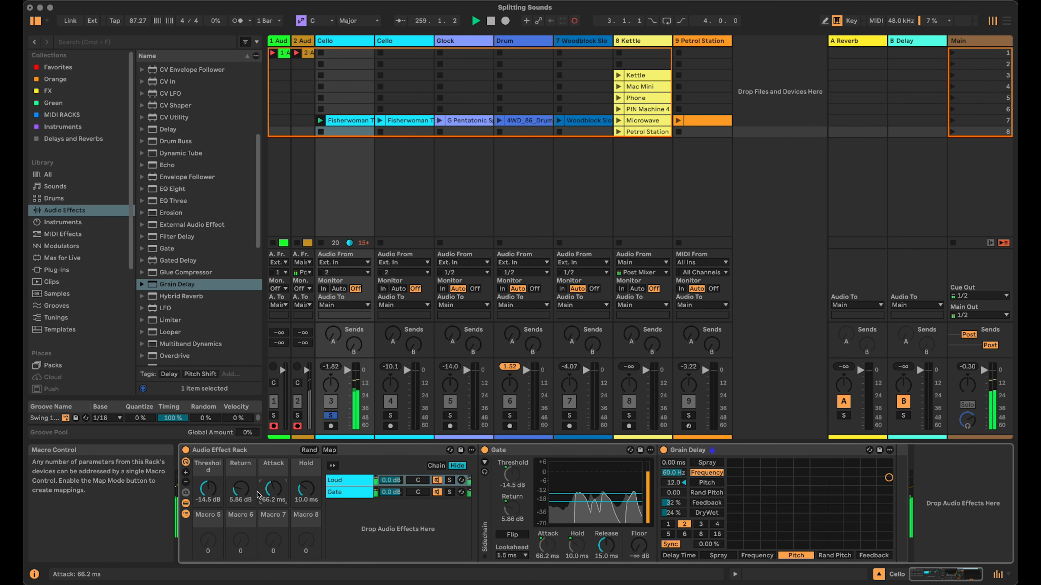
left_click_drag(241, 489, 240, 484)
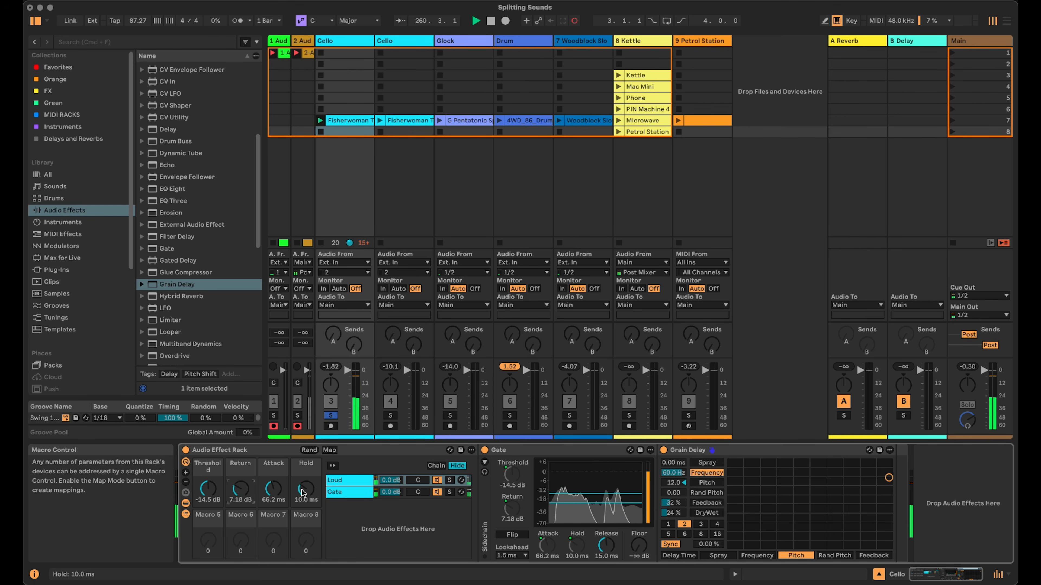
left_click_drag(240, 489, 240, 493)
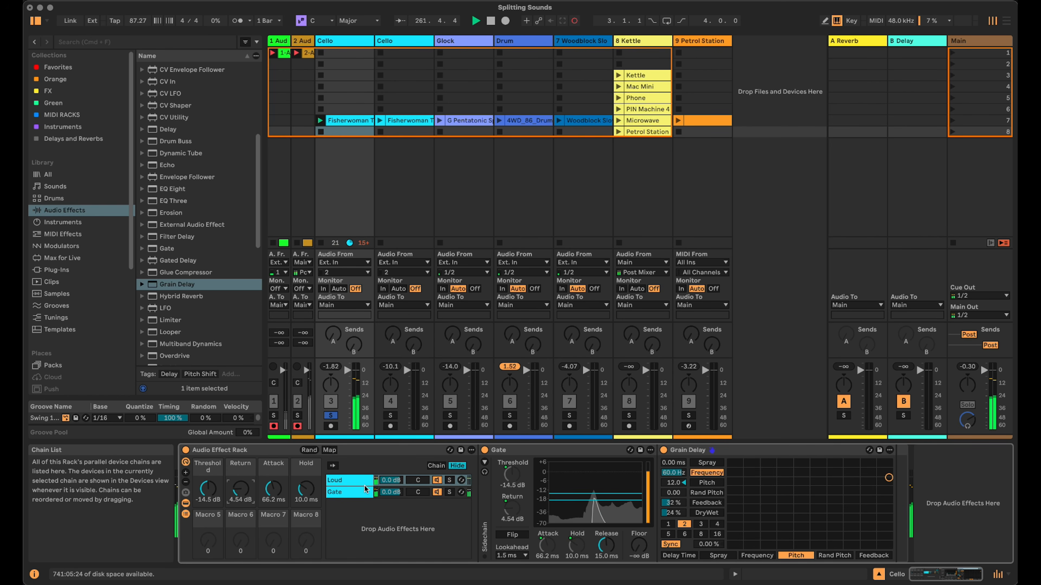
Step: Delete the loud/quiet rack from the Cello track and open the Splitters folder in the FX collection
left_click(272, 451)
key("Delete")
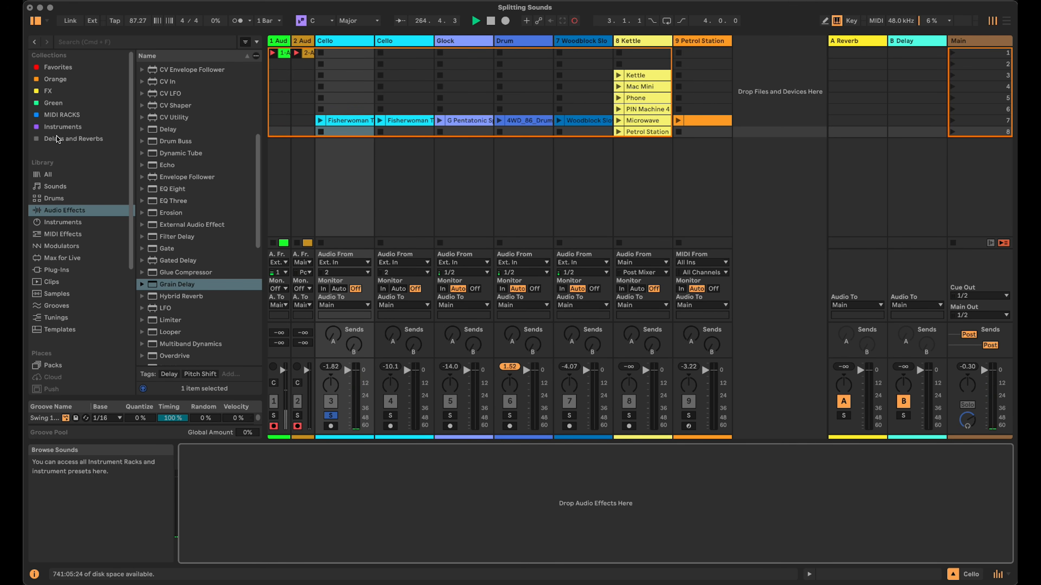
left_click(79, 95)
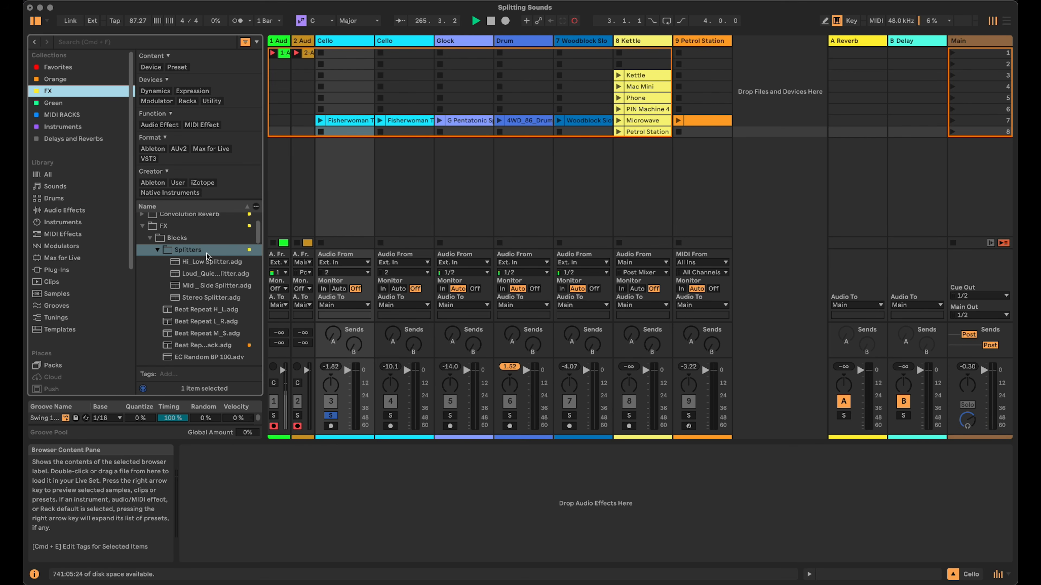
Step: Unsolo the first Cello track and launch the Fisherwoman clip on the second Cello track
left_click(210, 263)
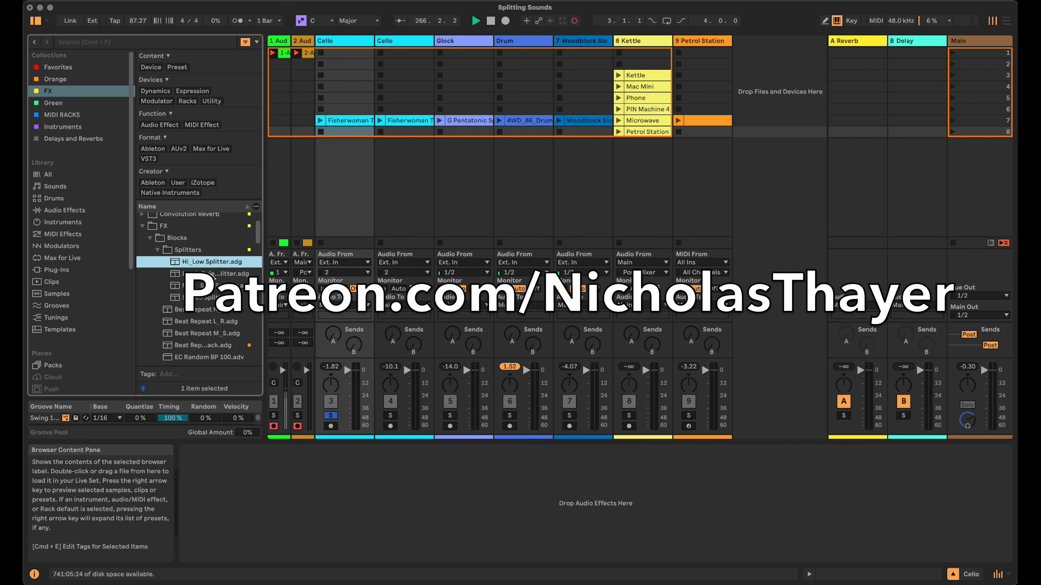
left_click(208, 298)
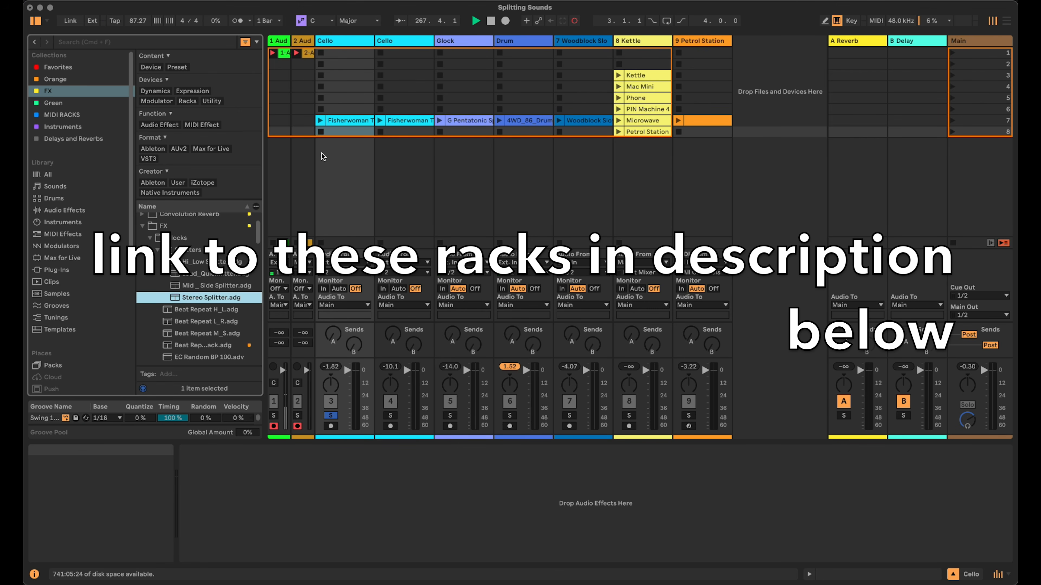
left_click(330, 416)
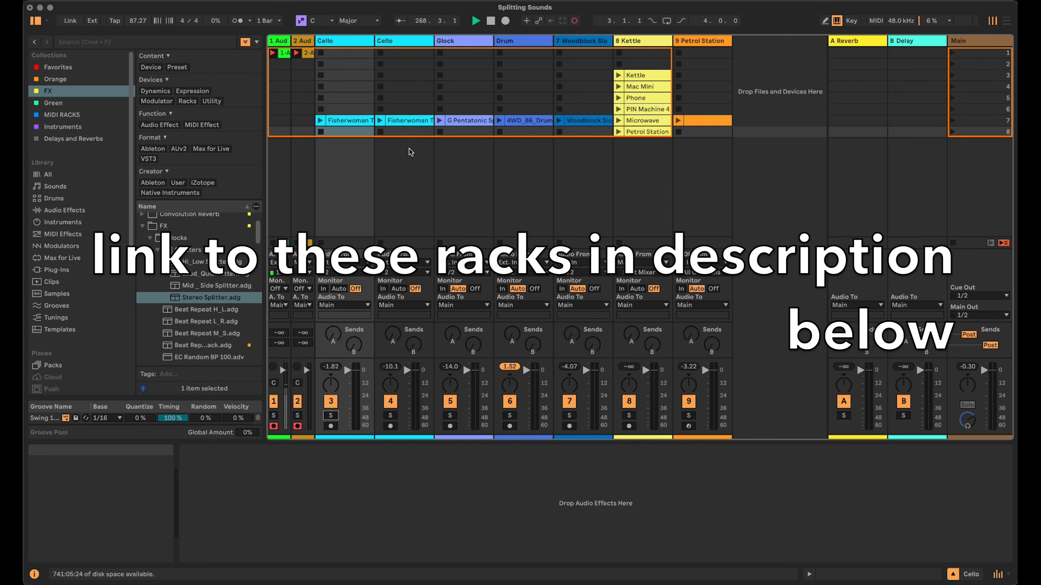
left_click(404, 121)
left_click(380, 122)
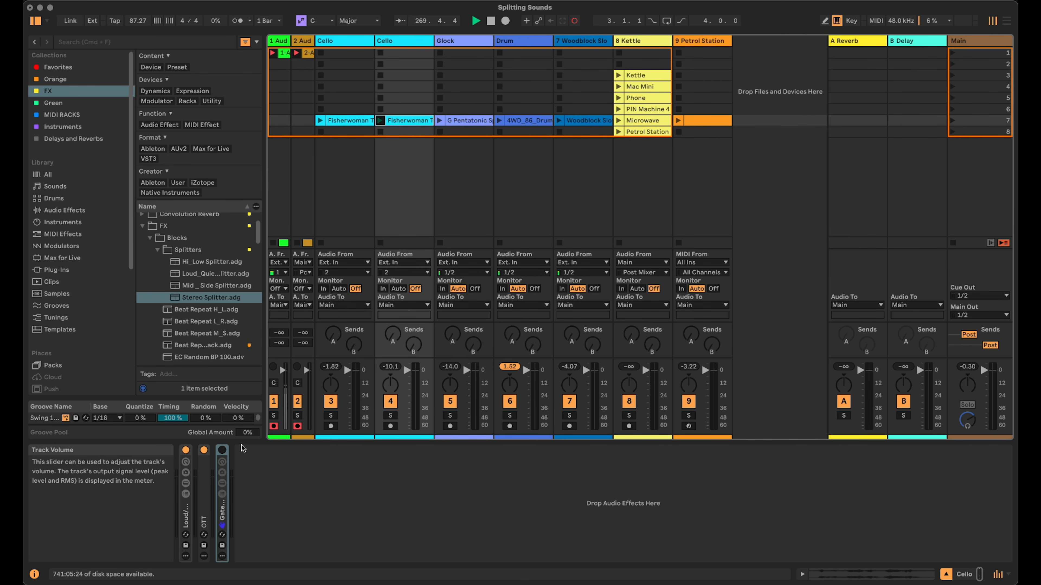
Step: Show the Loud/Quiet Splitter's chains, solo the Loud chain and examine its Gate and Roar settings
left_click(186, 493)
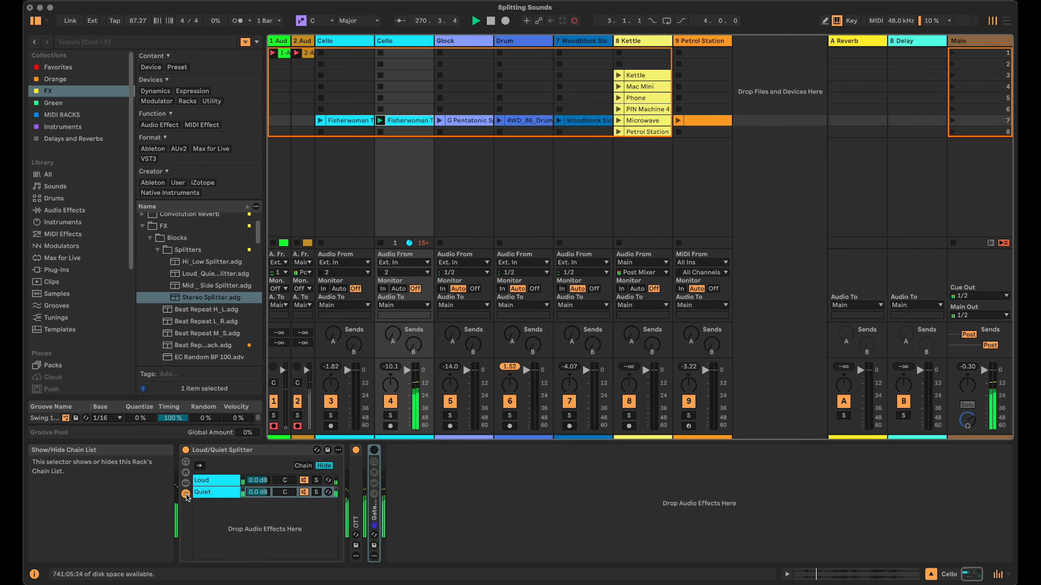
left_click(206, 483)
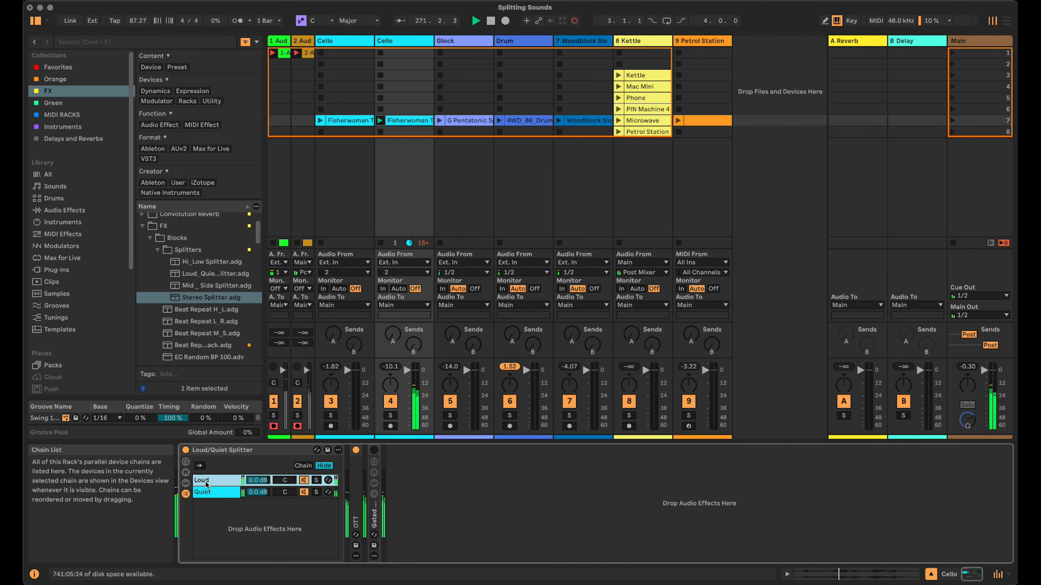
left_click(206, 483)
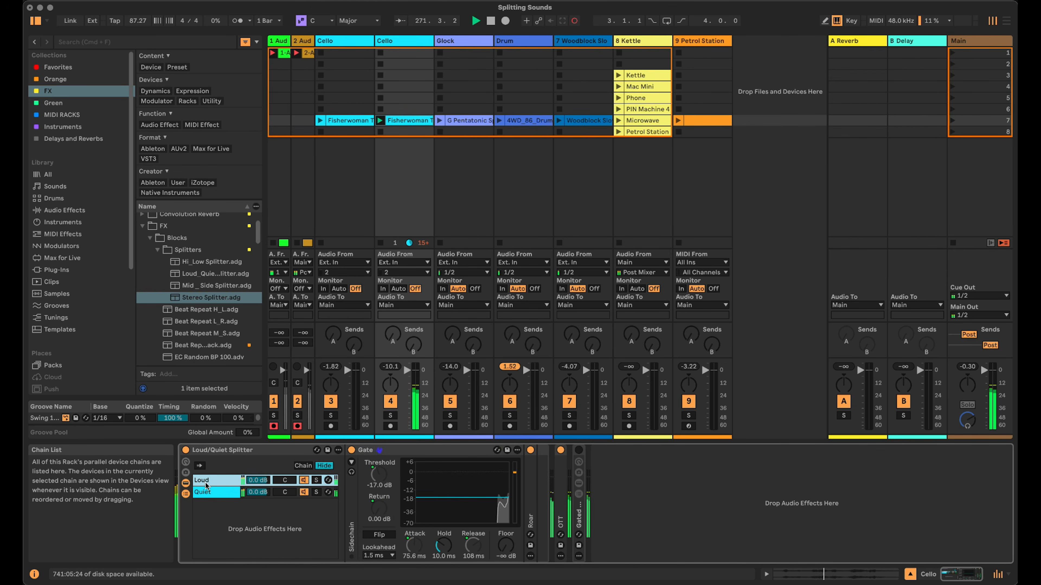
double_click(381, 450)
left_click(316, 480)
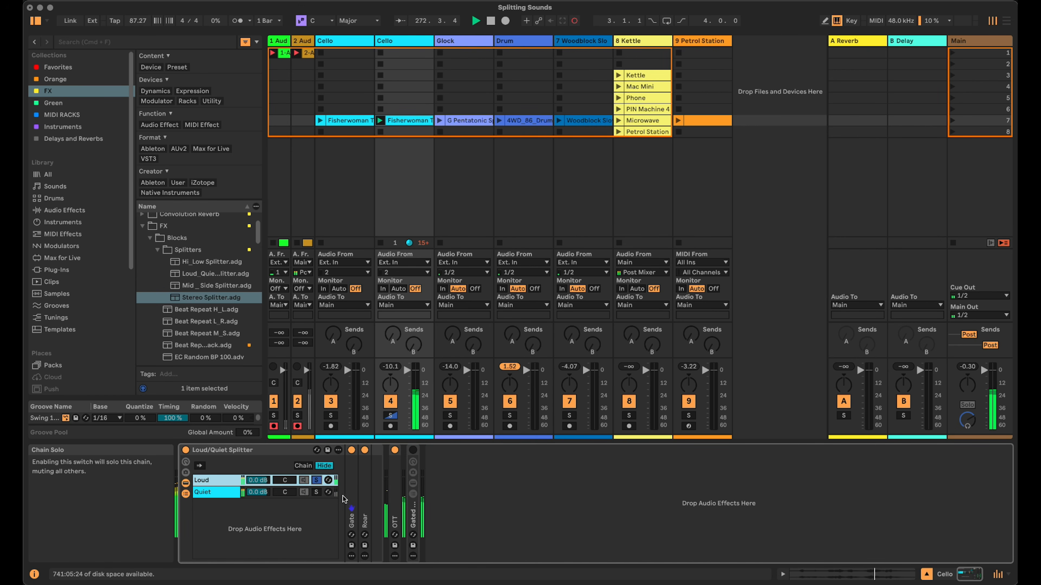
double_click(365, 492)
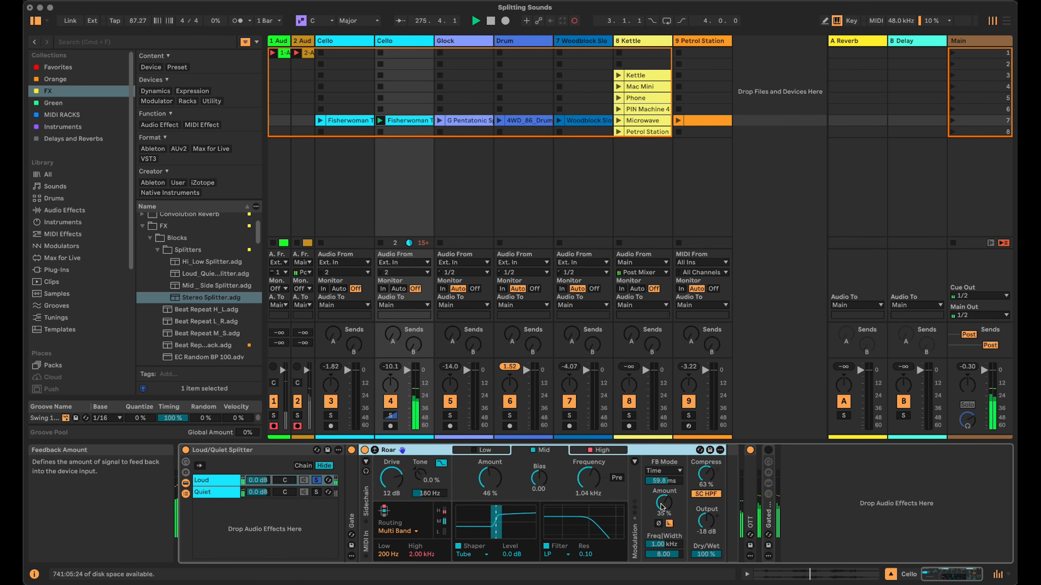
double_click(409, 449)
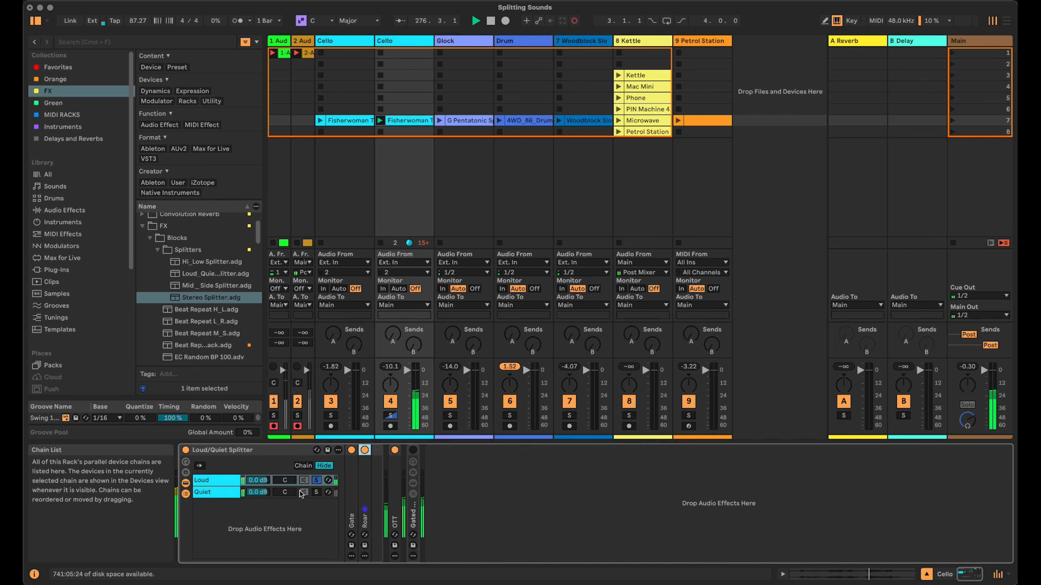
Step: Audition the Quiet chain with its flipped Gate and Hybrid Reverb in solo, and restore playback of both chains
left_click(316, 492)
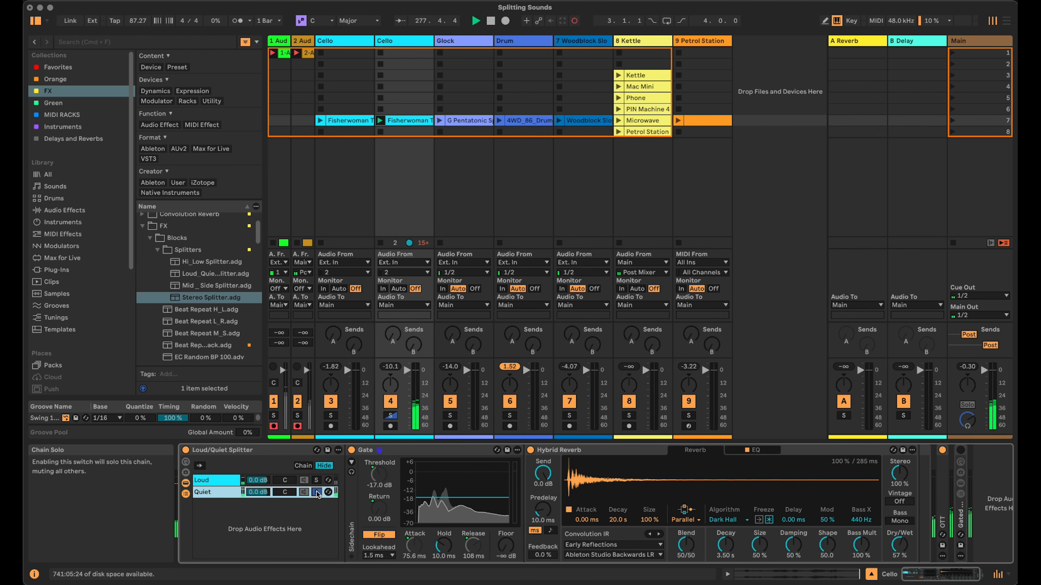
left_click(316, 481)
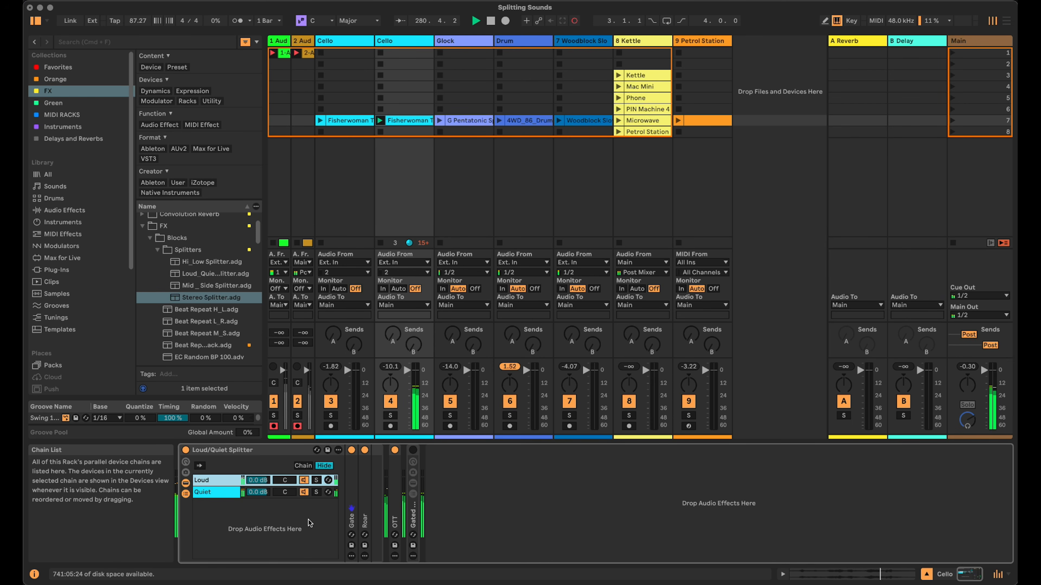
left_click(260, 451)
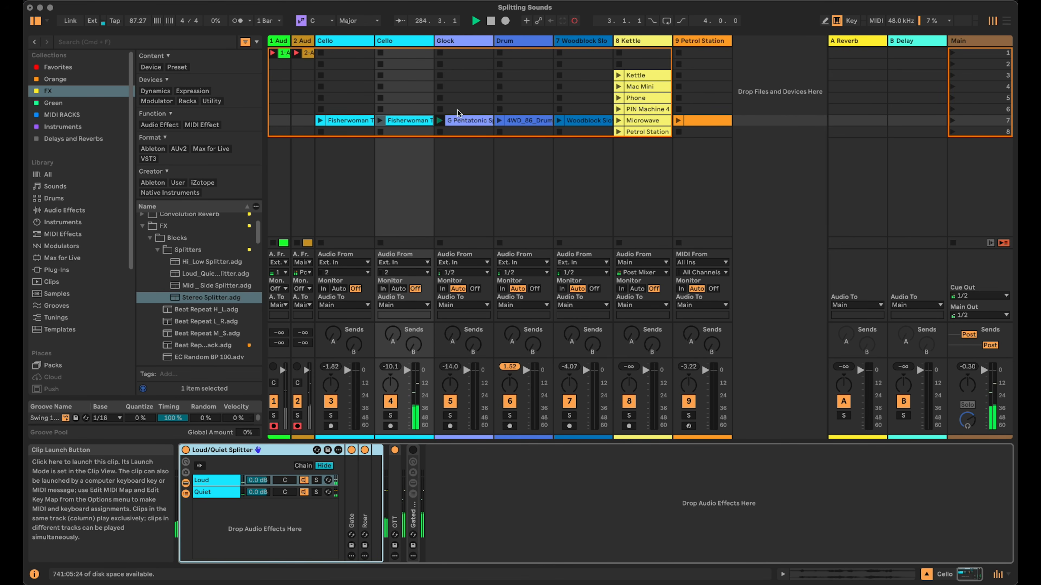
Step: Play the G Pentatonic clip on the Glock track and compare its sound with the Mid_Side Splitter bypassed and active
left_click(477, 43)
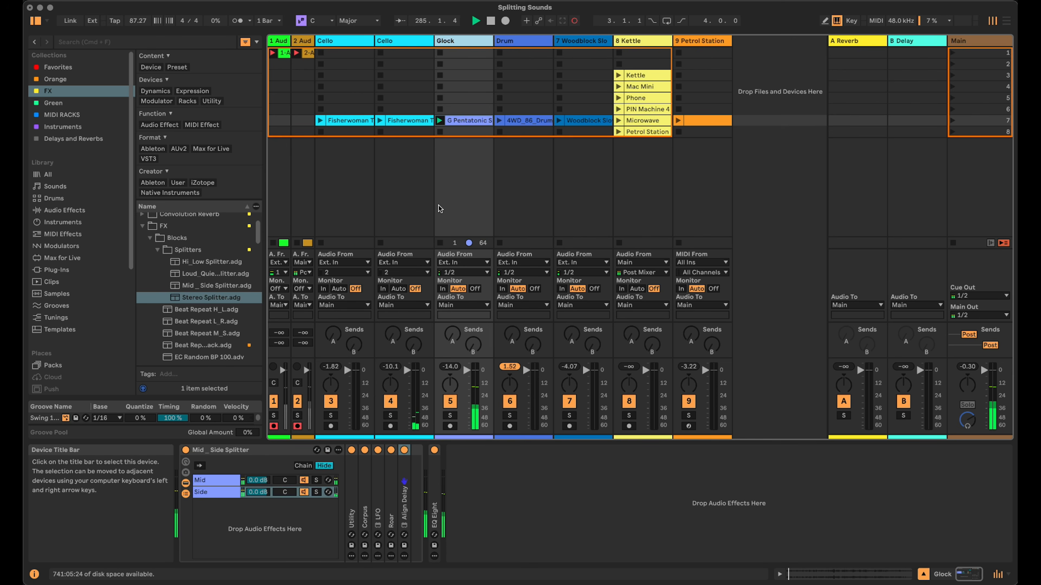
left_click(185, 449)
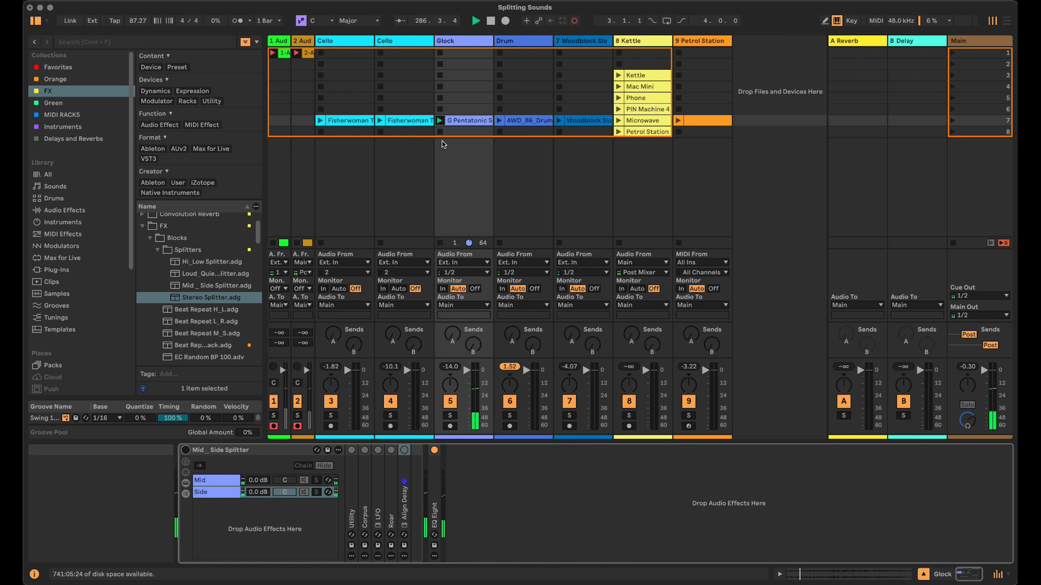
left_click(185, 449)
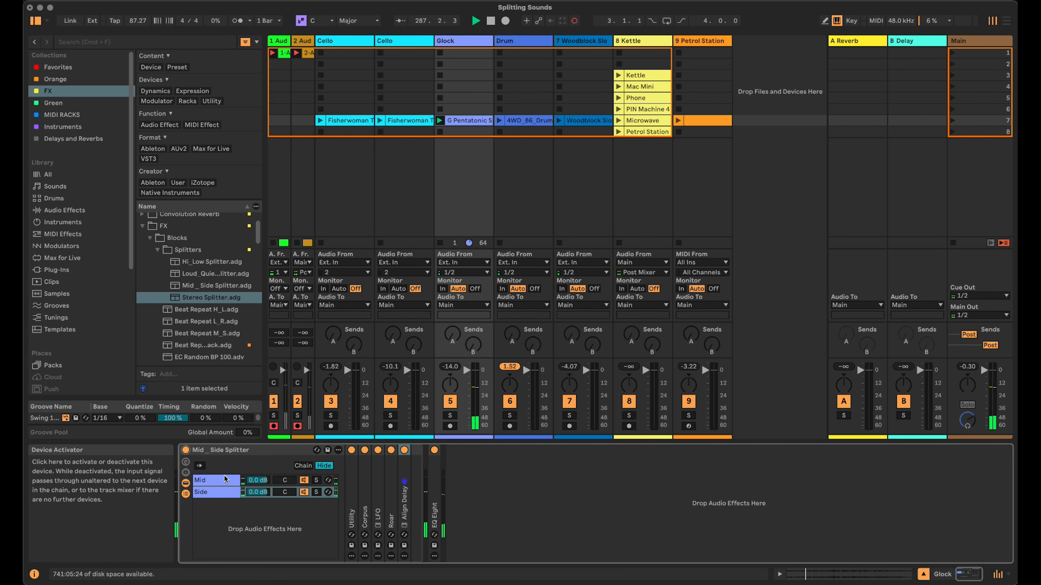
Step: Solo the Mid chain of the Mid_Side Splitter and set its Echo's Reverb amount to 20%
left_click(222, 480)
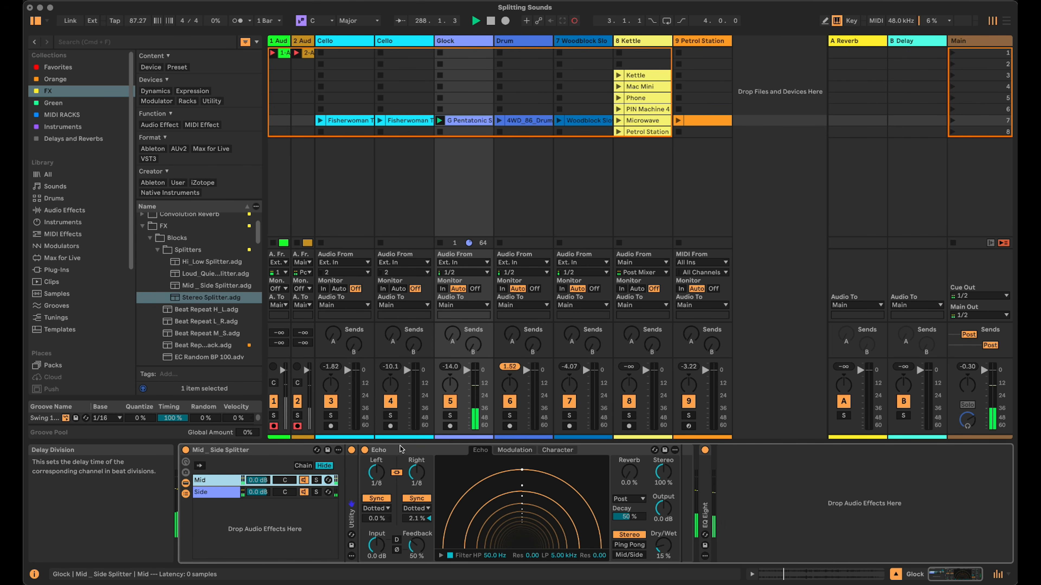
left_click(317, 480)
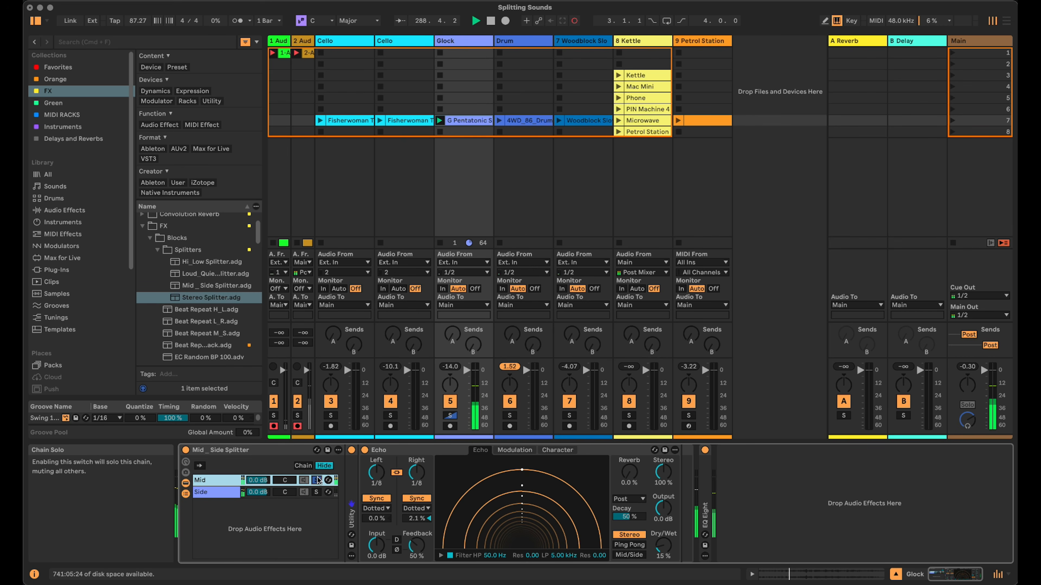
left_click(415, 452)
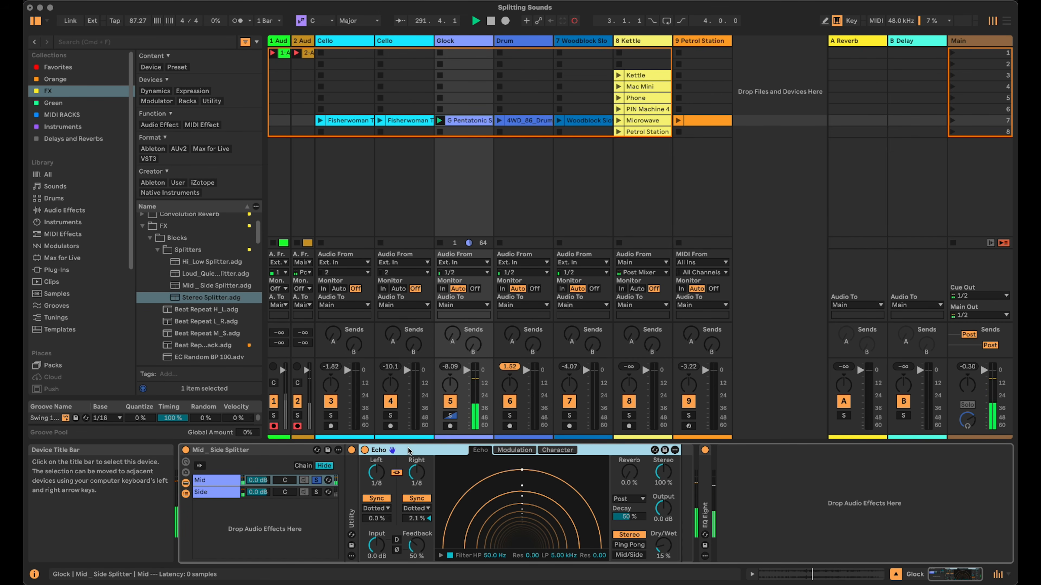
left_click_drag(629, 473, 629, 463)
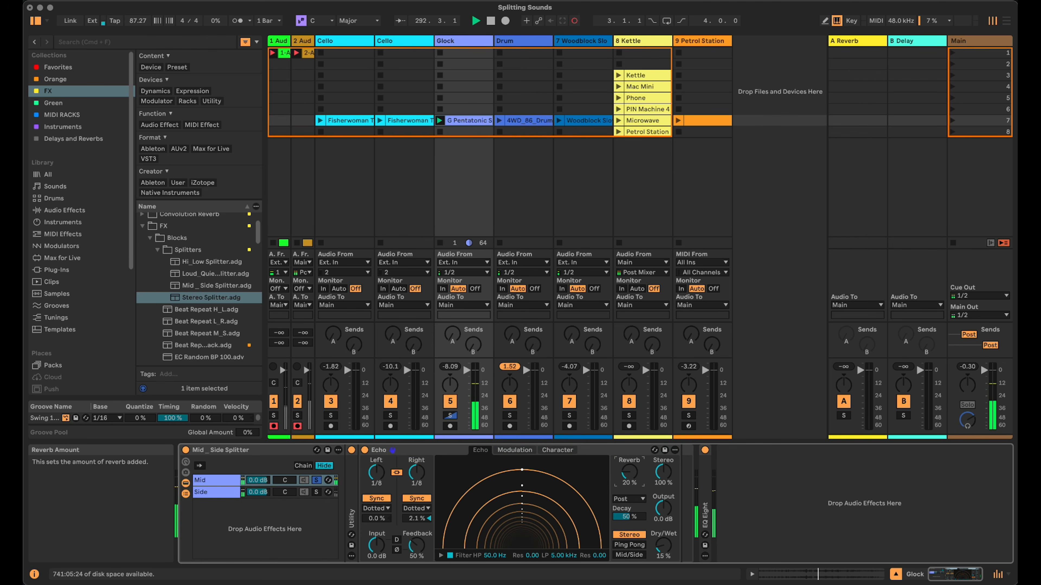
double_click(447, 450)
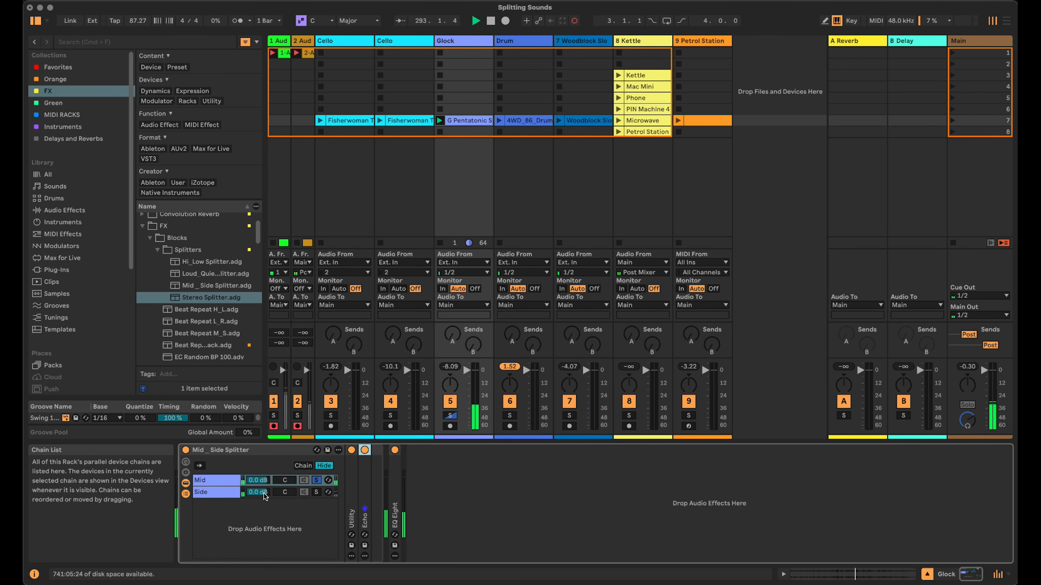
Step: Solo the Side chain and examine its Corpus and Utility settings, folding Utility again
left_click(319, 494)
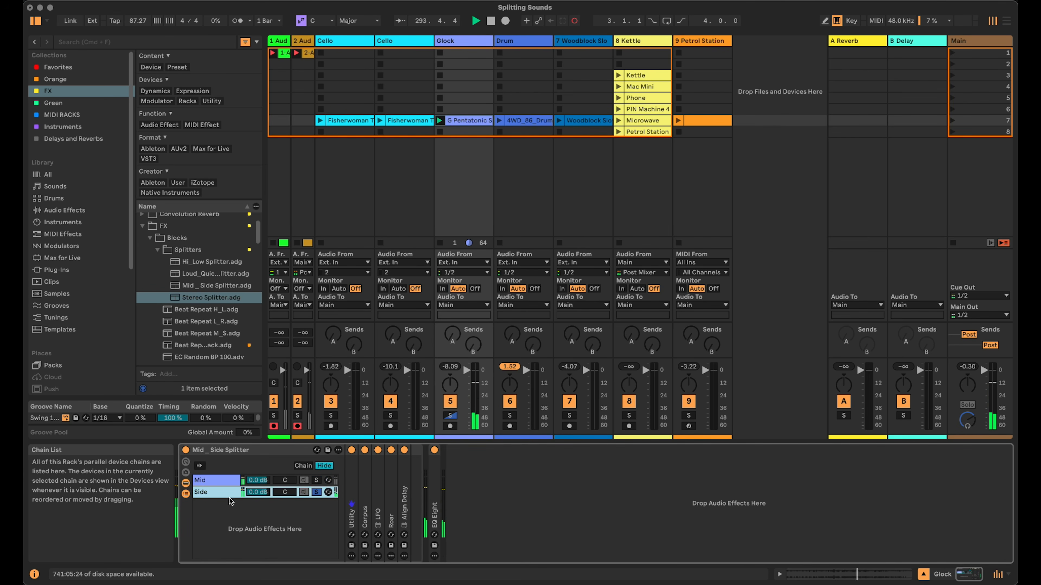
double_click(362, 497)
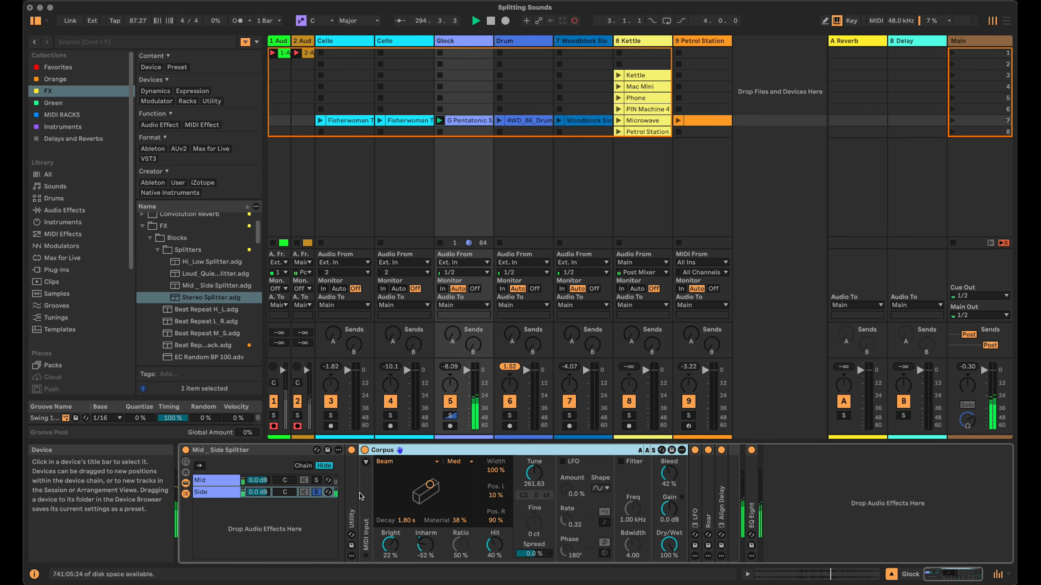
double_click(353, 496)
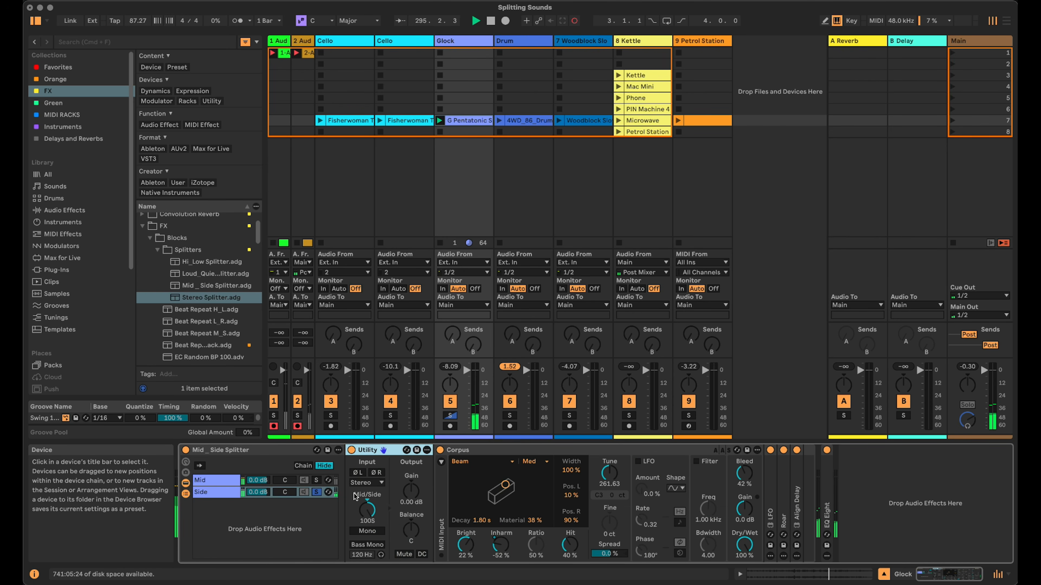
double_click(377, 451)
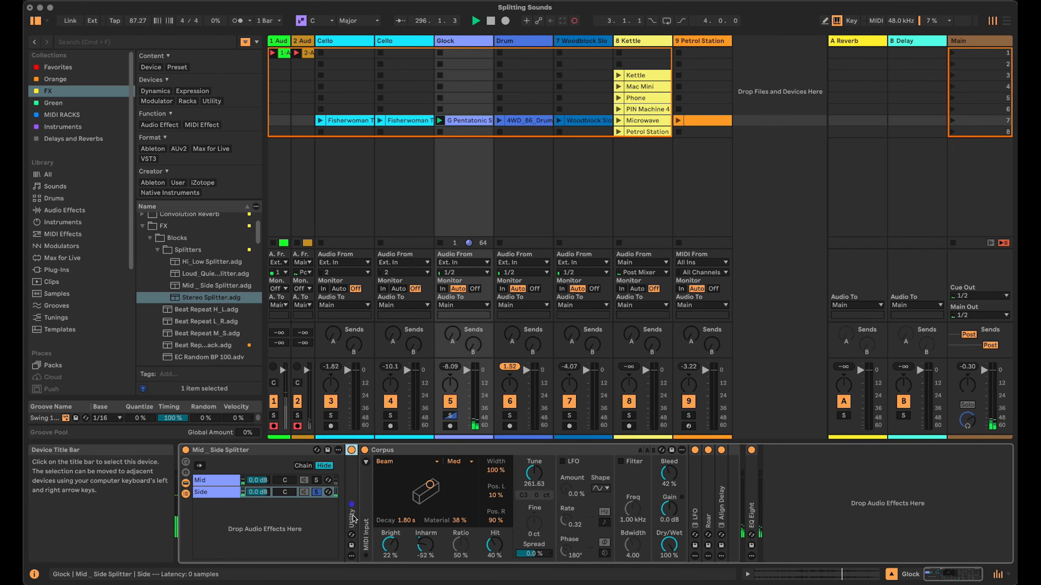
Step: Examine the LFO modulating Corpus and the Roar settings in the Side chain, folding both devices when done
double_click(707, 489)
left_click_drag(913, 574, 923, 574)
double_click(591, 479)
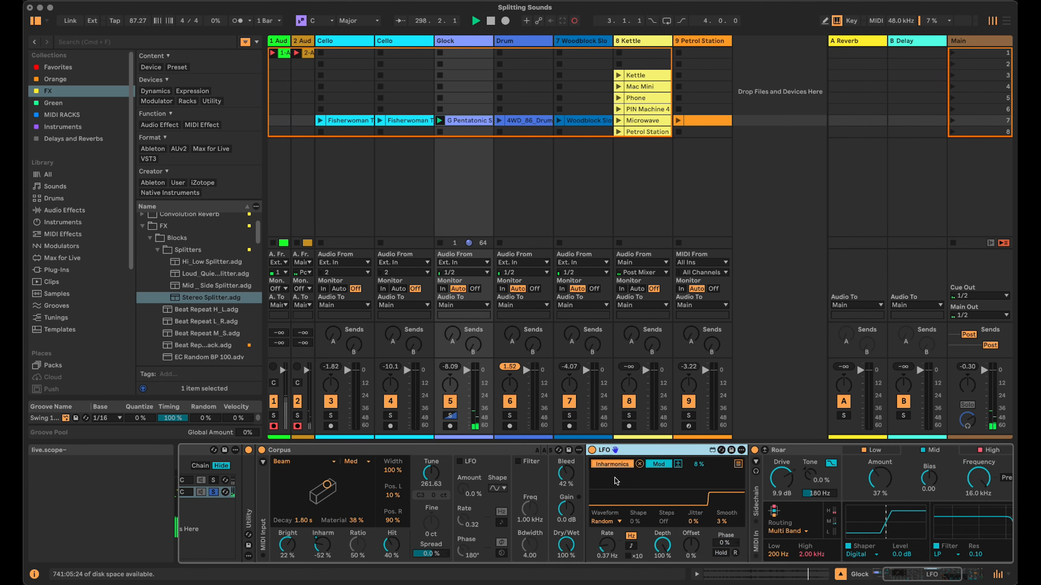
double_click(614, 450)
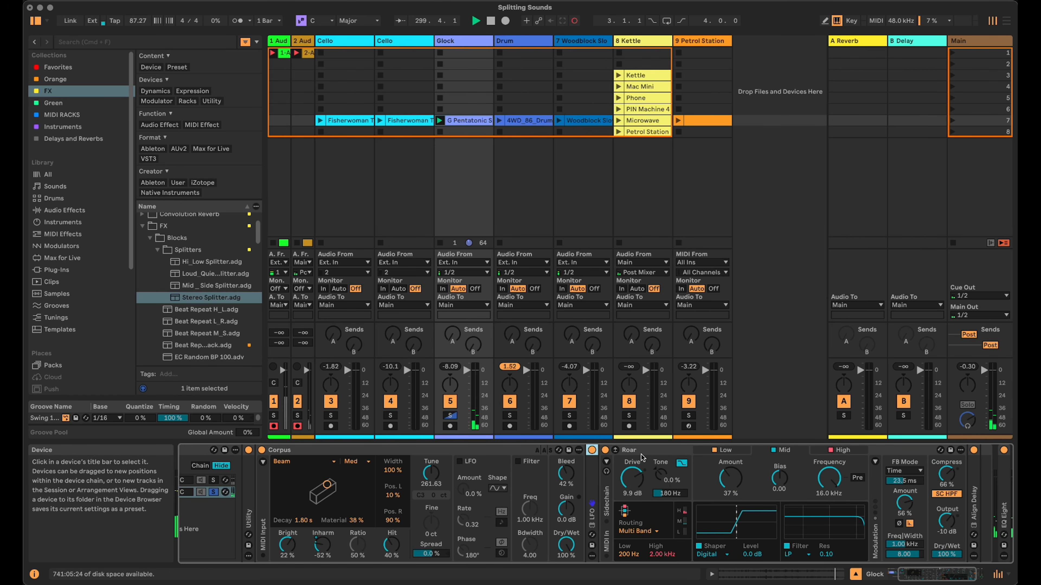
scroll(907, 547, "right", 3)
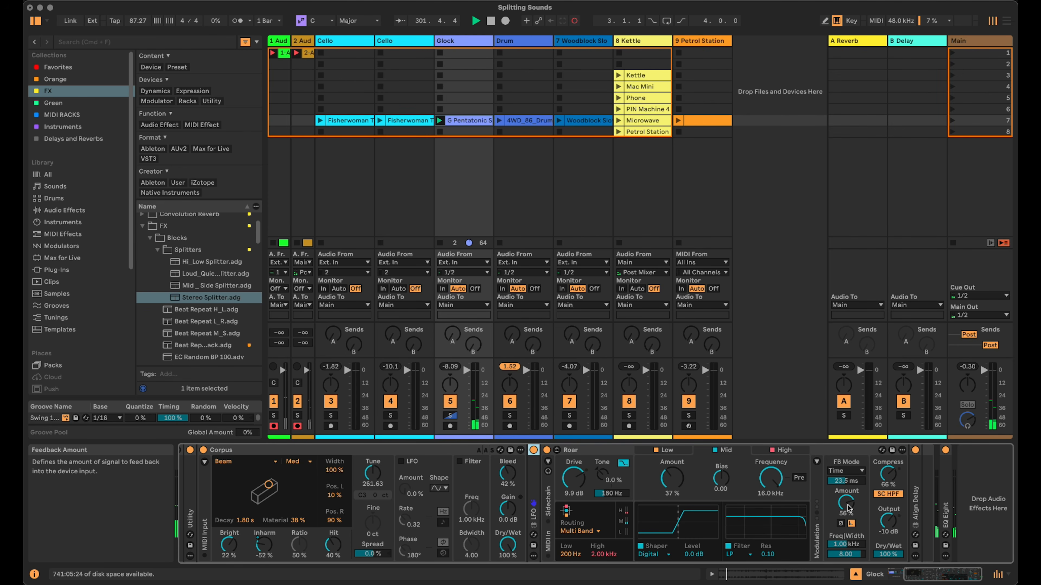
double_click(611, 451)
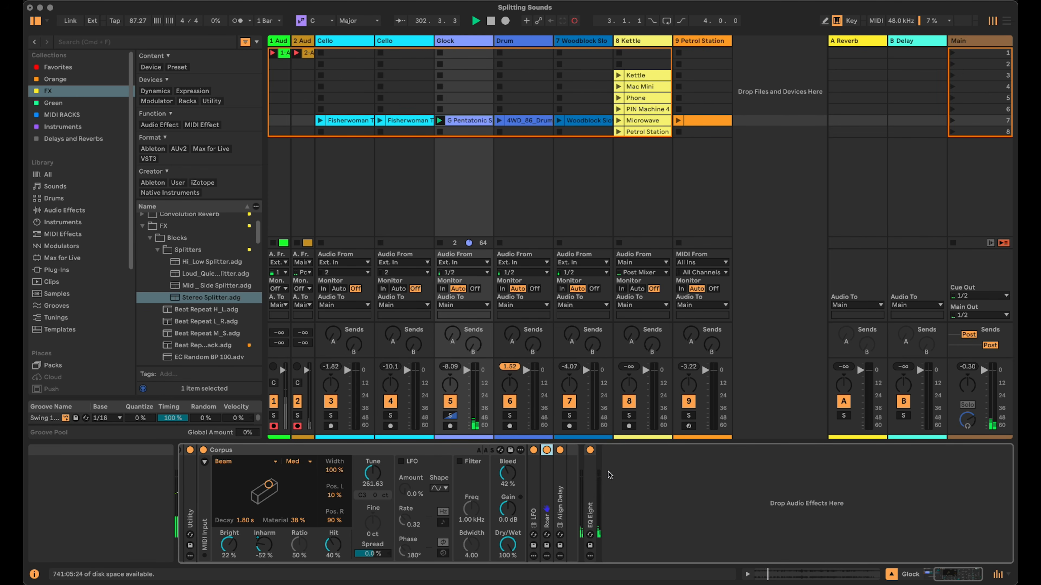
Step: Compare the Side chain with Align Delay bypassed and active, fold the device and unsolo the chain
double_click(564, 492)
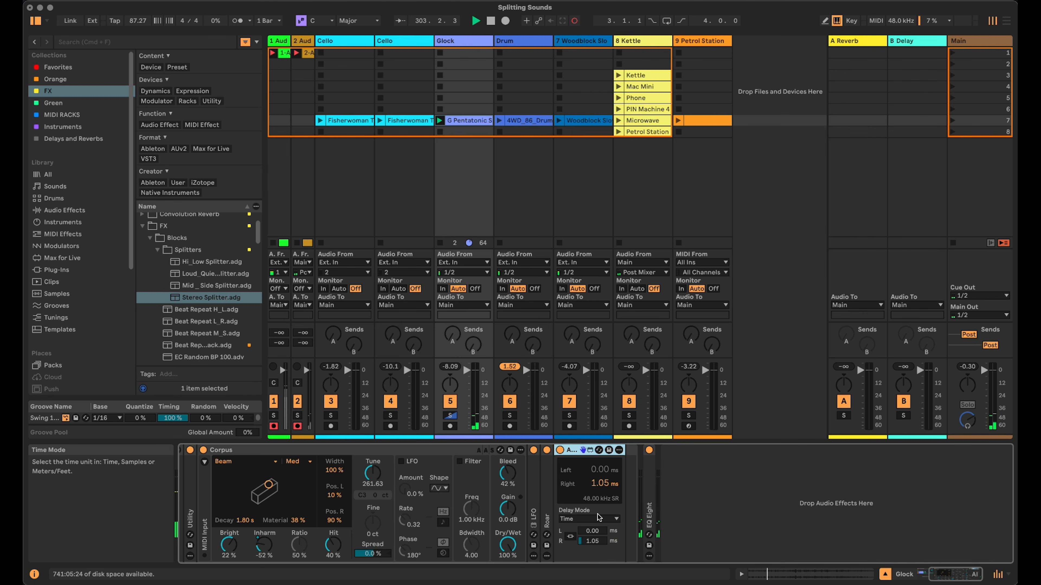
left_click(559, 451)
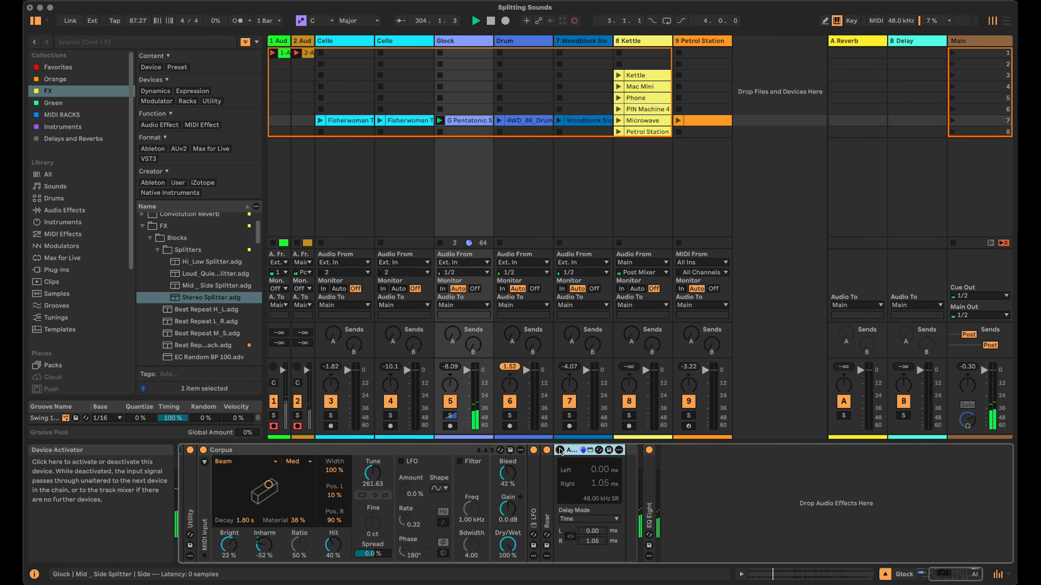
left_click(560, 450)
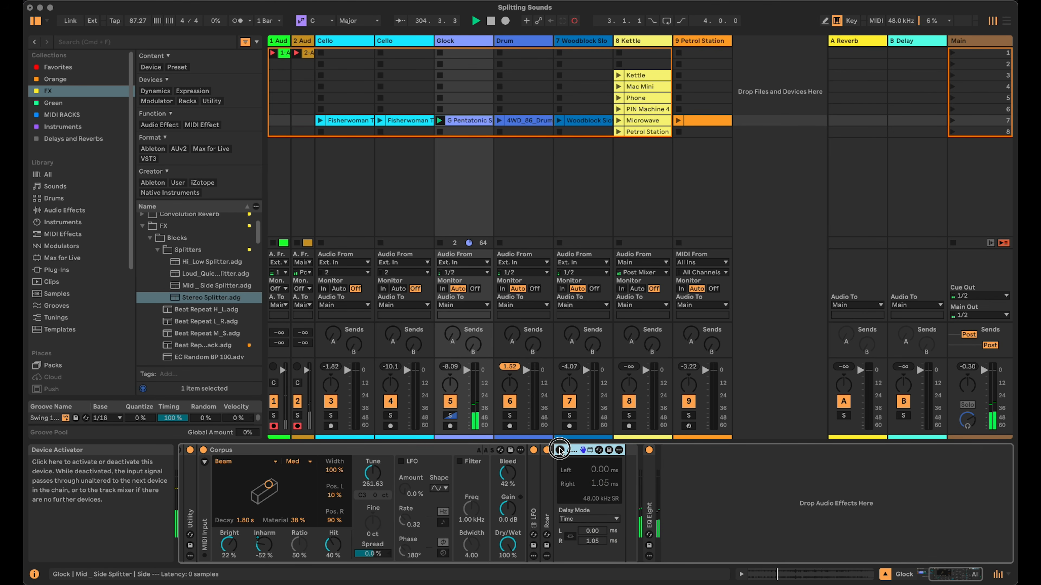
double_click(577, 450)
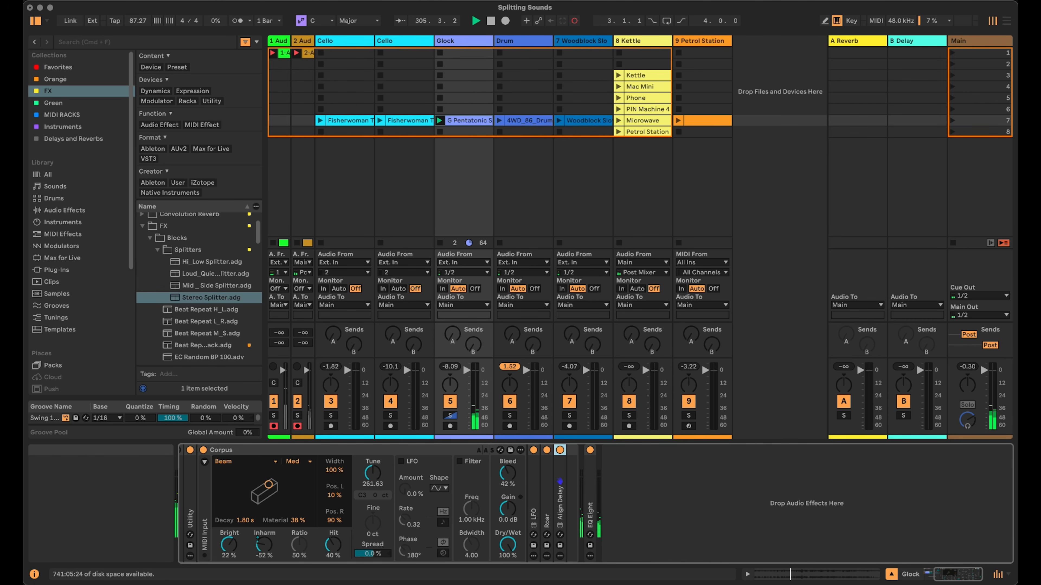
left_click_drag(978, 577, 956, 576)
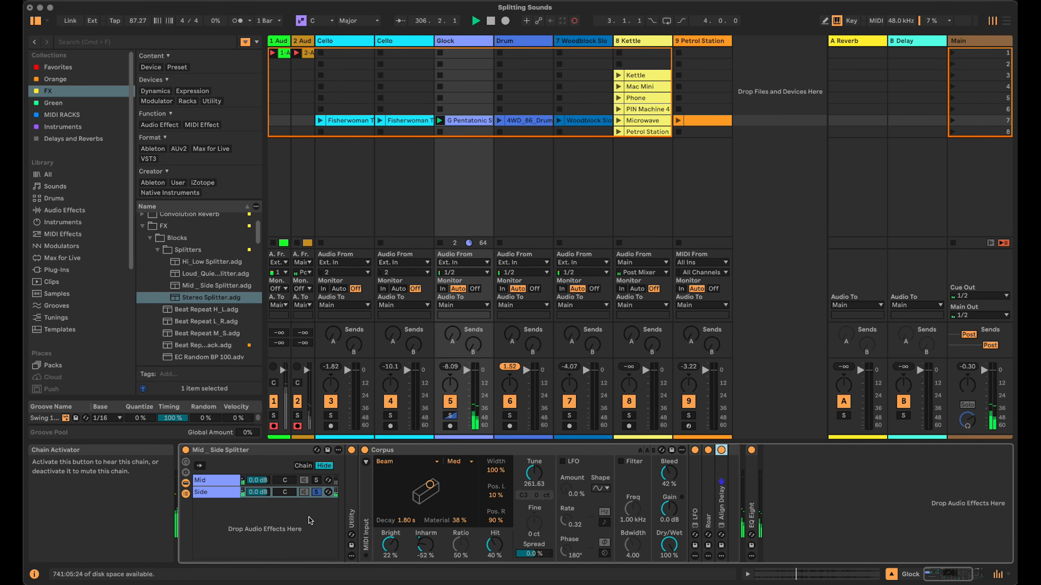
left_click(317, 493)
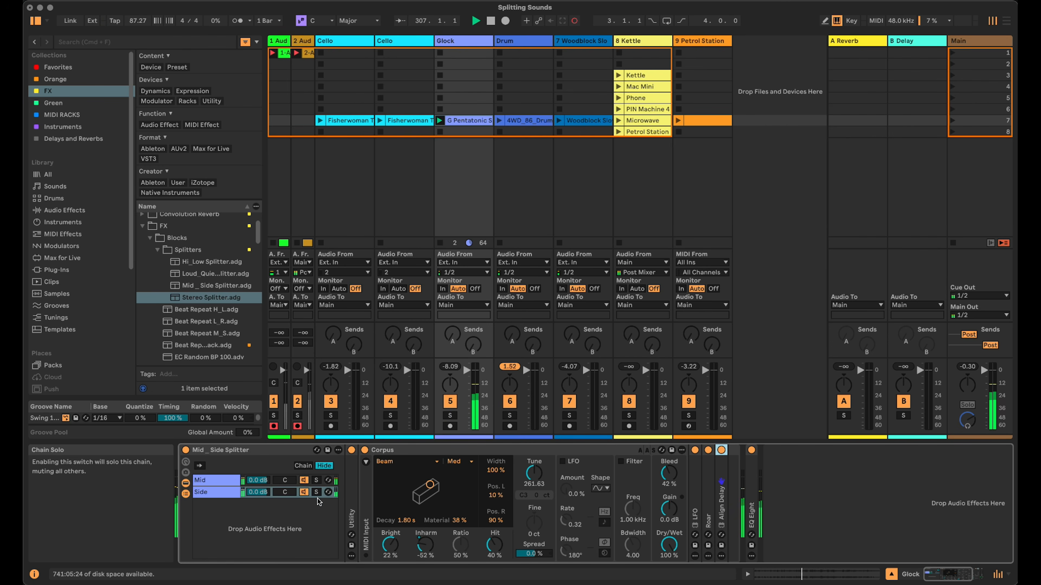
Step: Lower the Mid chain's volume to -6.6 dB and stop the Glock track's clip
left_click_drag(257, 480, 257, 490)
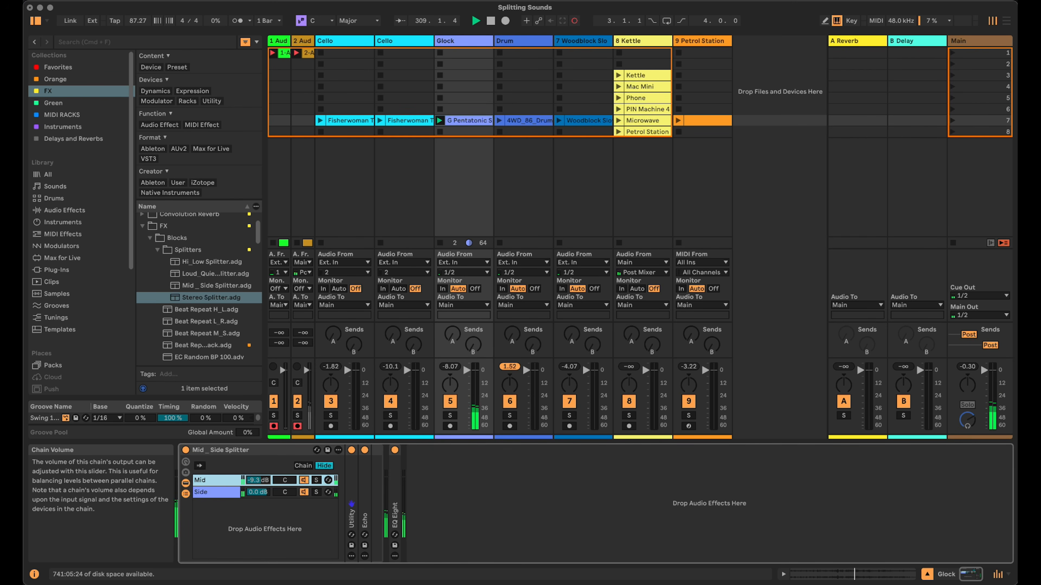
left_click_drag(258, 480, 257, 479)
left_click(439, 131)
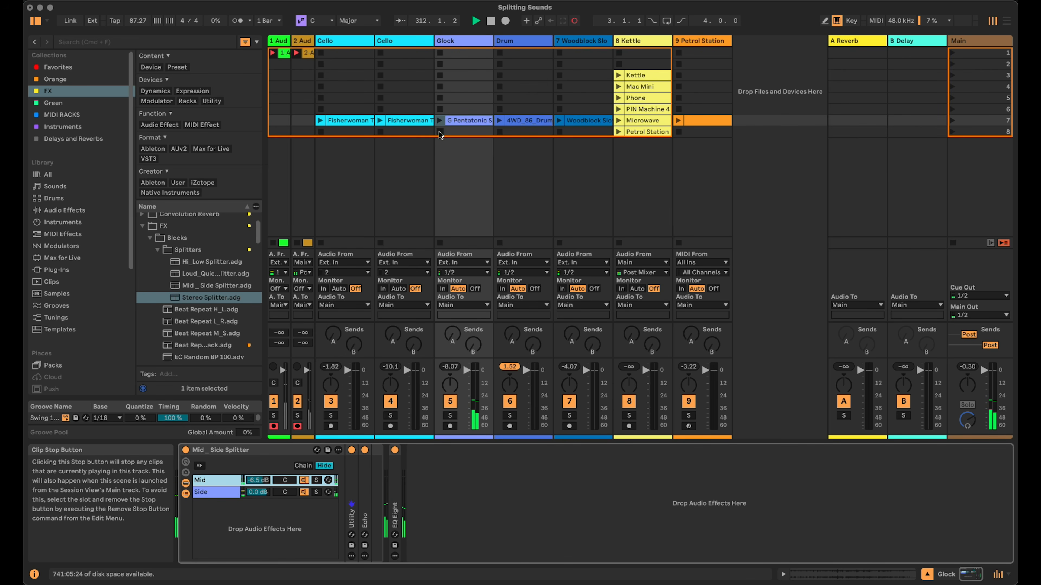
Step: Play the Drum track's clip through the active Stereo Splitter and display its Left chain
left_click(535, 44)
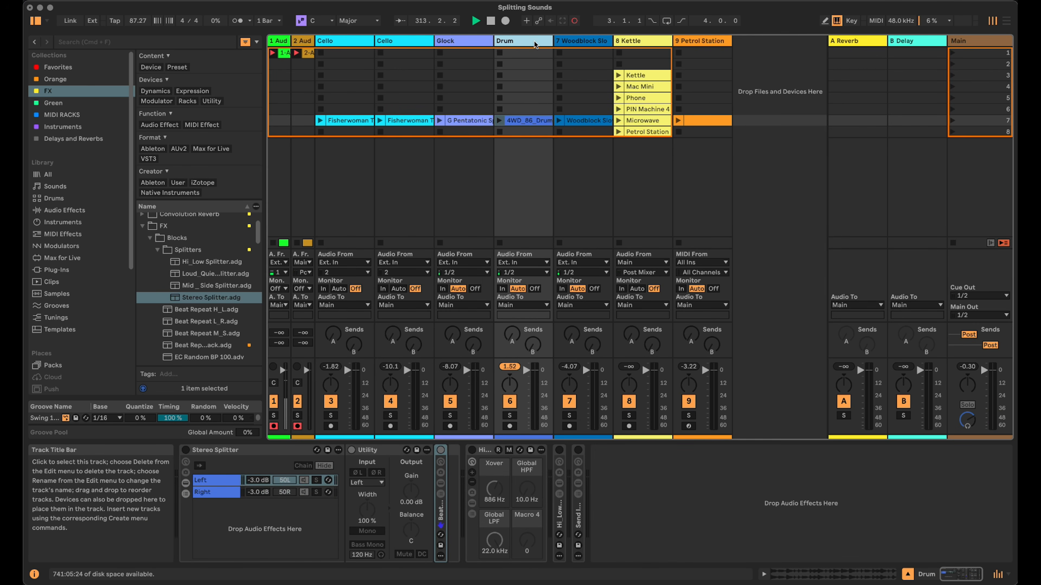
left_click(499, 120)
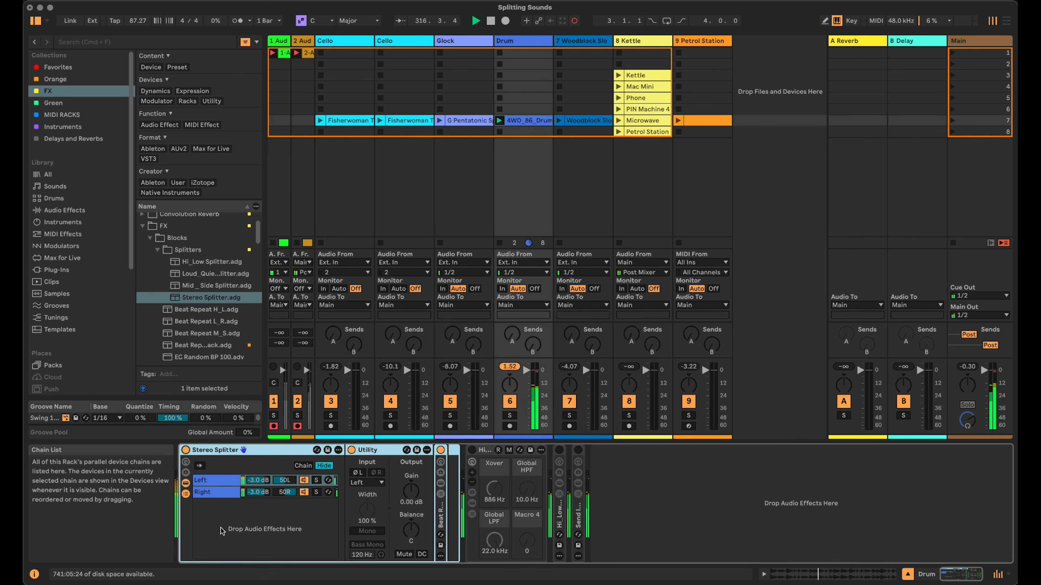
left_click(208, 479)
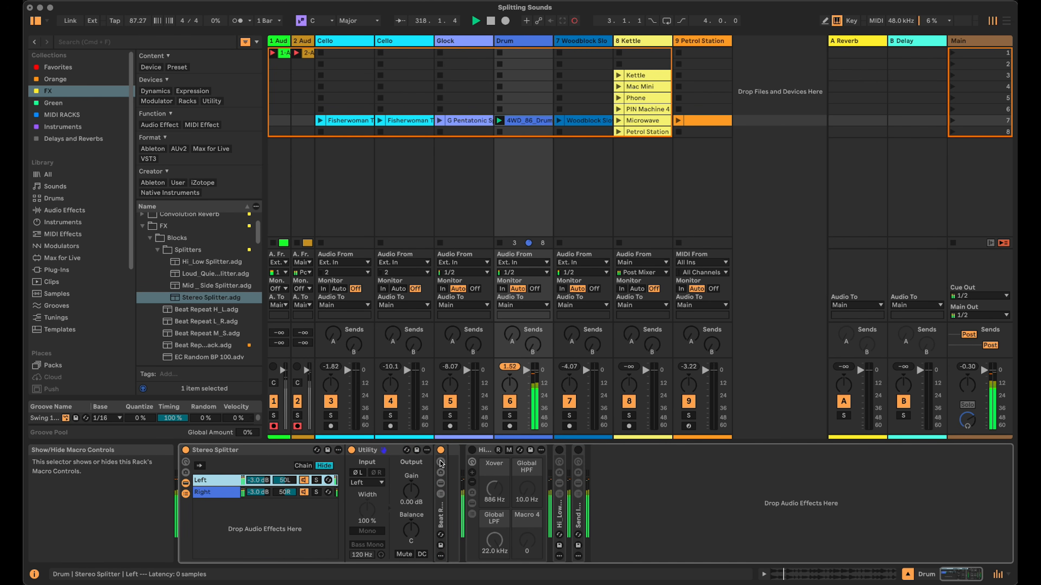
Step: Unfold the Left chain's Beat Repeat rack, show its devices and set the Chance macro to 81.9%
double_click(440, 509)
left_click(440, 504)
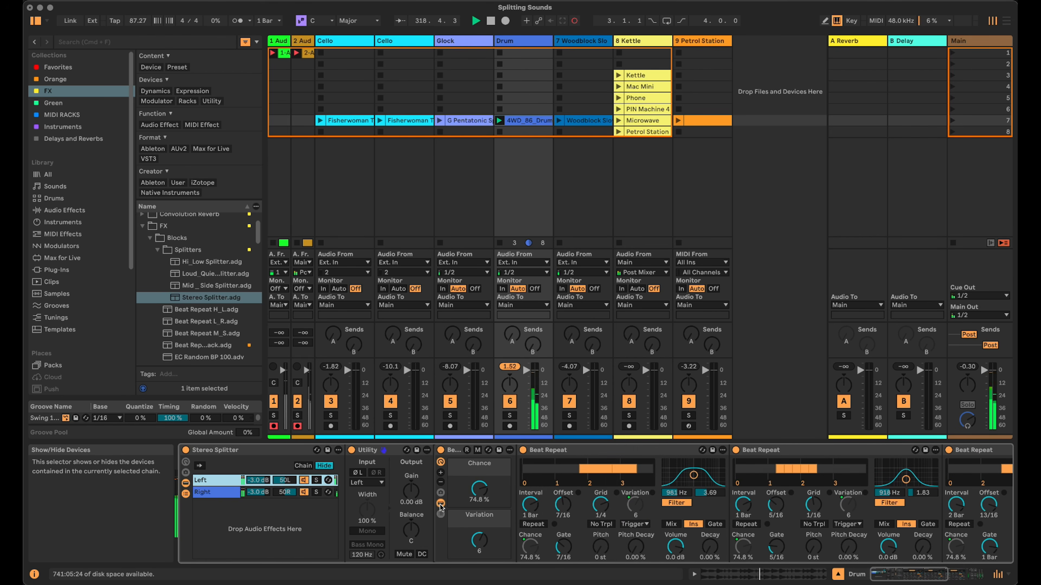
scroll(592, 521, "right", 5)
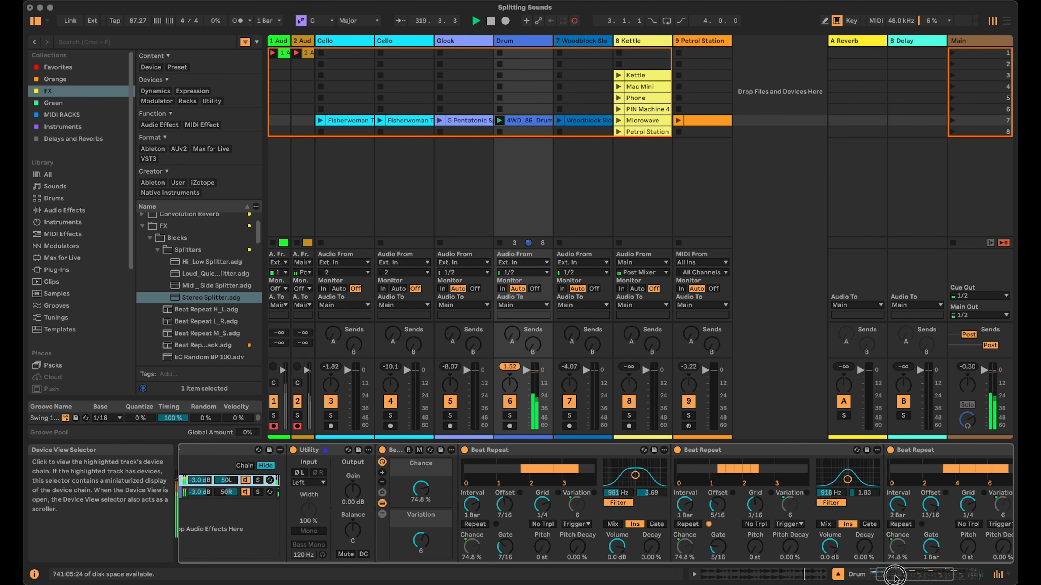
left_click_drag(413, 490, 413, 483)
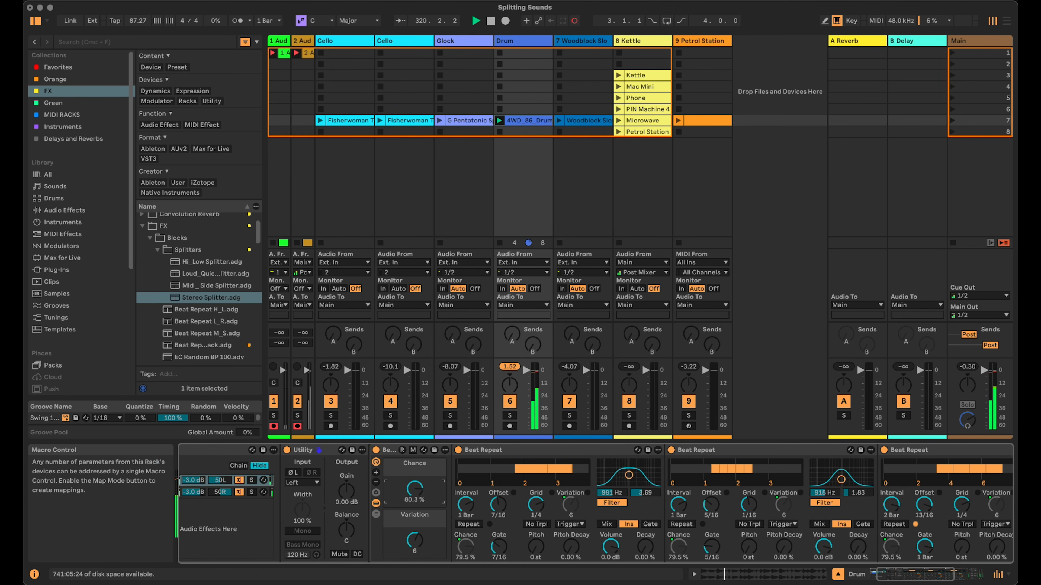
left_click(390, 450)
left_click(390, 450)
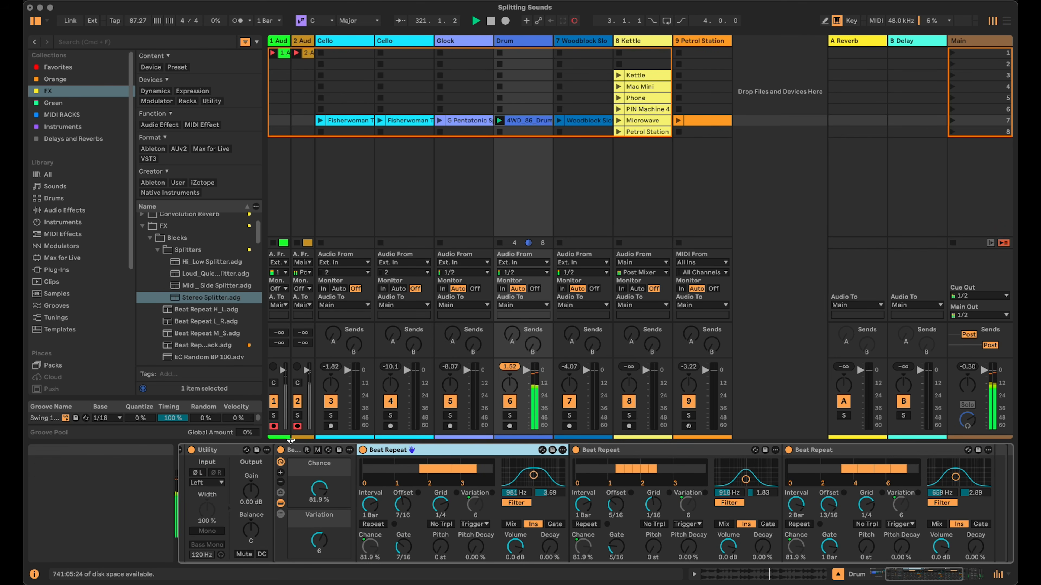
Step: View the Right chain's Beat Repeat rack, then fold and deactivate the Stereo Splitter
left_click(295, 451)
scroll(508, 484, "left", 10)
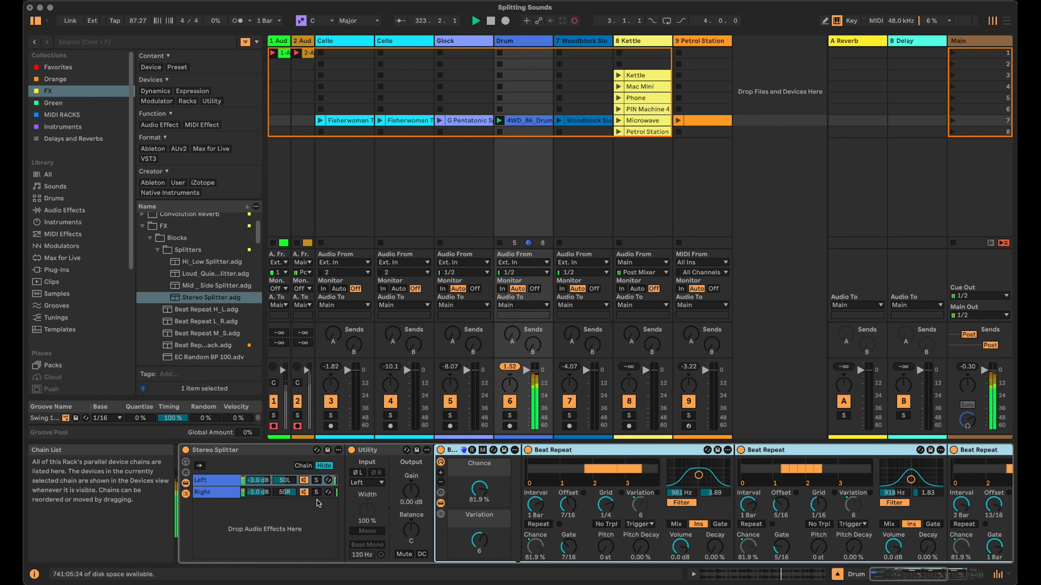
left_click(219, 494)
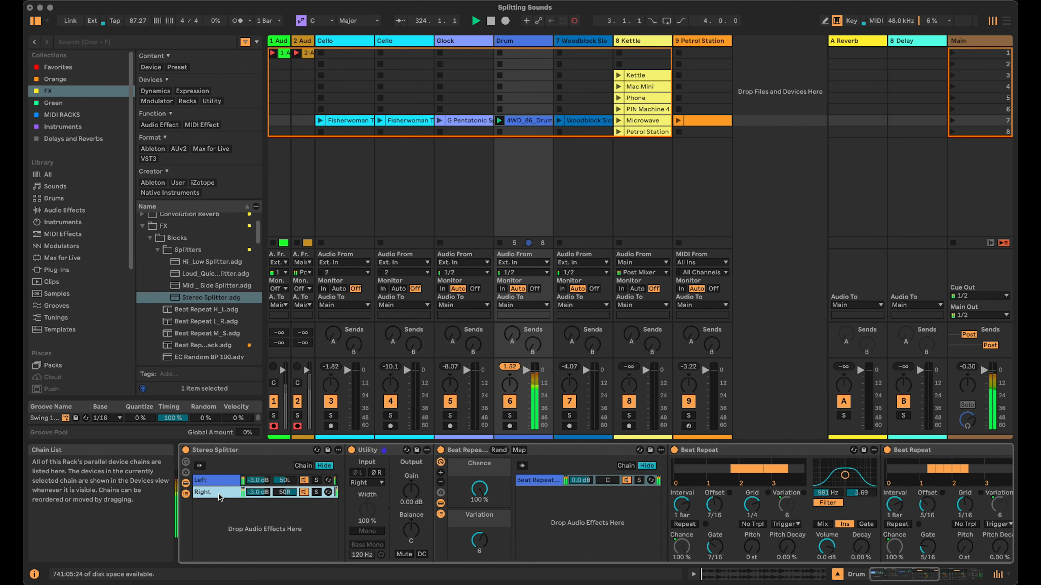
double_click(217, 450)
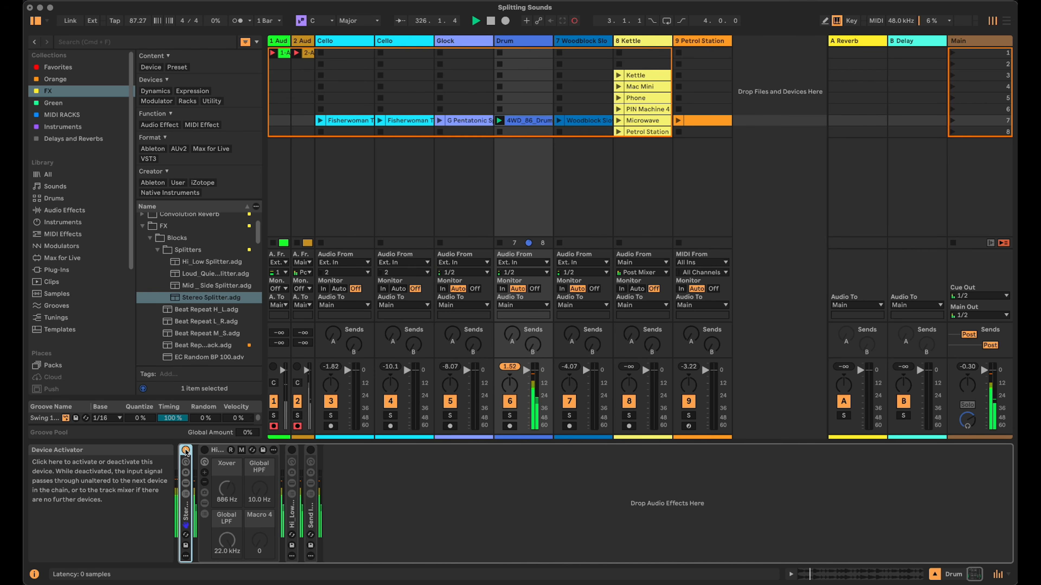
Step: Activate the first Hi_Low Splitter, expand its chain and set the Xover macro to 2.20 kHz, folding the rack when done
left_click(205, 450)
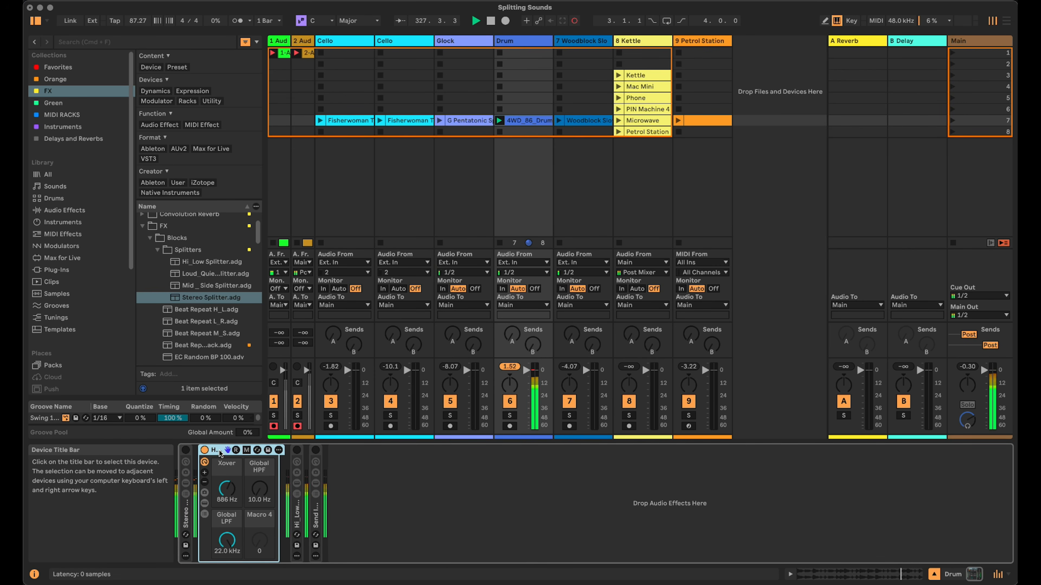
left_click(204, 504)
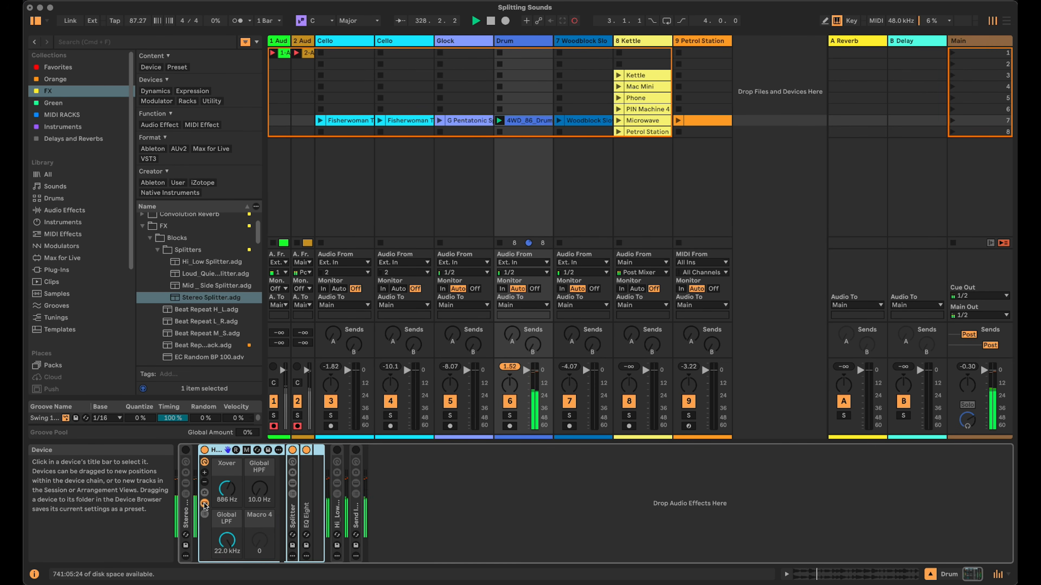
left_click(204, 515)
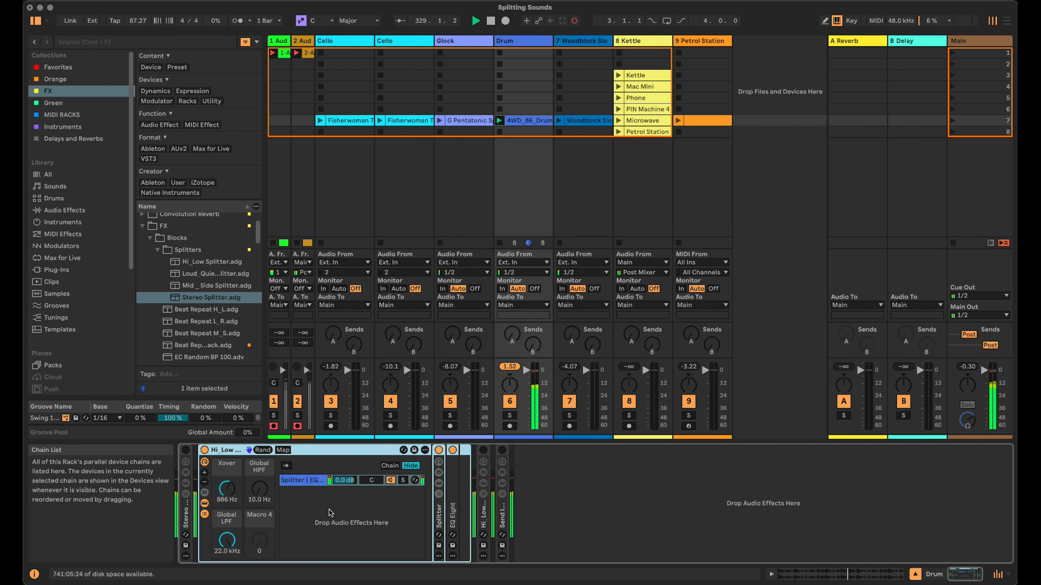
left_click(294, 479)
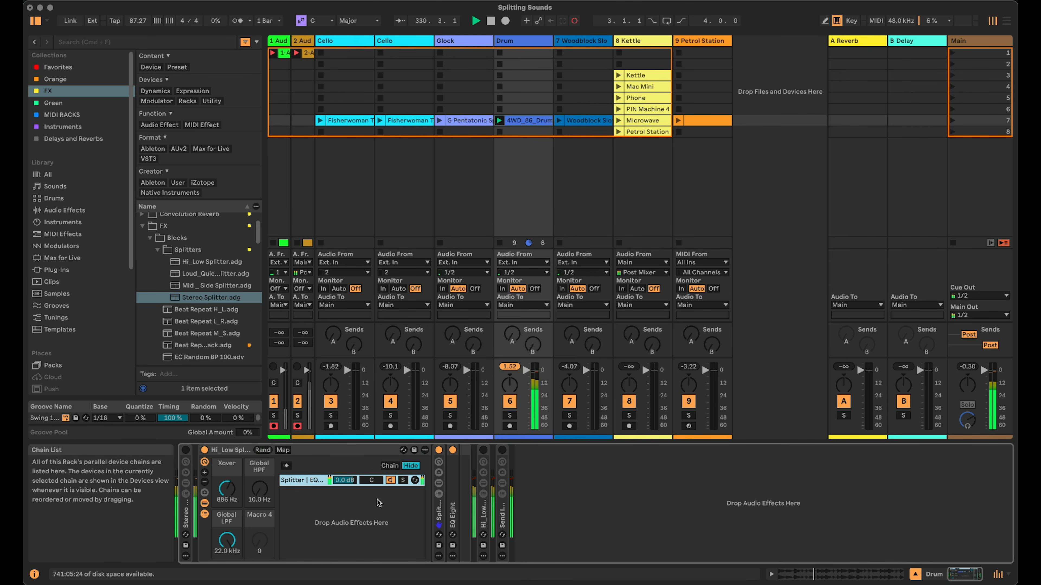
left_click_drag(227, 489, 227, 513)
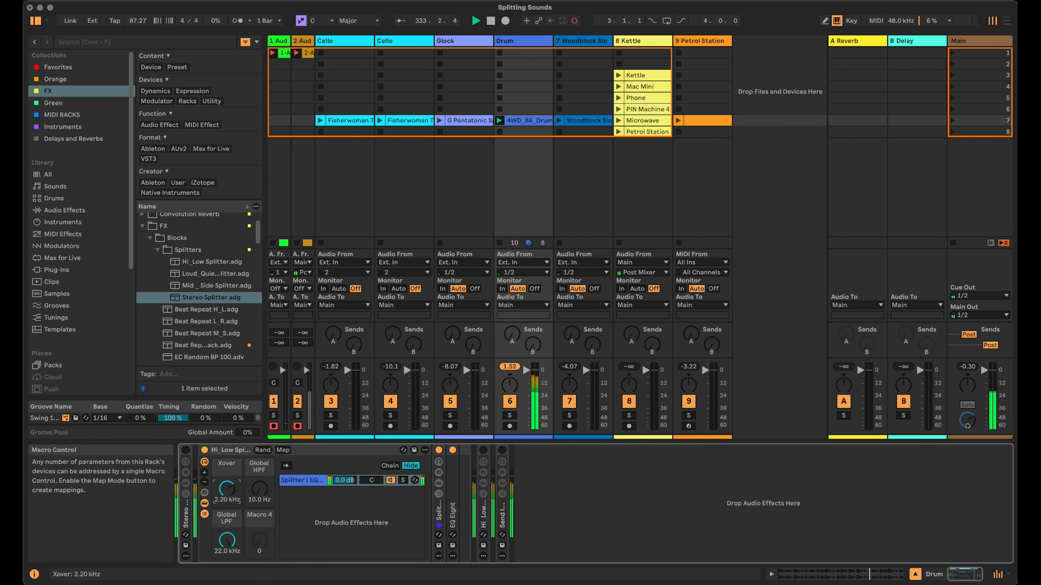
double_click(228, 451)
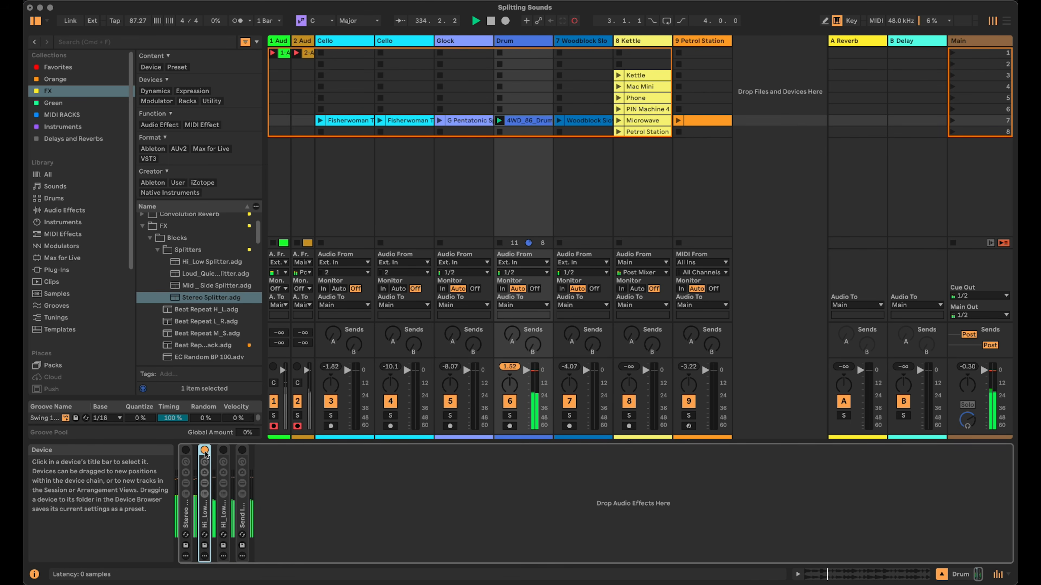
Step: Expand the second Hi_Low Splitter and its nested Splitter, and display the LOW chain's devices
left_click(224, 494)
left_click(223, 483)
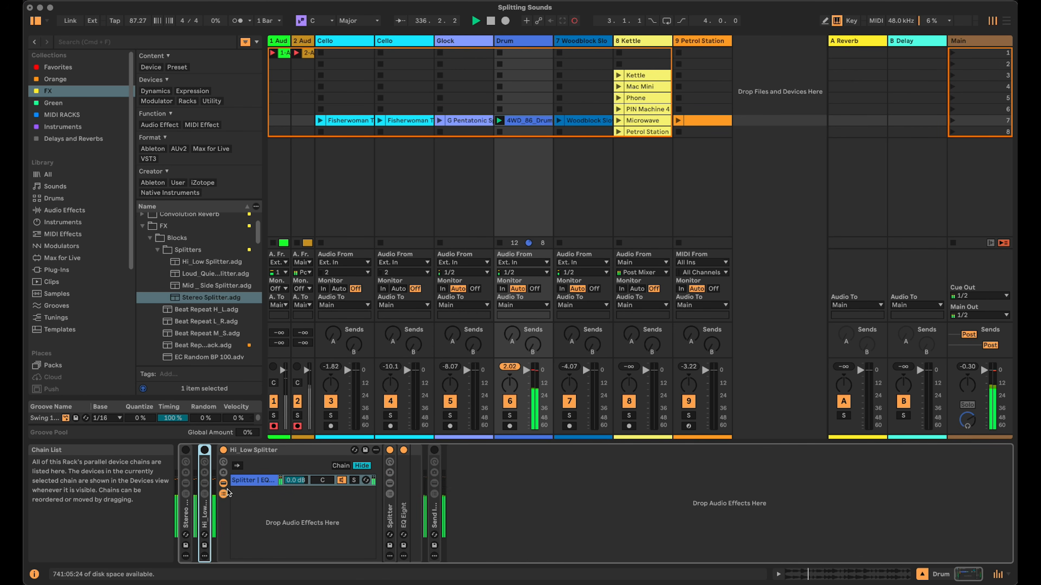
left_click(390, 493)
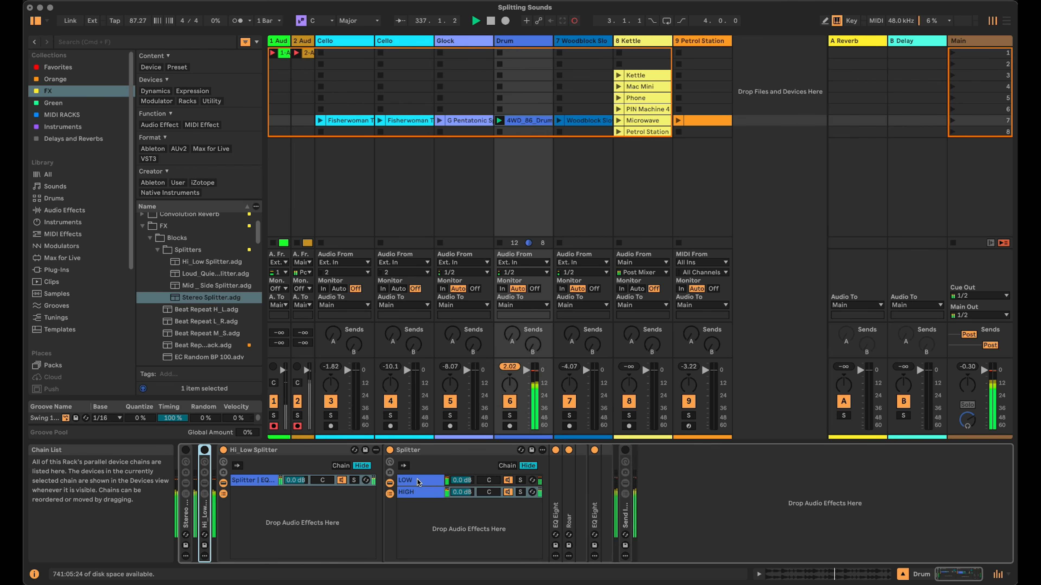
left_click(389, 483)
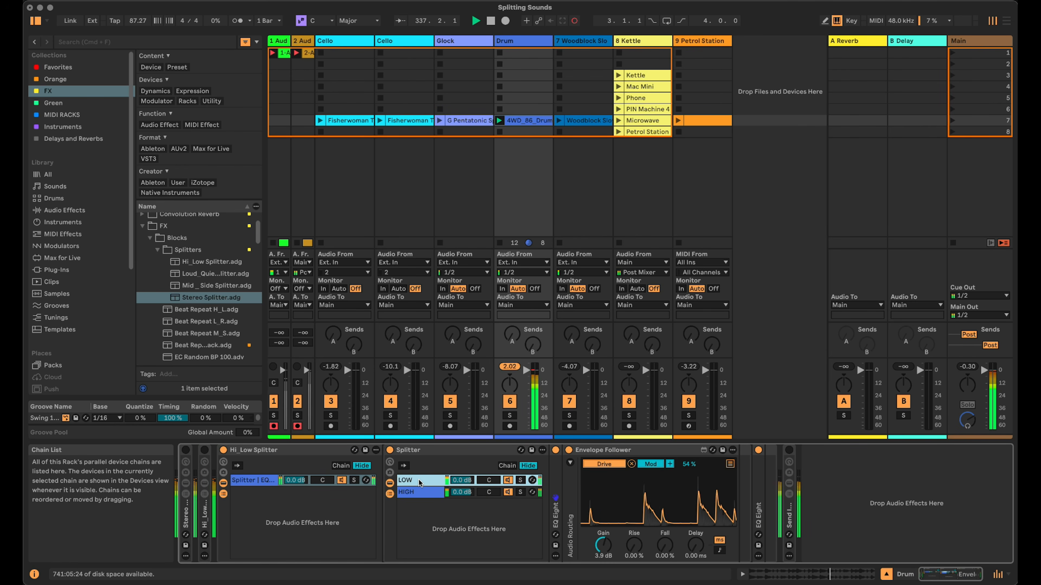
Step: Fold the LOW chain's Envelope Follower and examine the Roar settings in the HIGH chain
double_click(604, 451)
left_click(423, 494)
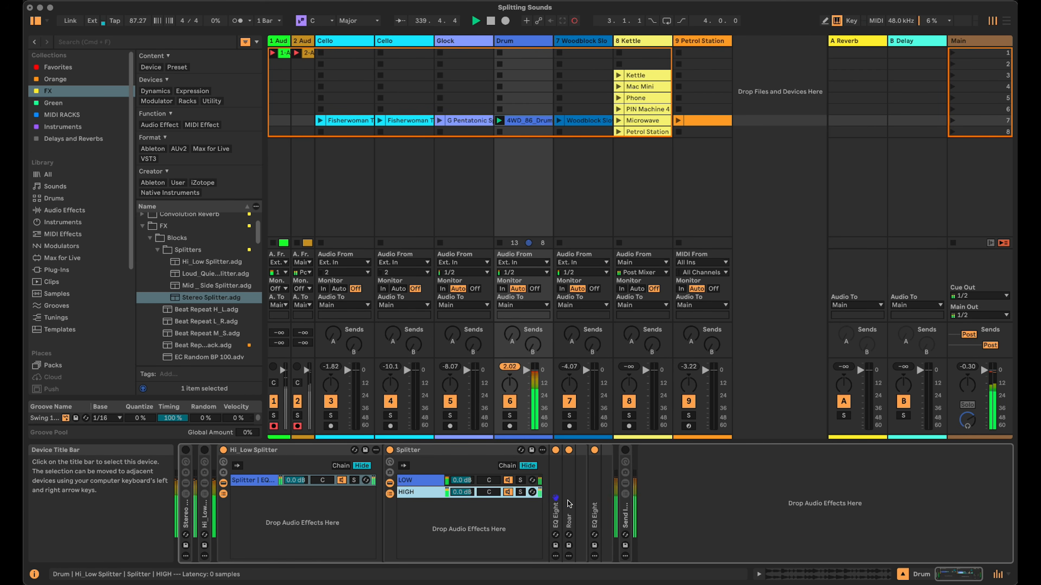
double_click(569, 450)
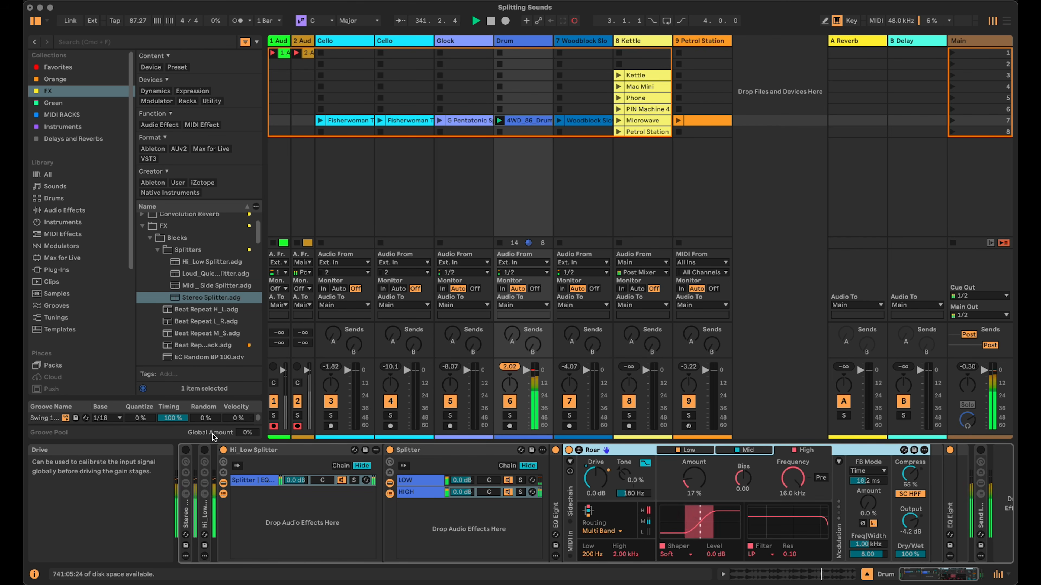
Step: Compare the second Hi_Low Splitter bypassed and active, leaving it deactivated with Roar and the rack folded
left_click(223, 450)
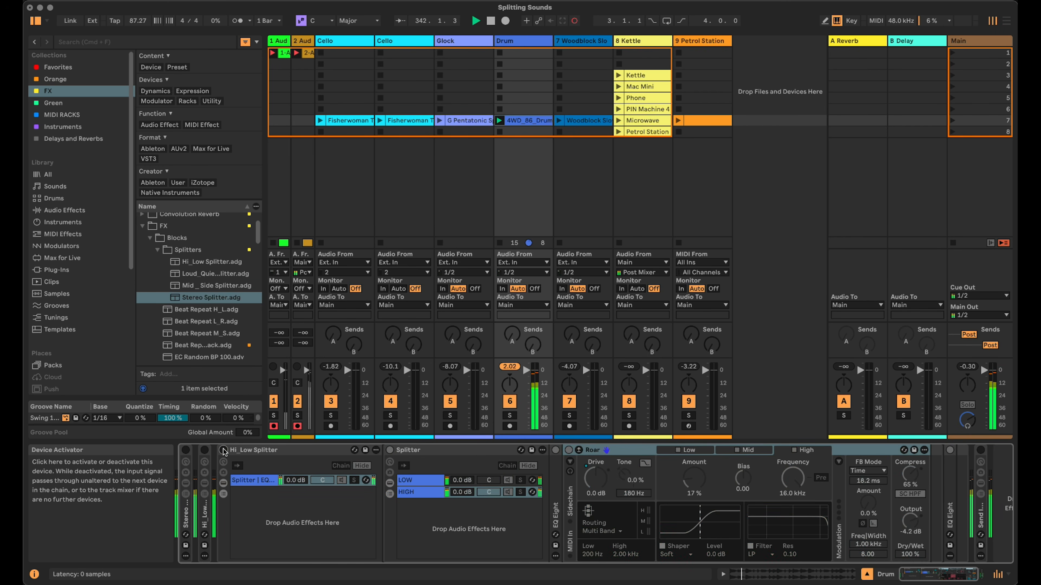
left_click(223, 450)
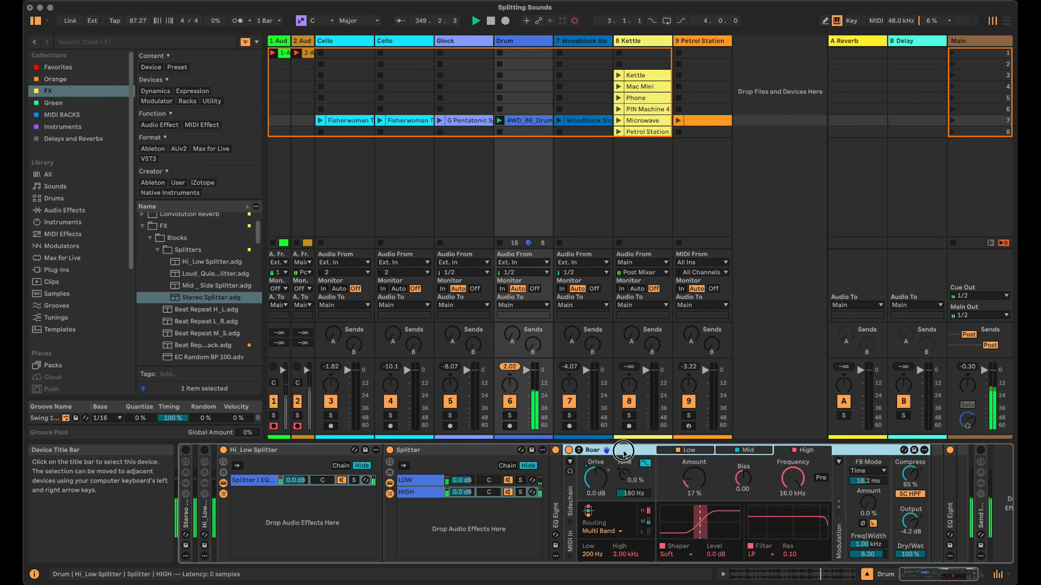
double_click(615, 449)
left_click(223, 450)
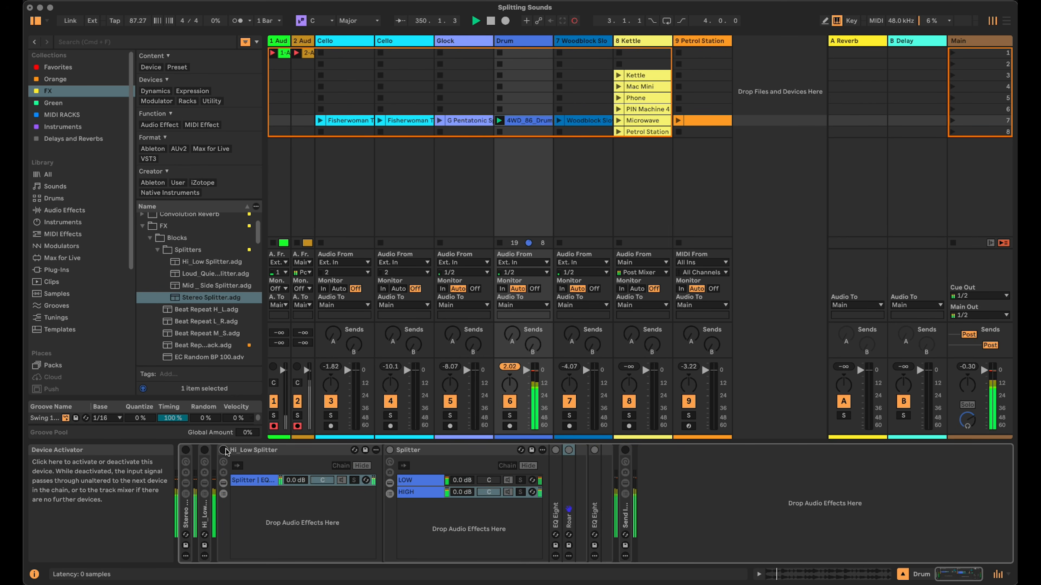
double_click(244, 450)
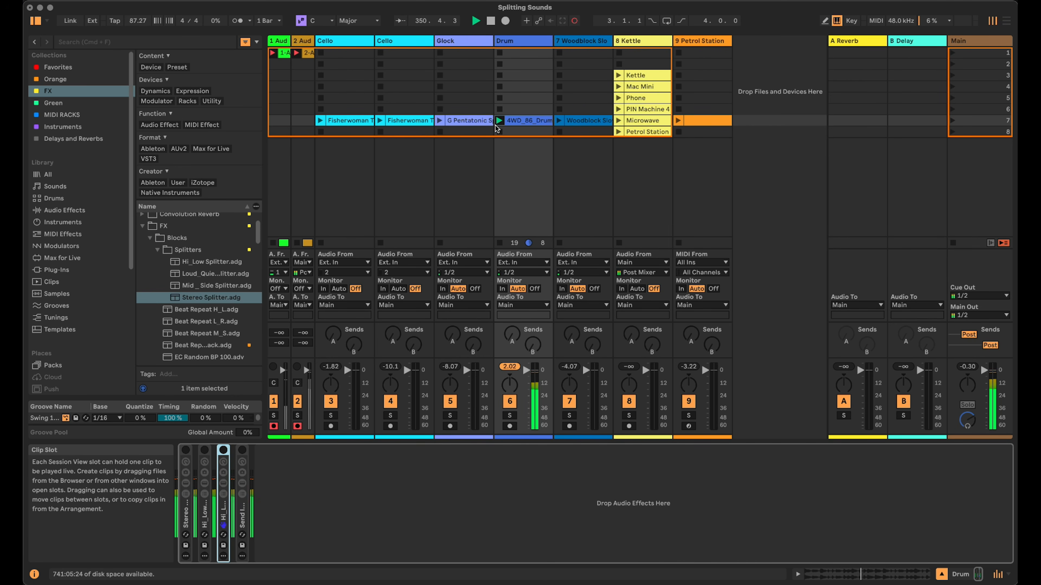
Step: Launch the Woodblock track's clip and inspect the Loud and Quiet chains of the Loud_Quiet Splitter
left_click(586, 41)
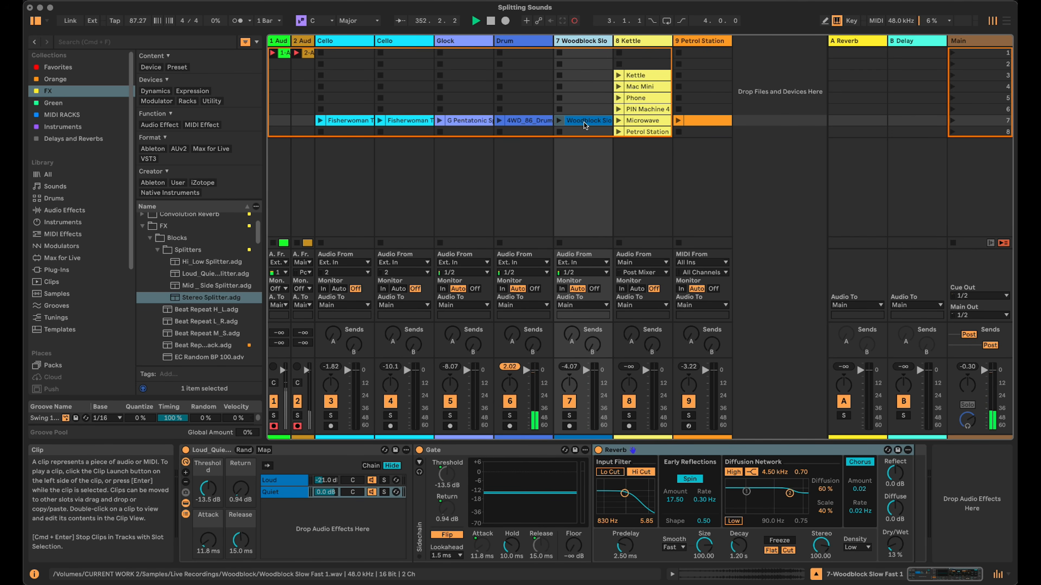
left_click(560, 120)
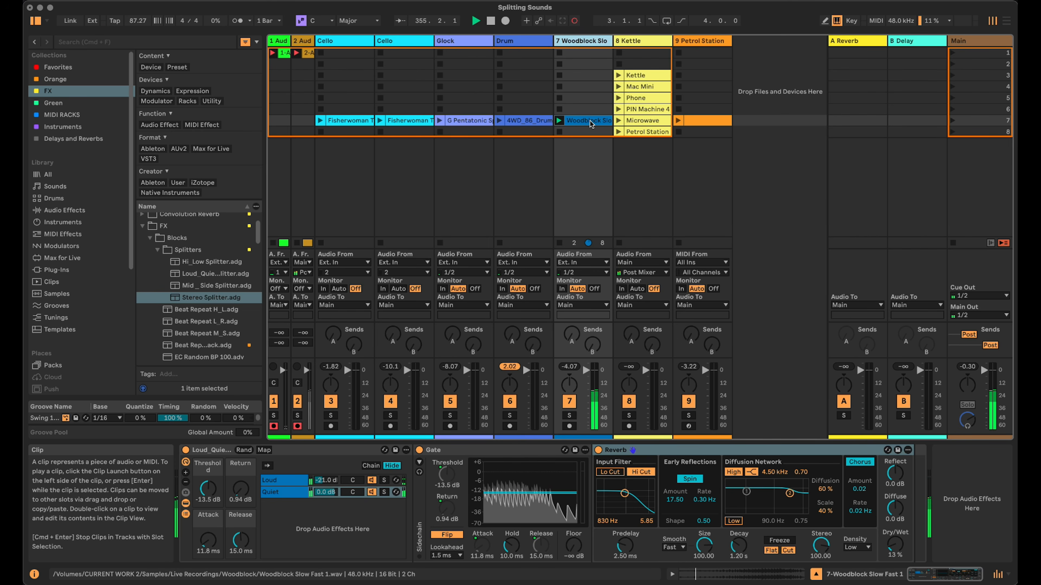
left_click(290, 484)
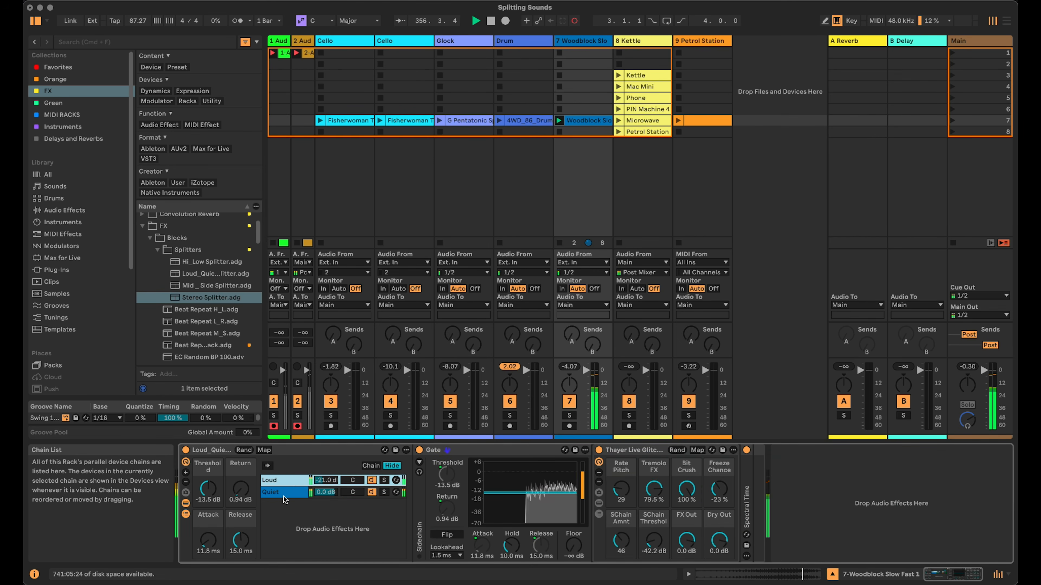
left_click(284, 493)
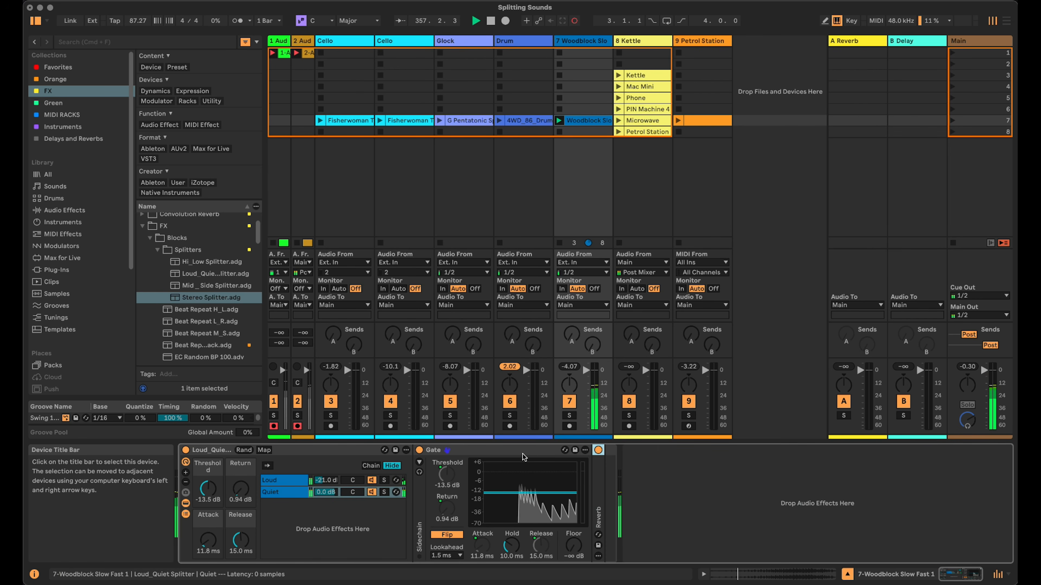
Step: Solo the Loud chain, fold its Gate and deactivate Spectral Time to hear the glitch rack alone
left_click(289, 486)
left_click(384, 481)
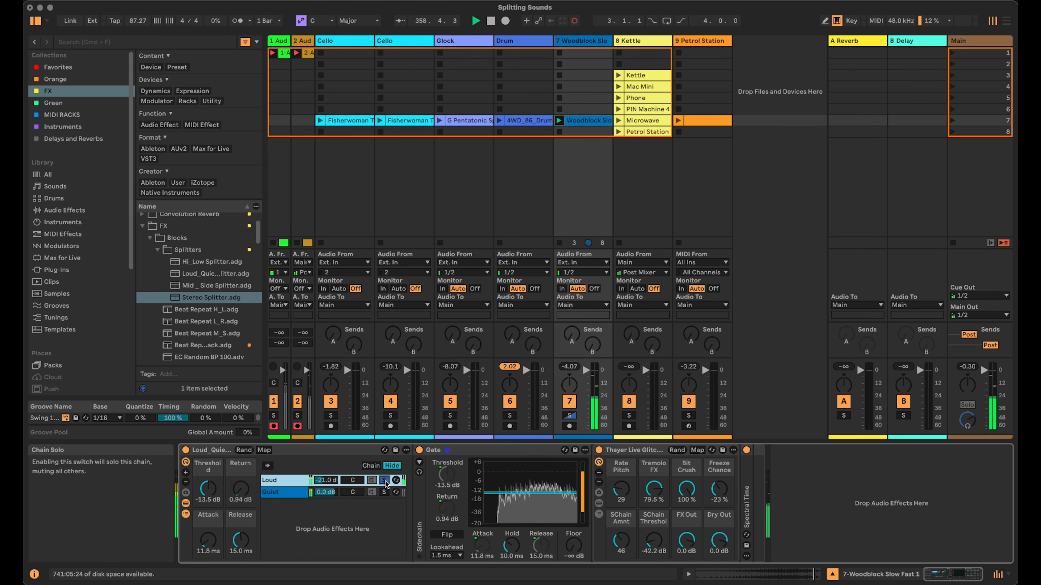
double_click(491, 451)
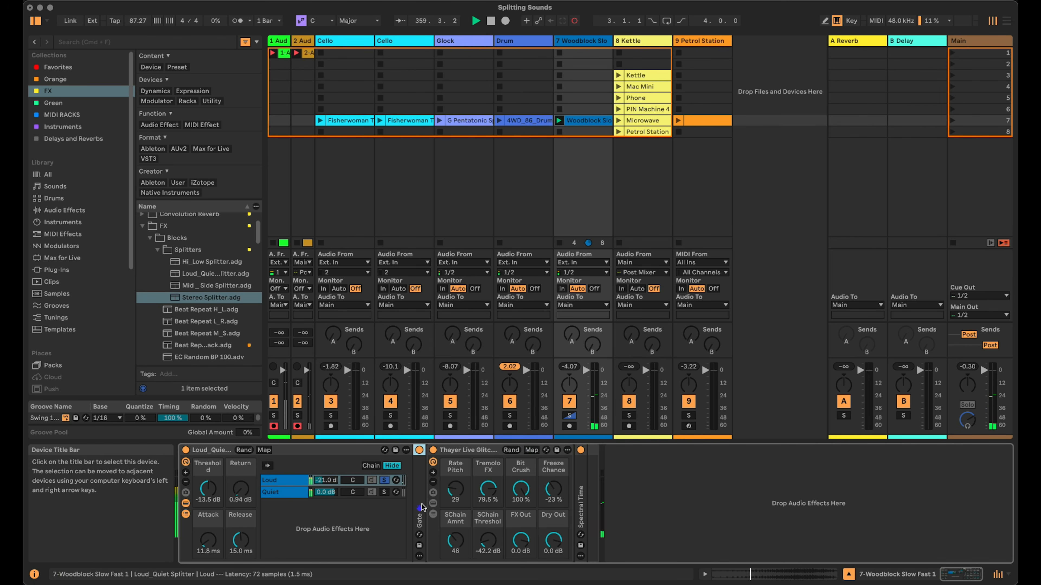
left_click(468, 451)
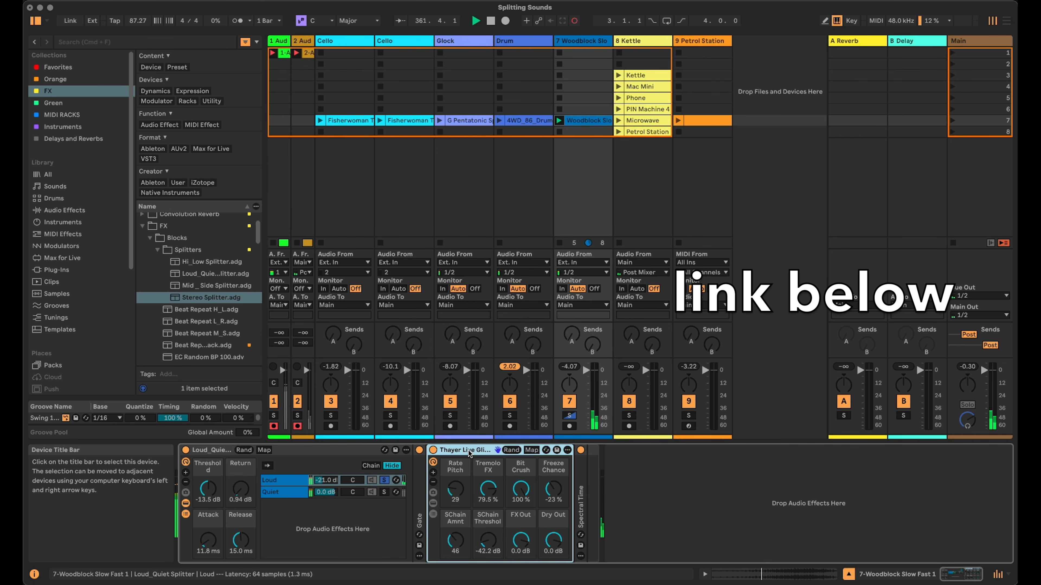
left_click(581, 449)
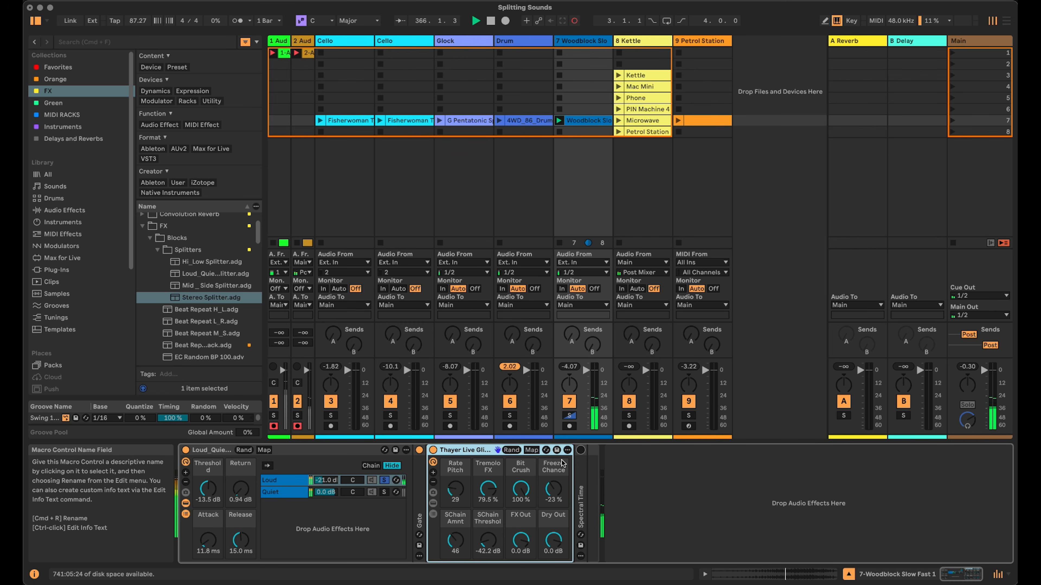
Step: Reactivate Spectral Time in the Woodblock track's Loud chain, examine its Freezer settings and fold it
double_click(582, 472)
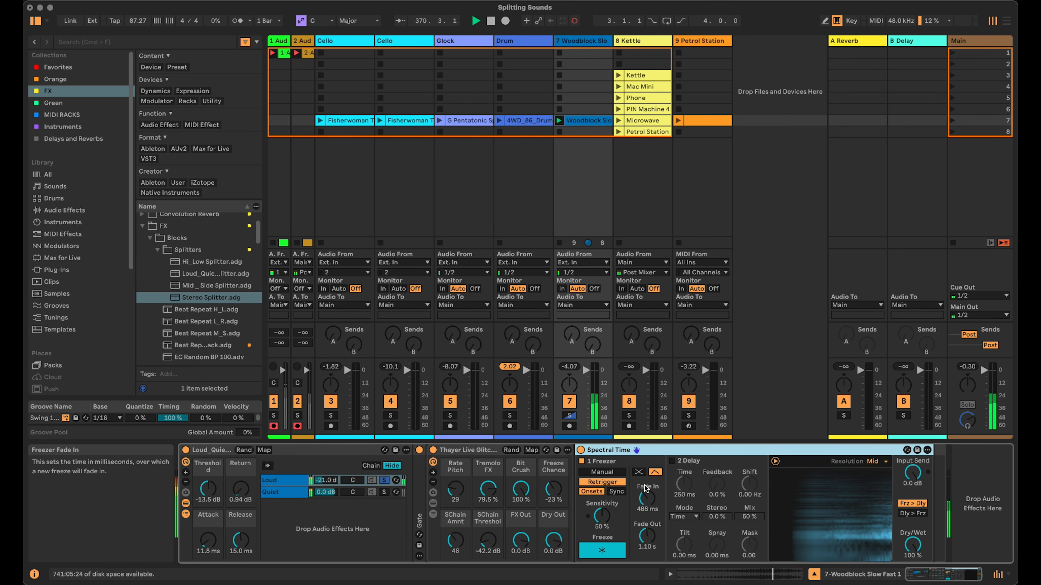
double_click(611, 451)
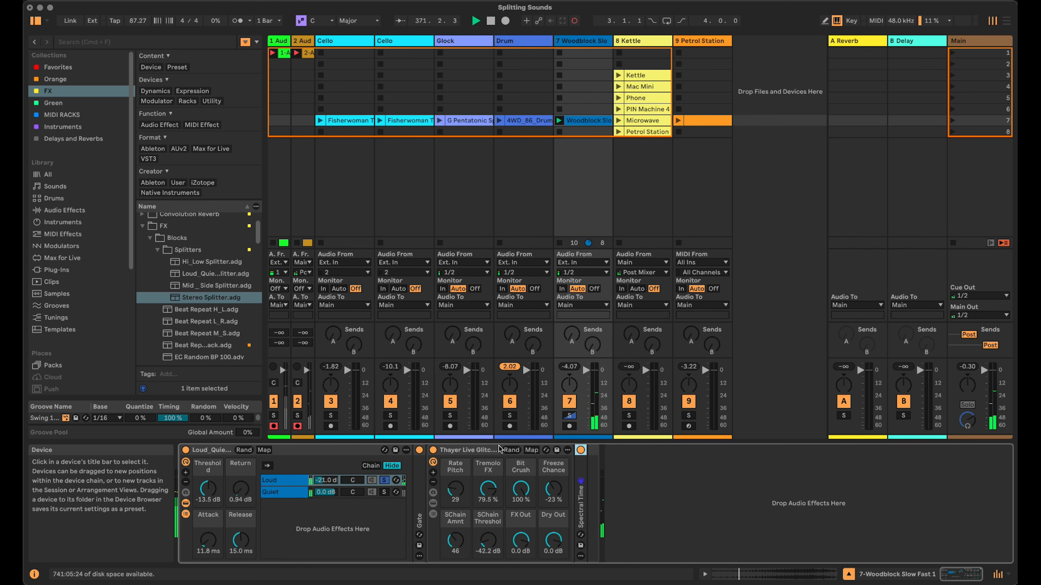
Step: Add a Reverb after Spectral Time in the Loud chain and fold it, with the chain no longer soloed
left_click(98, 210)
scroll(191, 246, "down", 8)
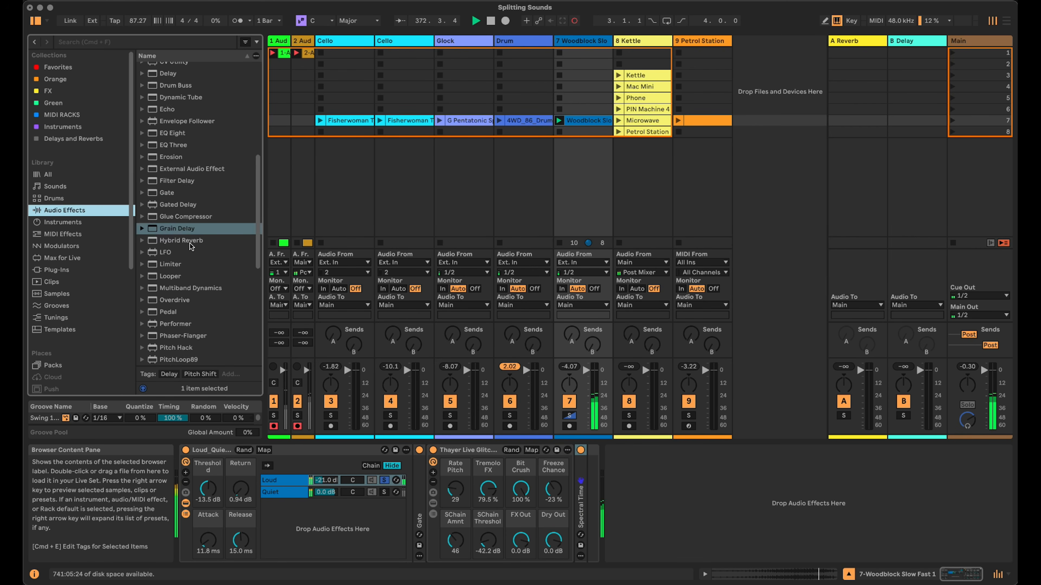
left_click_drag(163, 307, 587, 480)
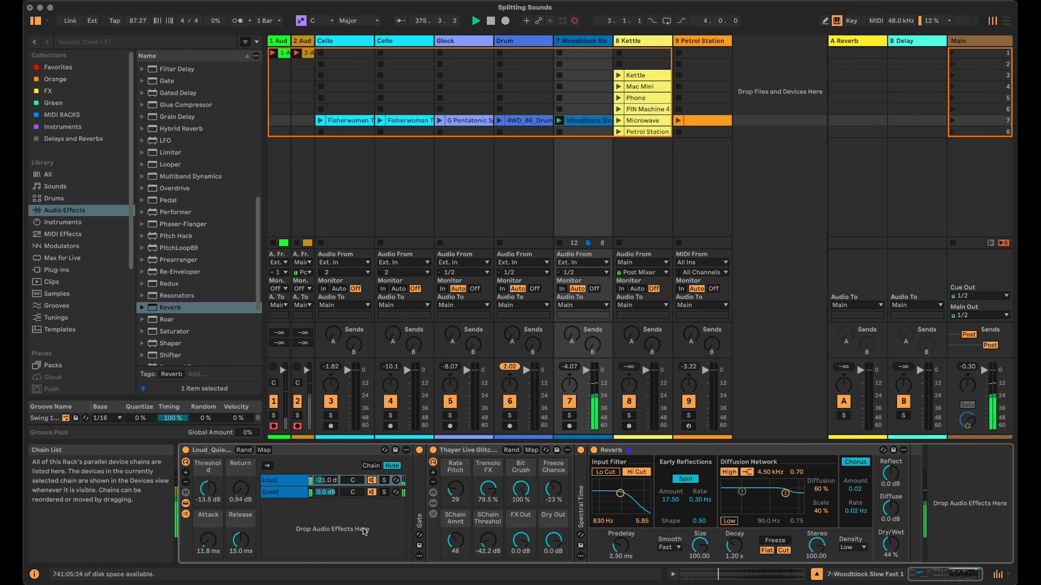
double_click(639, 451)
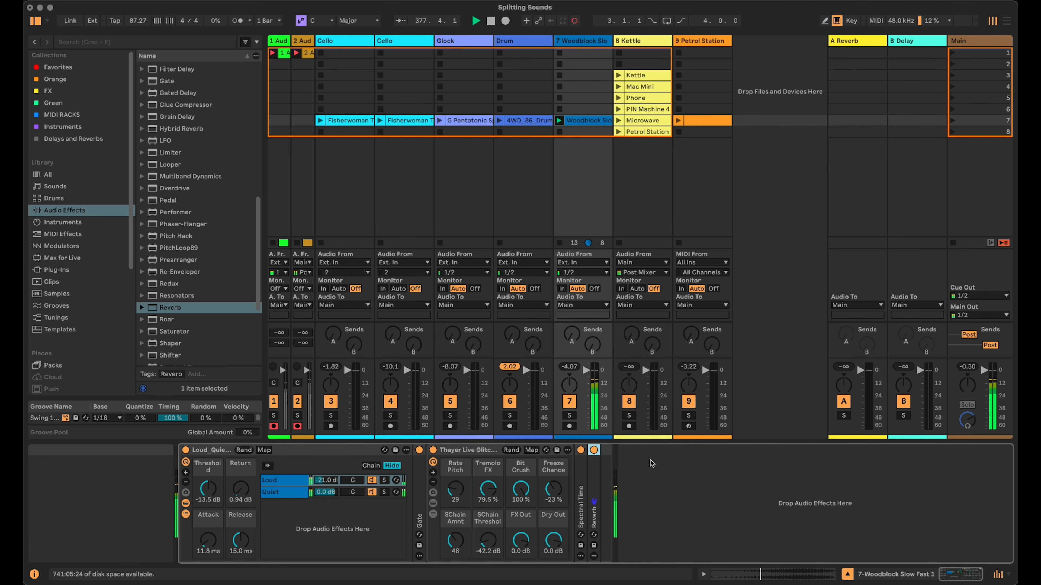
Step: Switch playback from the Woodblock clip to the Petrol Station track's clip, with that track's Loud_Quiet Splitter deactivated
left_click(561, 132)
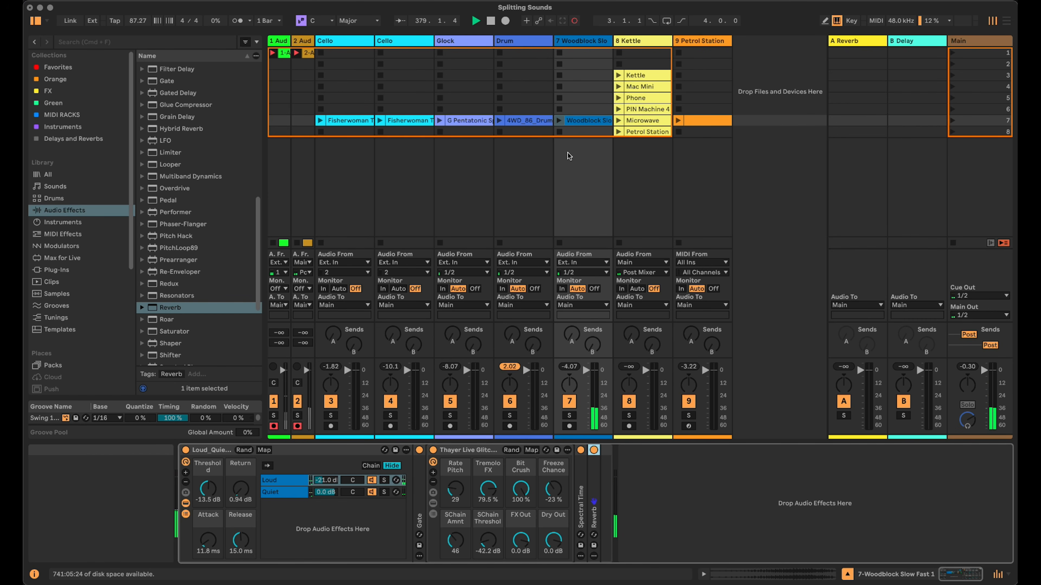
left_click(678, 120)
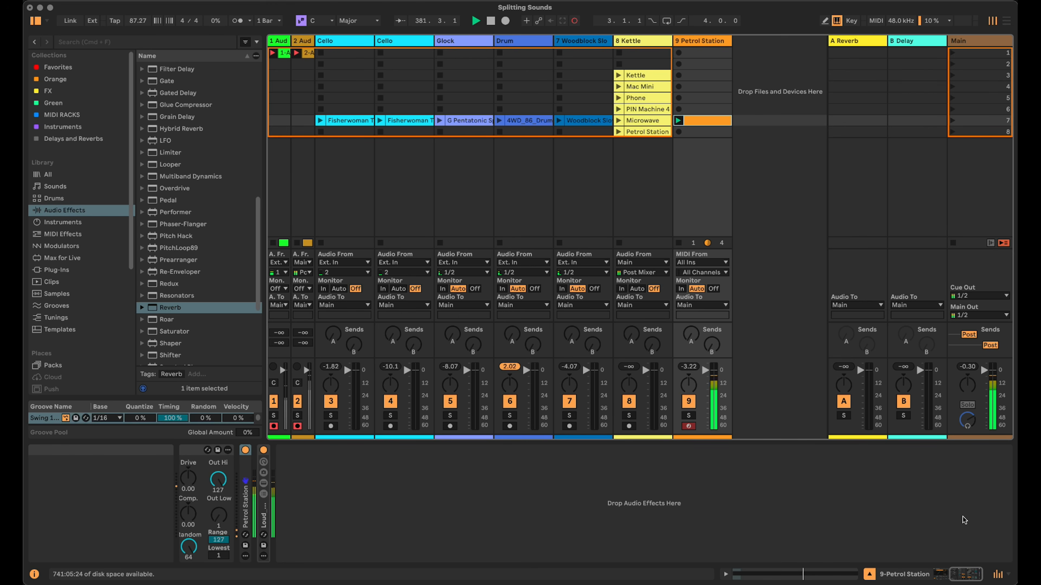
left_click_drag(966, 574, 927, 571)
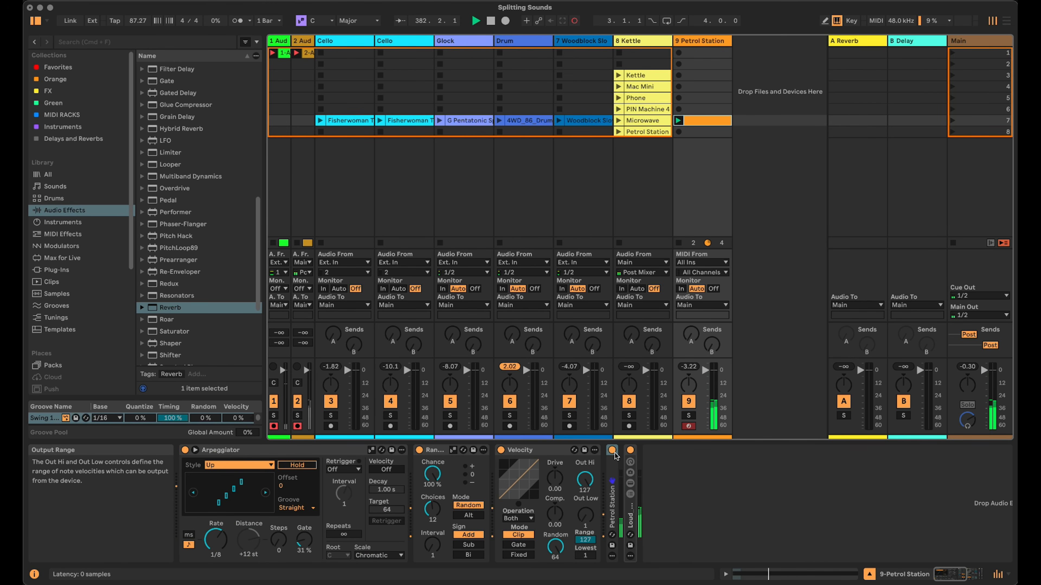
left_click(630, 450)
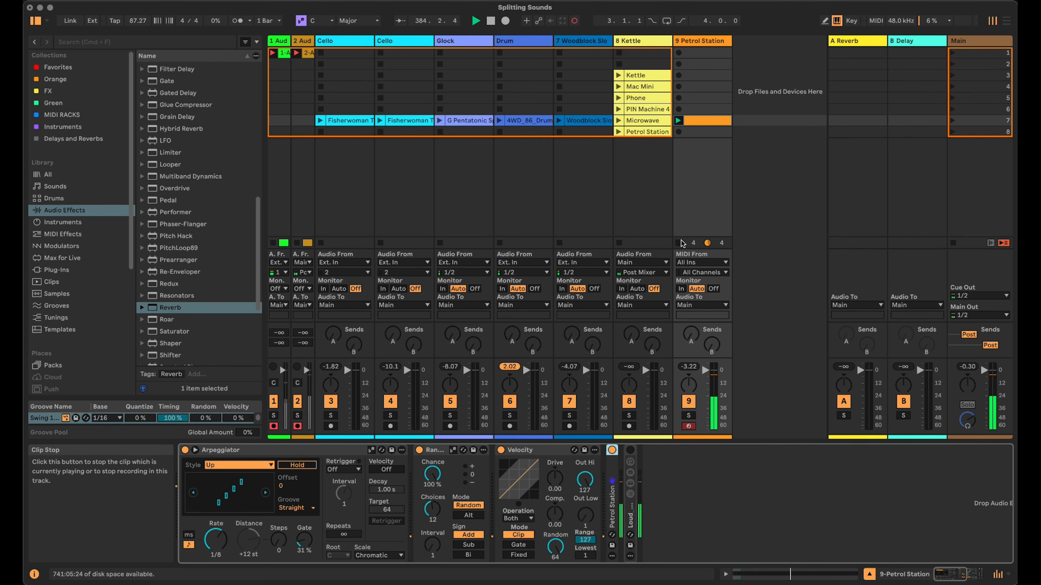
Step: Stop the Petrol Station track and audition the Kettle track's raw recordings, including Kettle, Mac Mini and Petrol Station
left_click(646, 76)
left_click(647, 42)
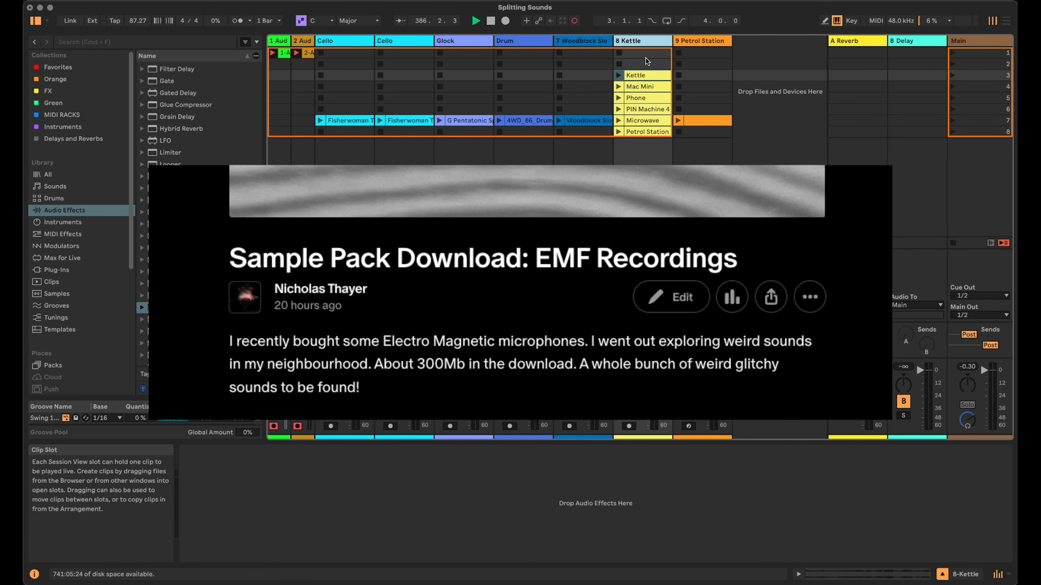
left_click(644, 75)
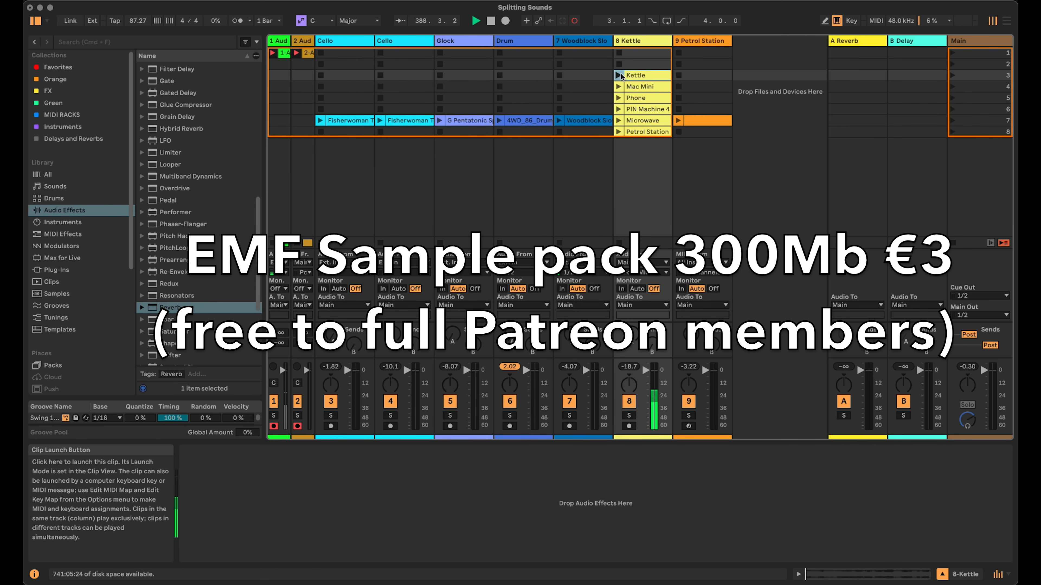
left_click(619, 75)
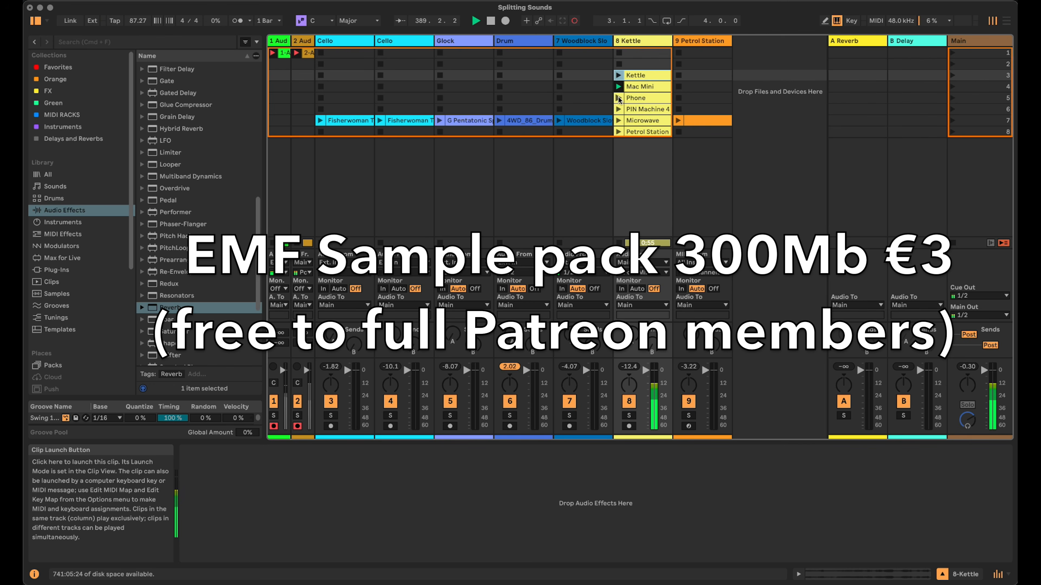
left_click(618, 130)
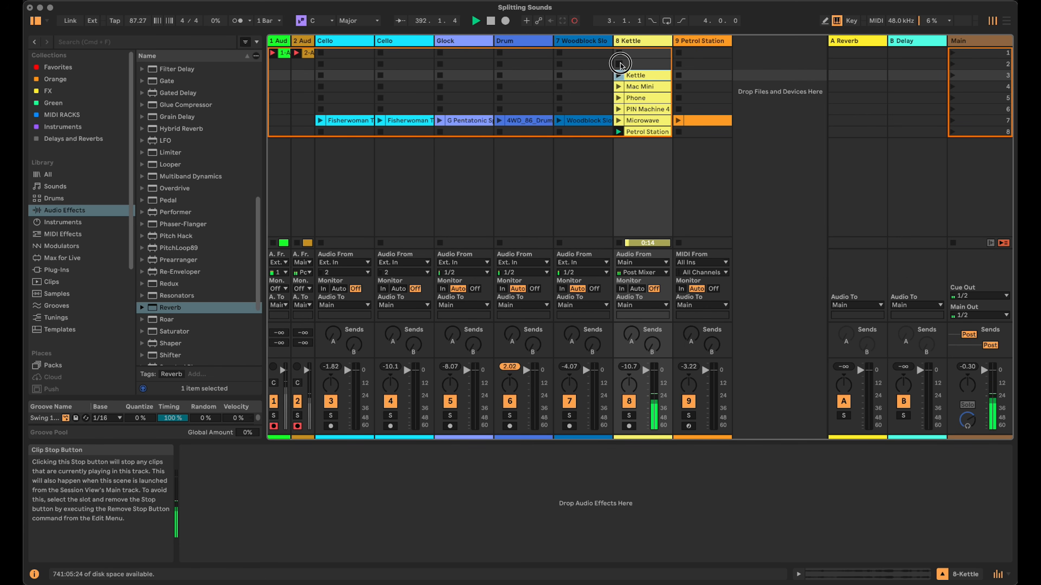
Step: Relaunch the Petrol Station track's clip, inspect its sliced Simpler, and fold the Simpler and Velocity devices
left_click(695, 40)
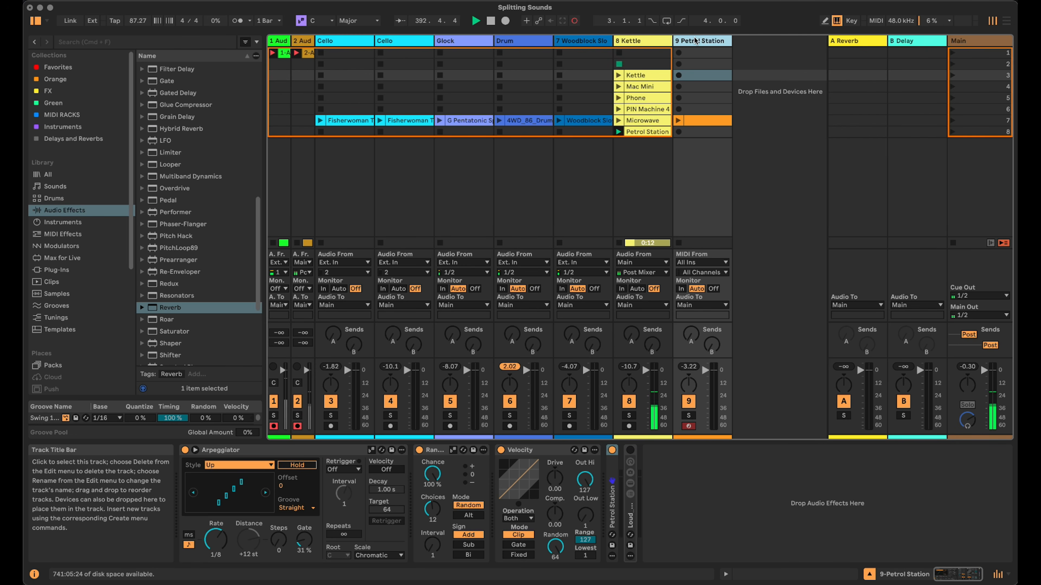
double_click(613, 523)
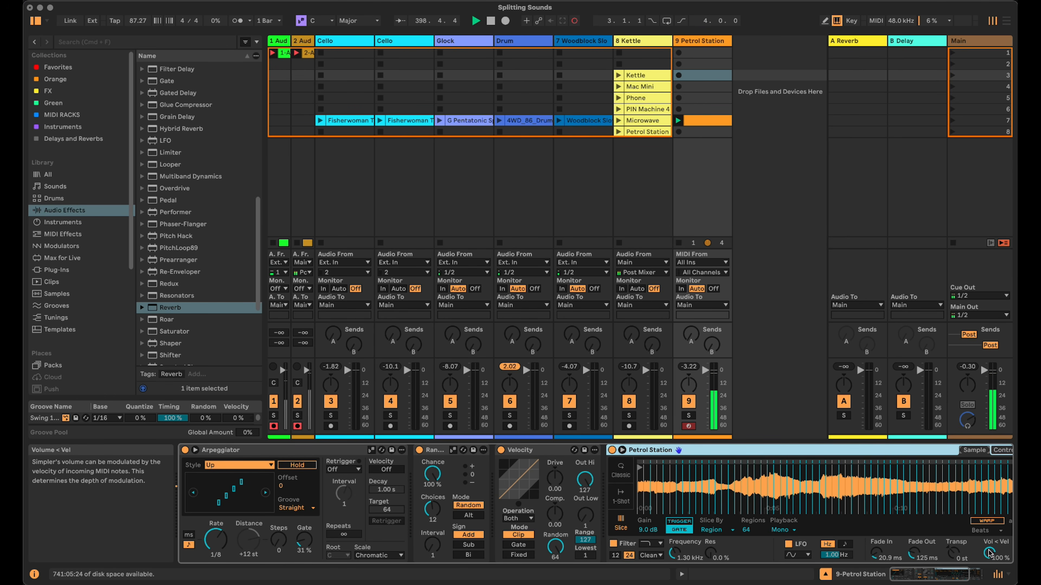
double_click(647, 449)
double_click(523, 451)
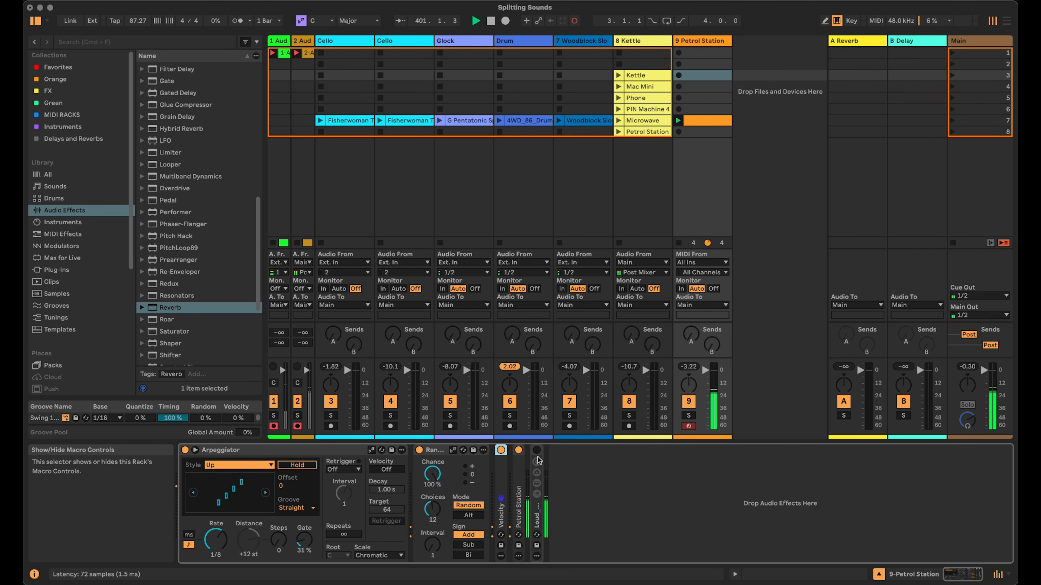
Step: Activate the Petrol Station track's Loud_Quiet Splitter, show its chain list and inspect the Quiet and Loud chains
left_click(538, 485)
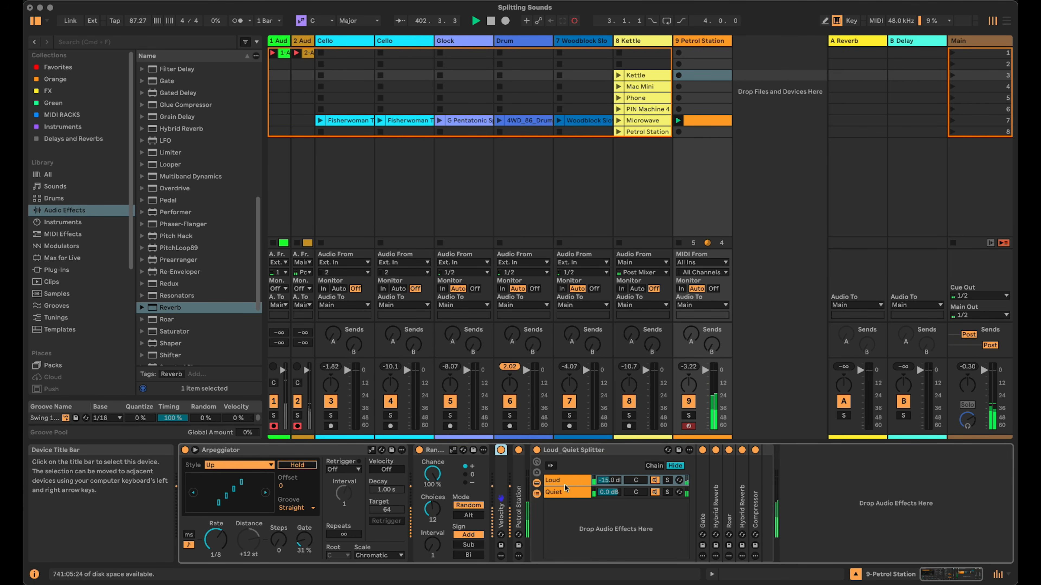
left_click(565, 492)
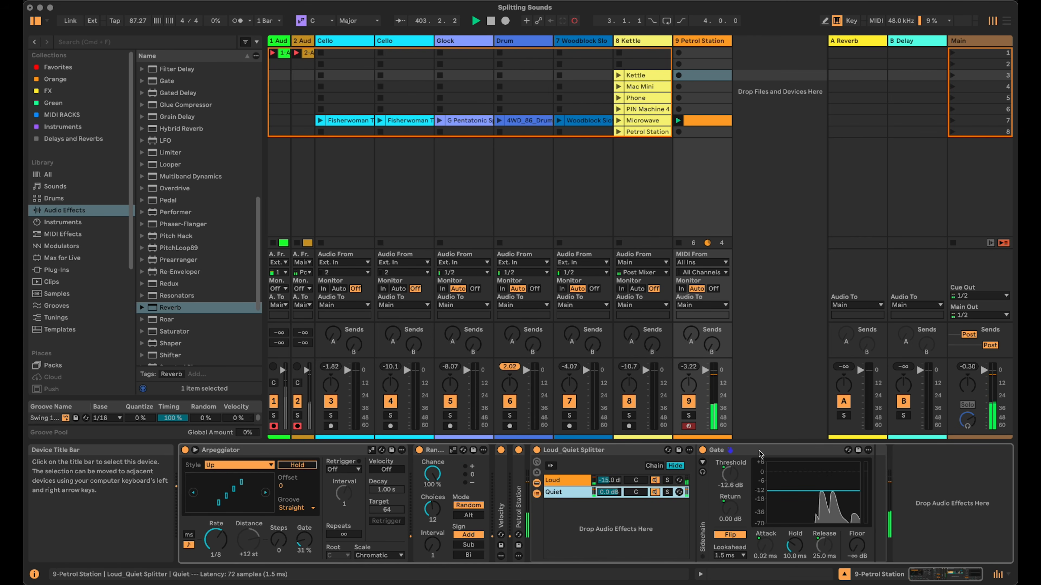
left_click(565, 481)
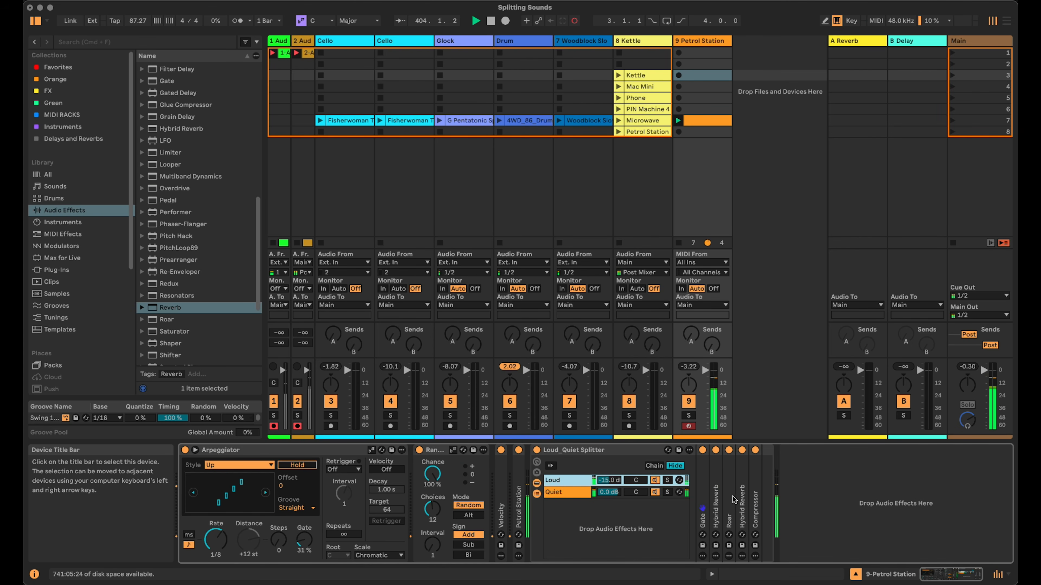
Step: Examine the two Hybrid Reverbs and Roar in the Loud chain, leaving the first Hybrid Reverb and Roar unfolded
double_click(716, 503)
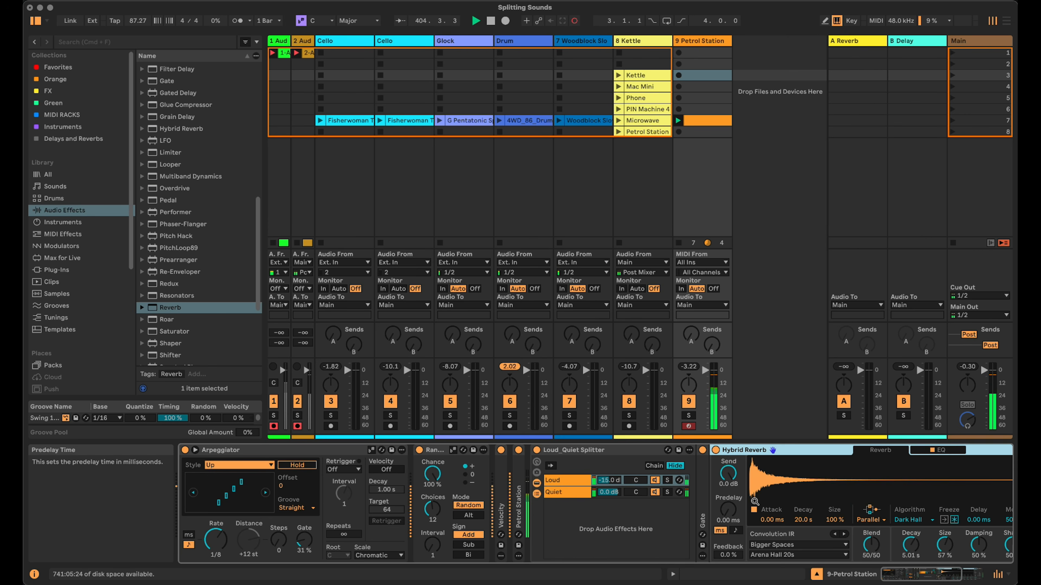
double_click(800, 451)
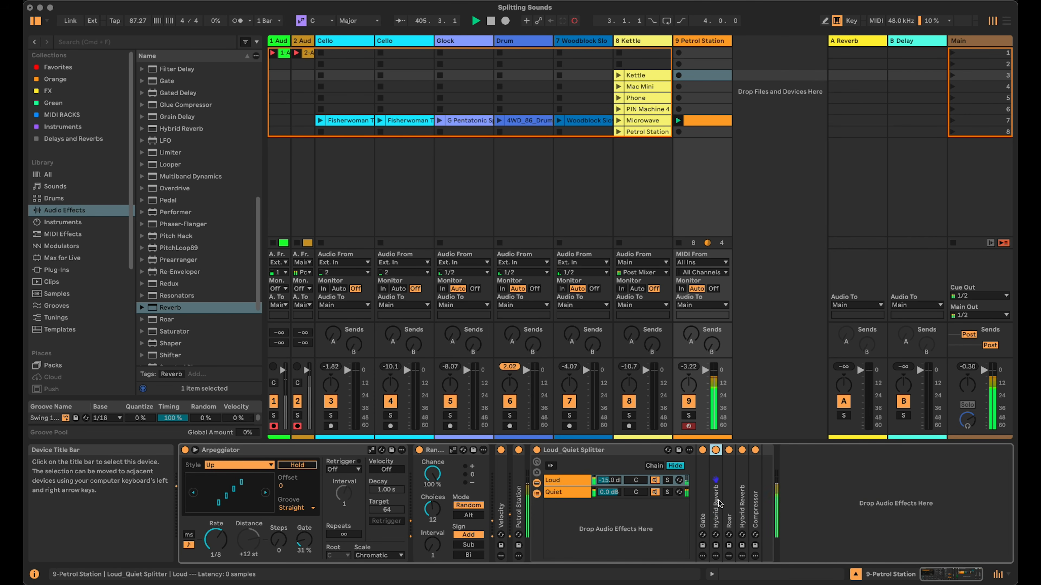
double_click(742, 497)
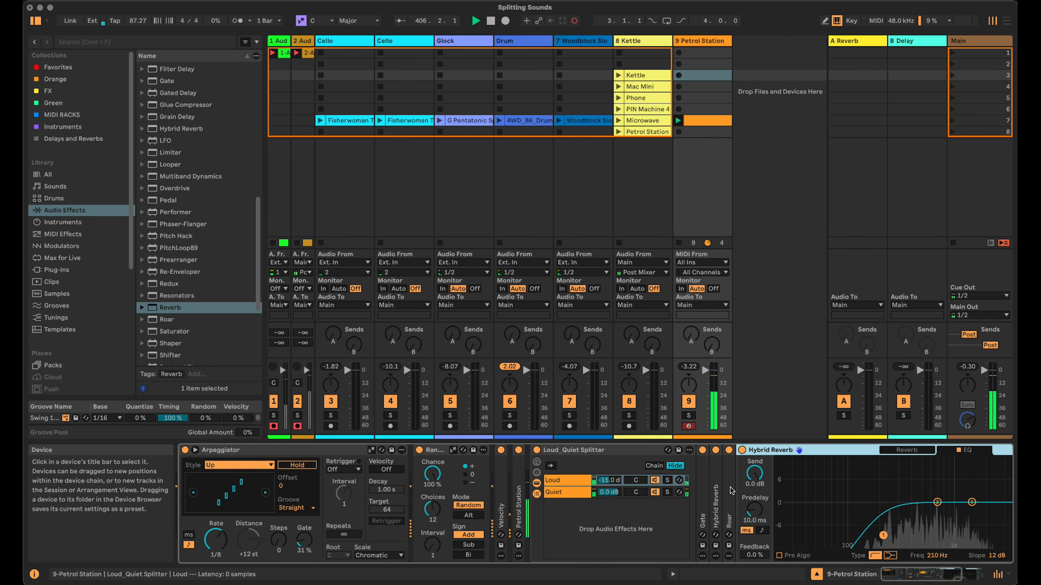
double_click(728, 499)
left_click(715, 499)
double_click(716, 499)
scroll(738, 492, "right", 10)
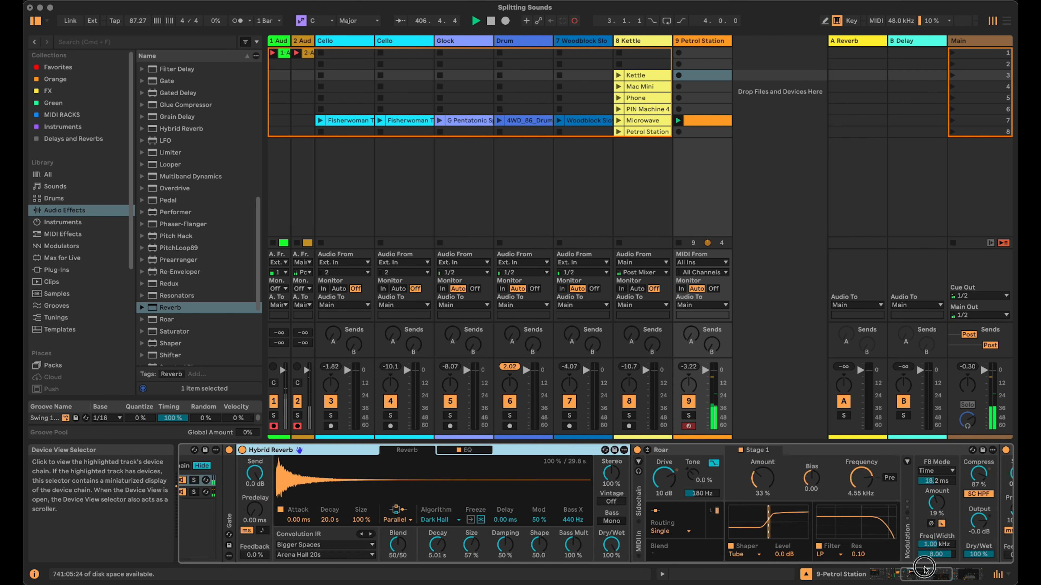
Step: Deactivate Roar and the second Hybrid Reverb in the Loud chain and fold Roar to hear the first reverb without them
left_click(730, 450)
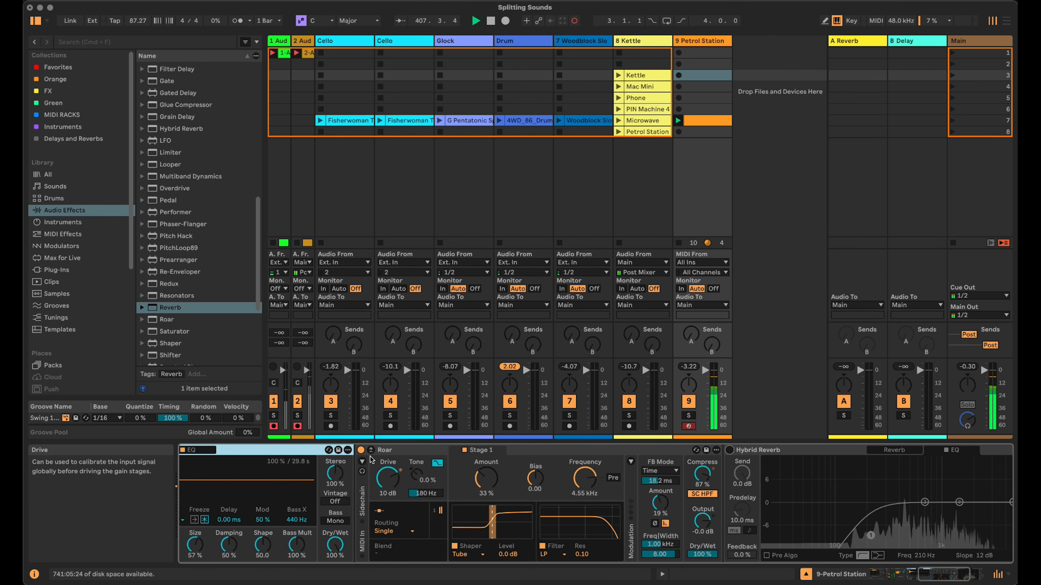
left_click(361, 450)
double_click(585, 450)
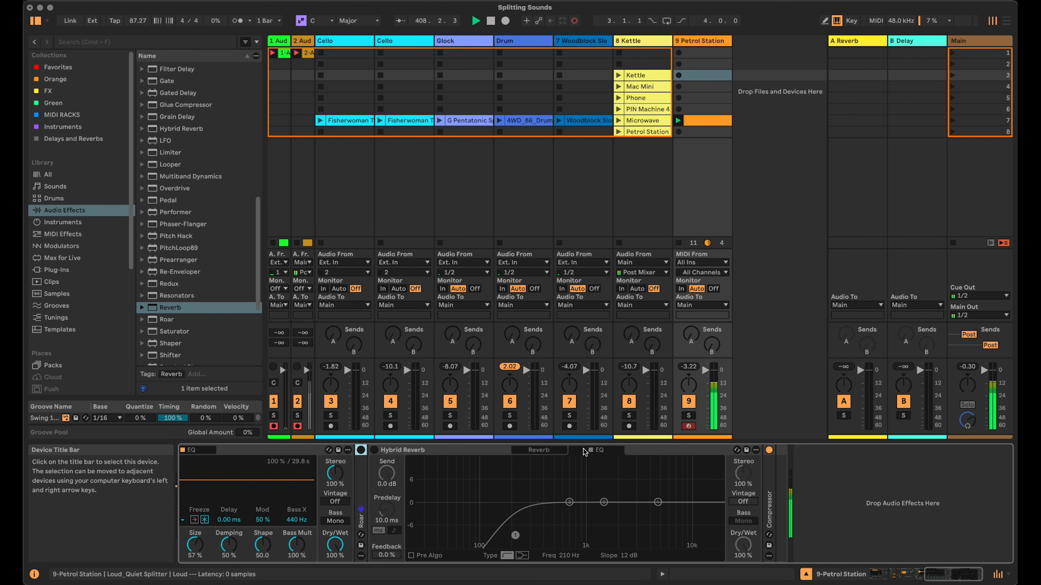
left_click_drag(956, 574, 934, 574)
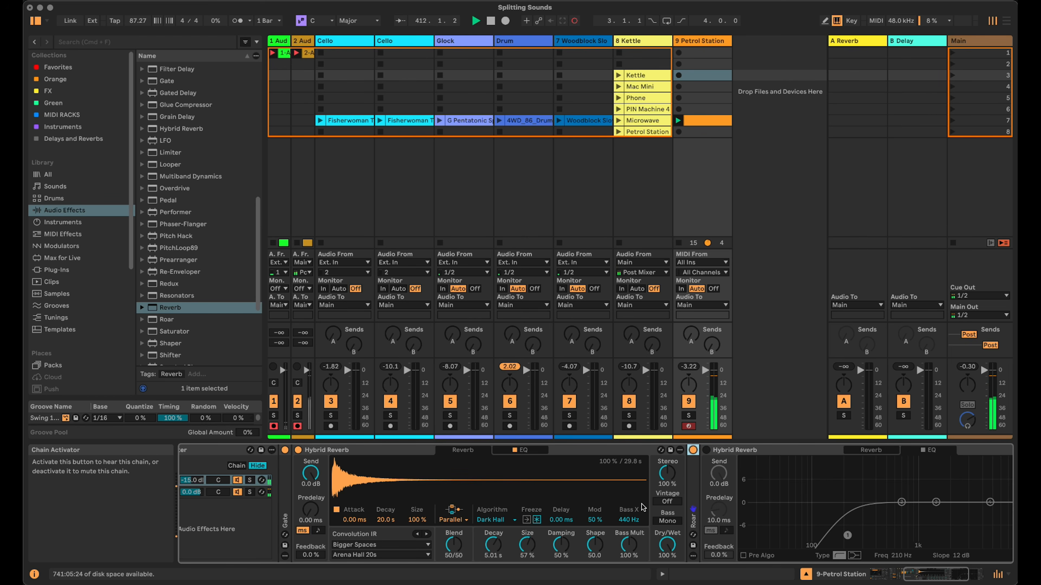
Step: Reactivate Roar and the second Hybrid Reverb in the Loud chain, inspect Roar's settings and fold both devices
double_click(693, 490)
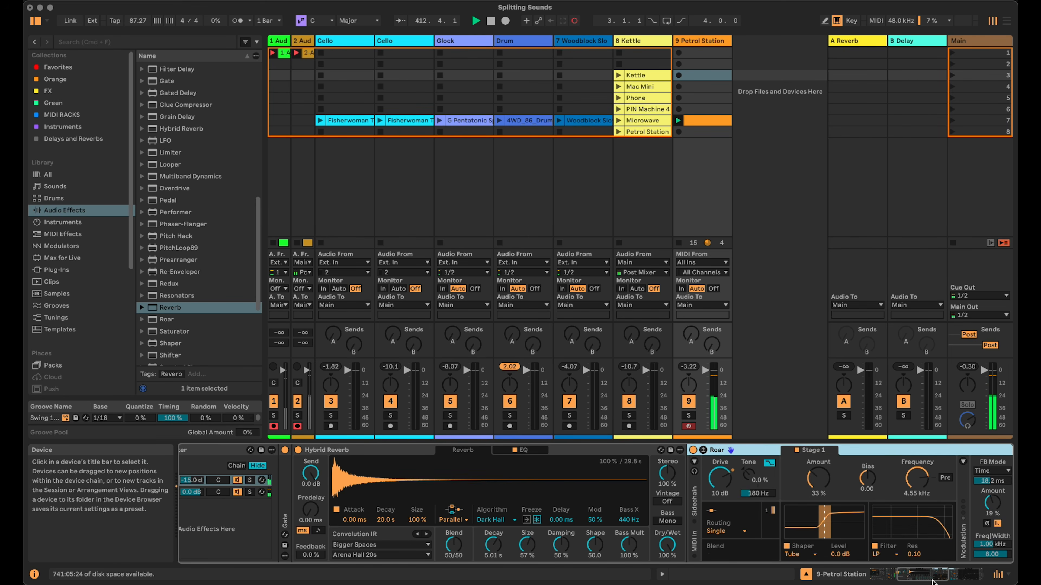
left_click_drag(944, 574, 973, 573)
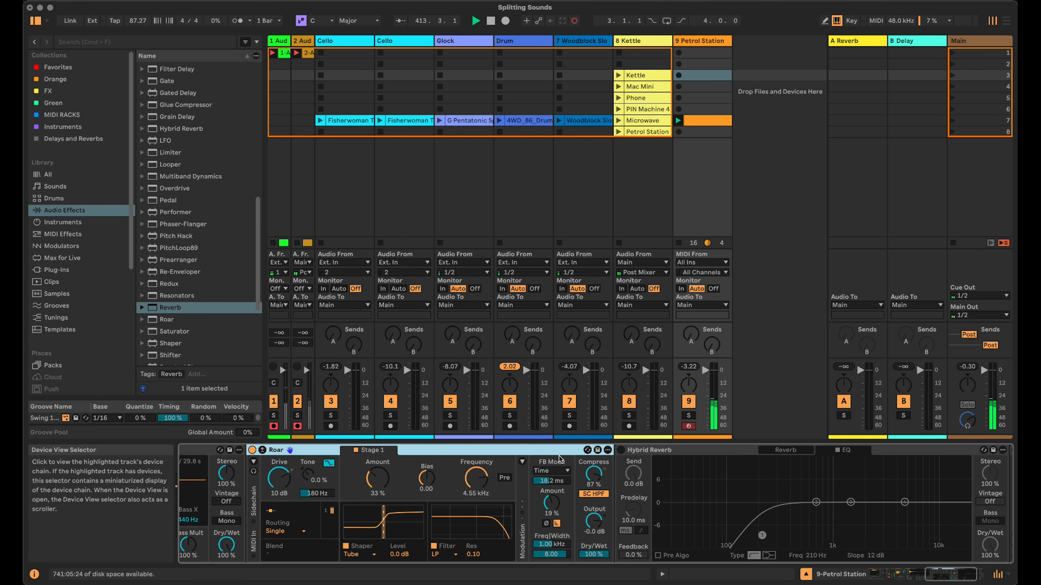
left_click(620, 450)
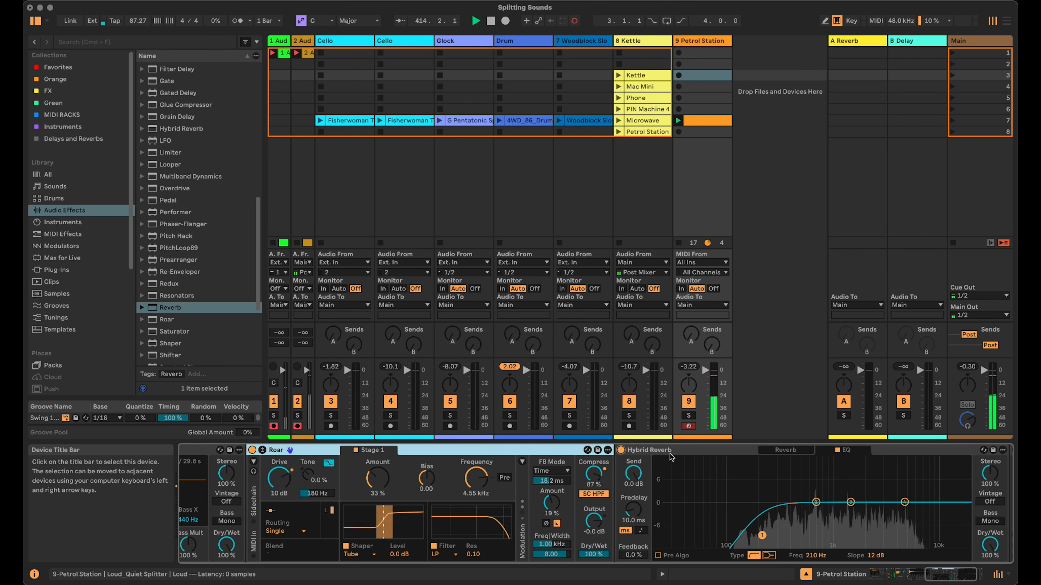
double_click(671, 454)
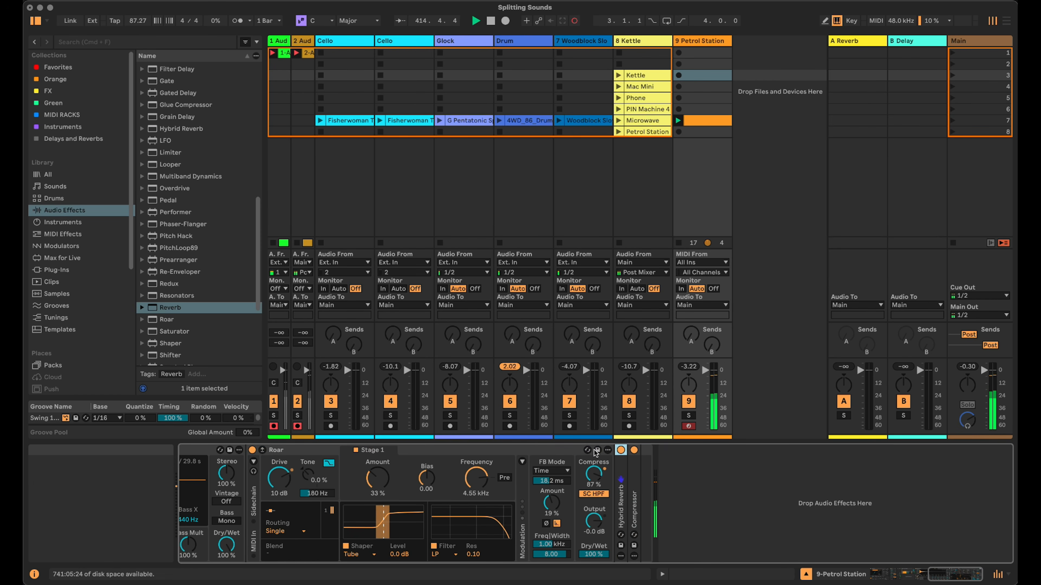
double_click(451, 451)
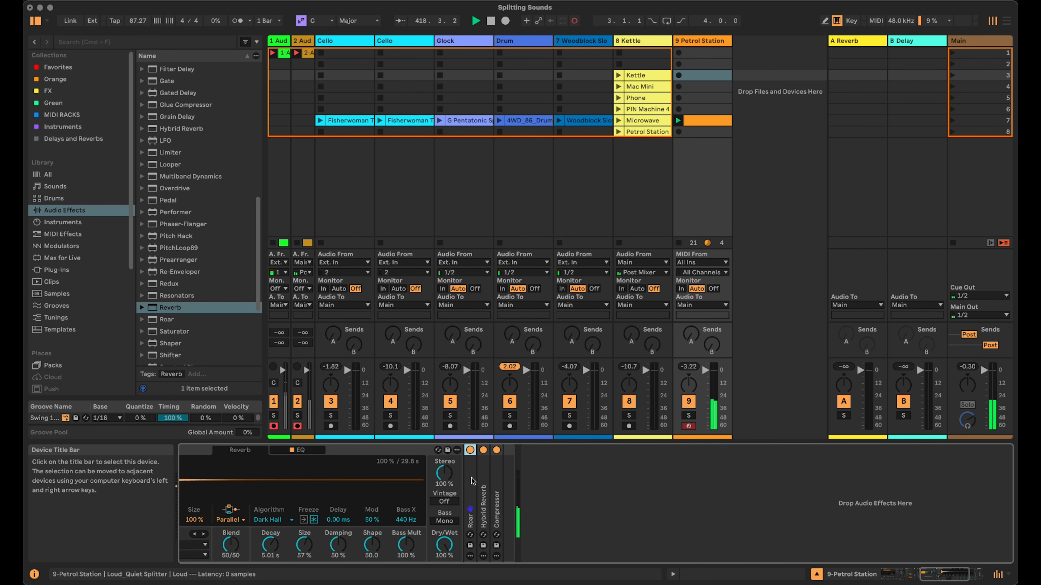
Step: Set the Loud chain's sidechained Compressor to a ratio of Inf : 1 and a threshold of -52.2 dB, and fold it
left_click(357, 450)
left_click_drag(937, 575, 912, 576)
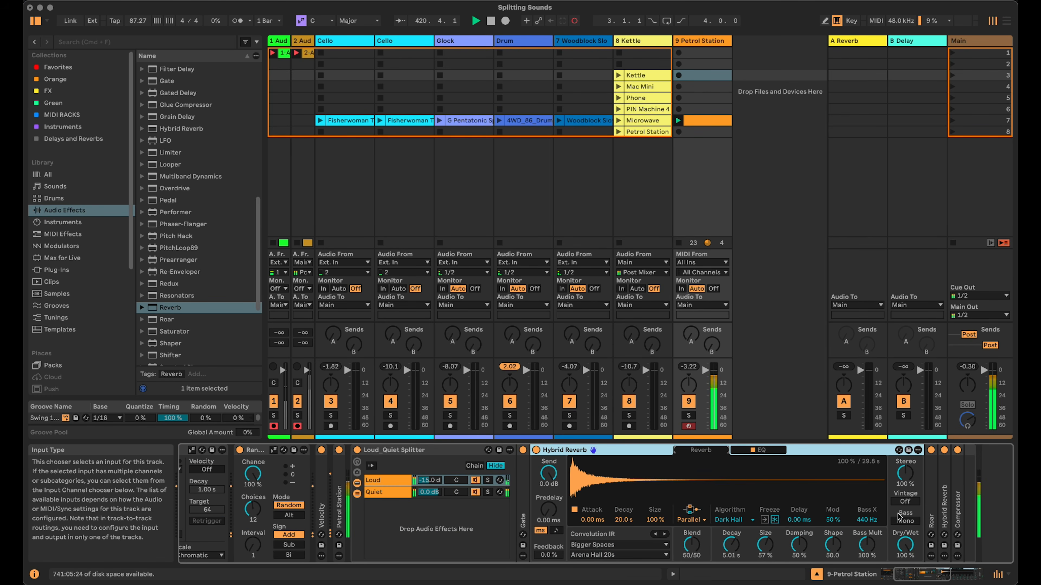
left_click(932, 576)
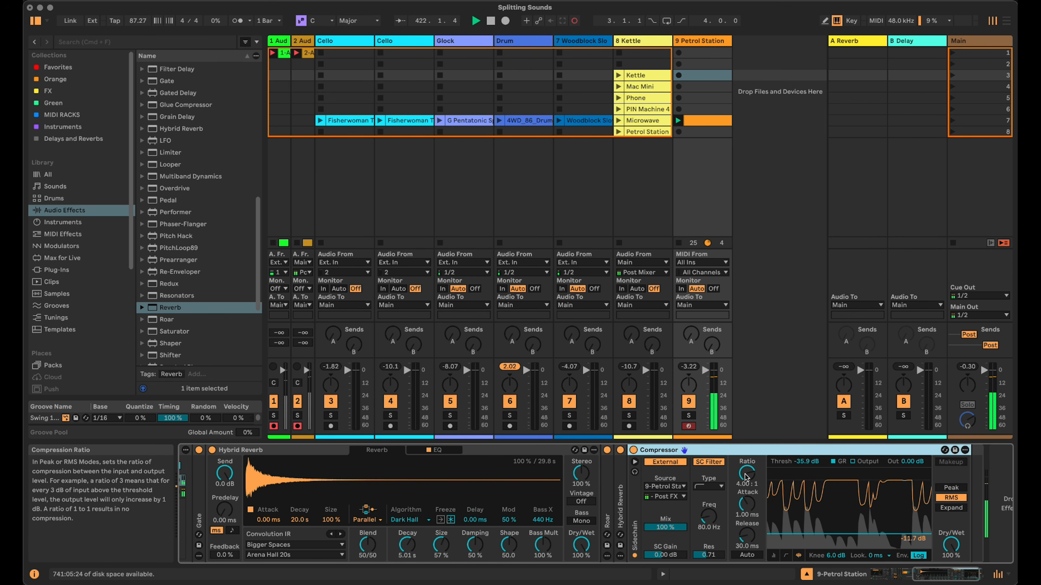
left_click_drag(745, 476, 746, 440)
left_click_drag(806, 462, 806, 486)
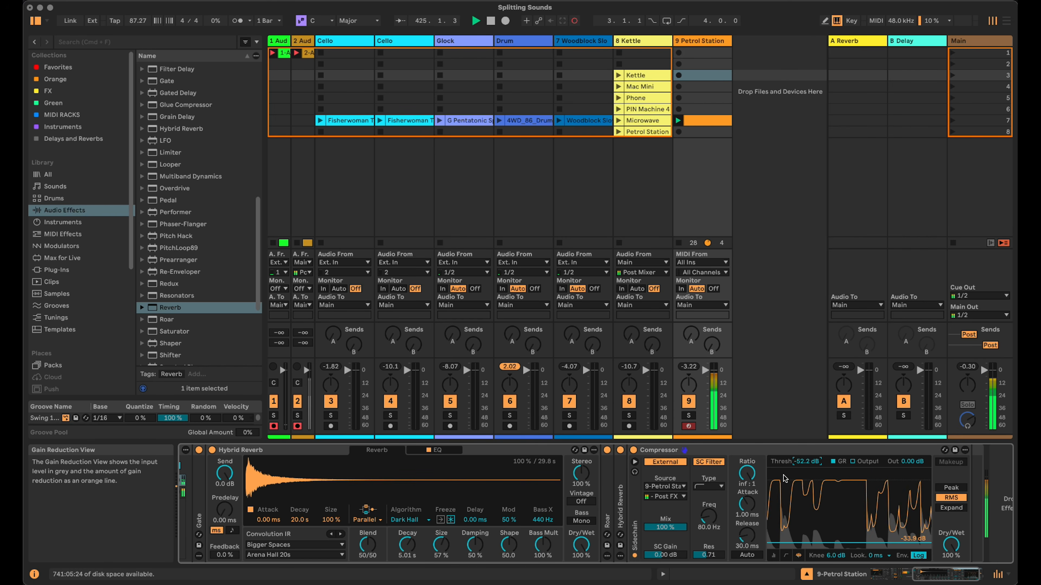
double_click(787, 449)
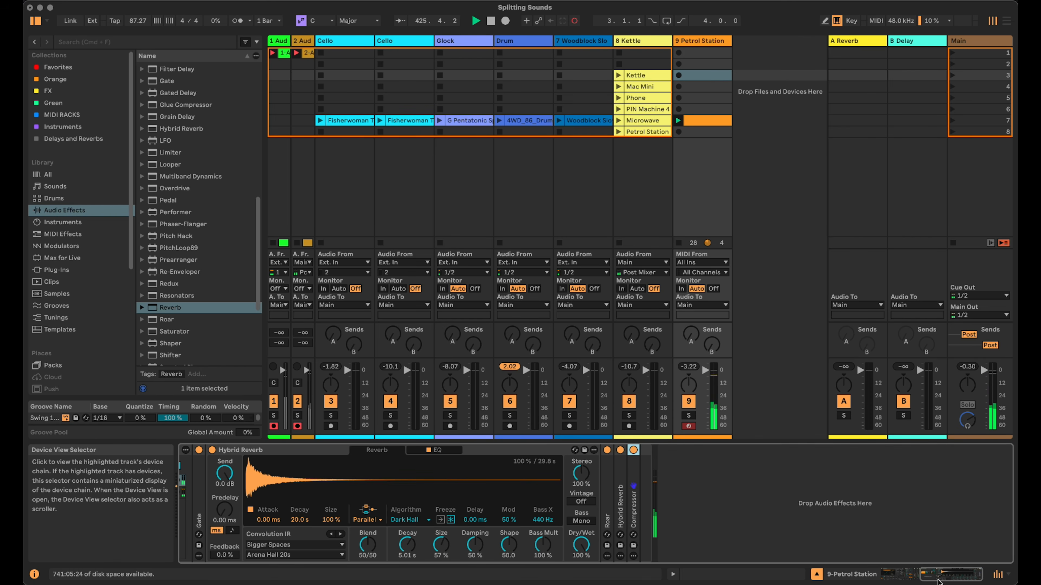
Step: Fold the whole Loud_Quiet Splitter rack on the Petrol Station track and return to the start of its device chain
scroll(772, 481, "left", 10)
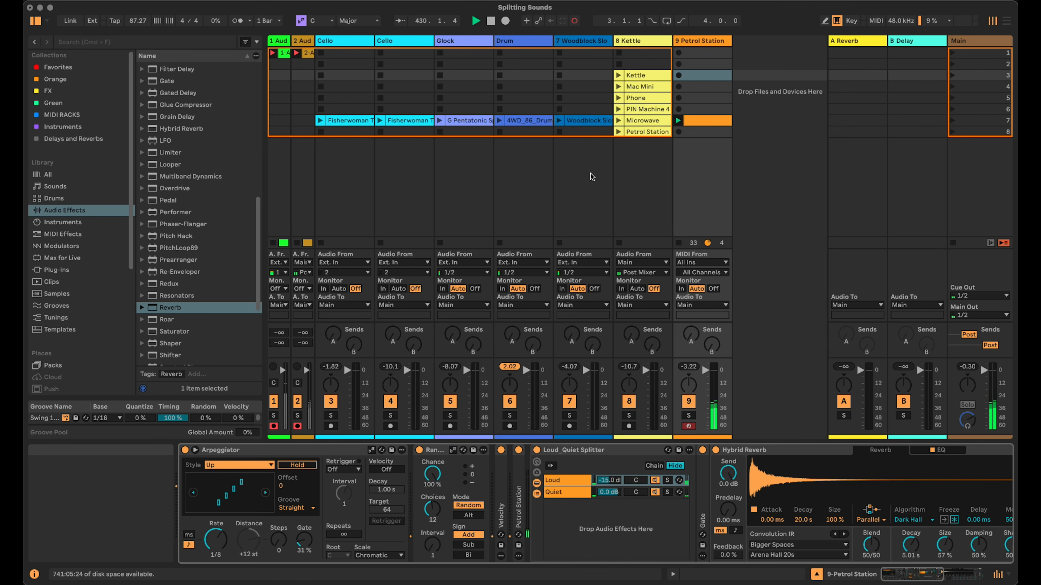
left_click(565, 450)
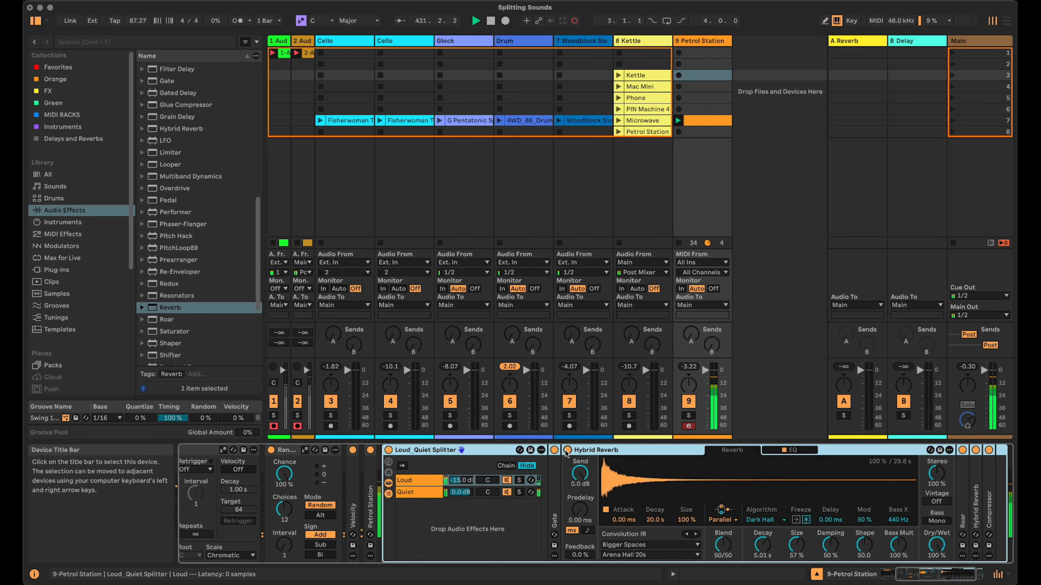
double_click(482, 451)
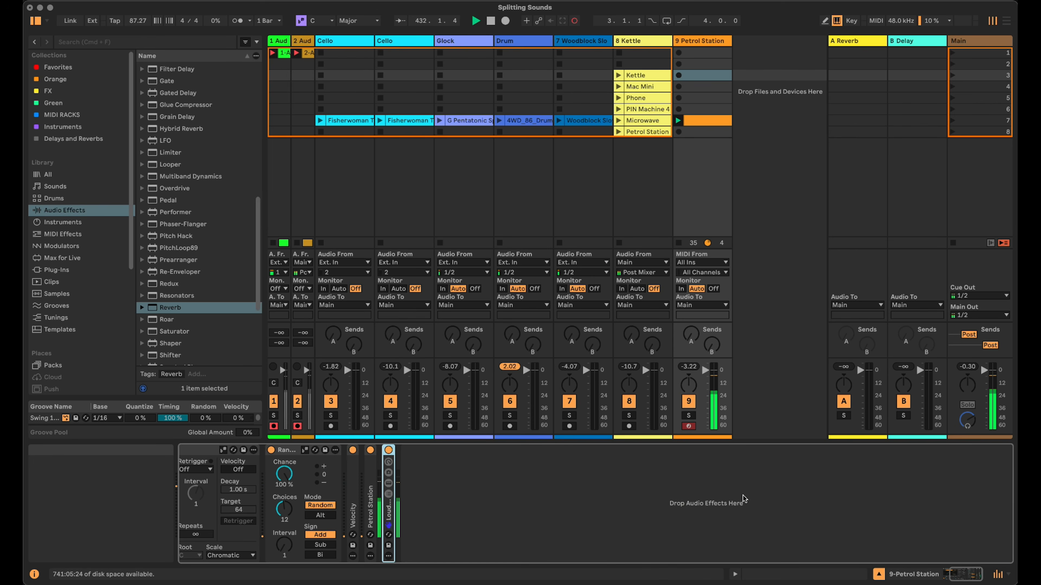
left_click(971, 576)
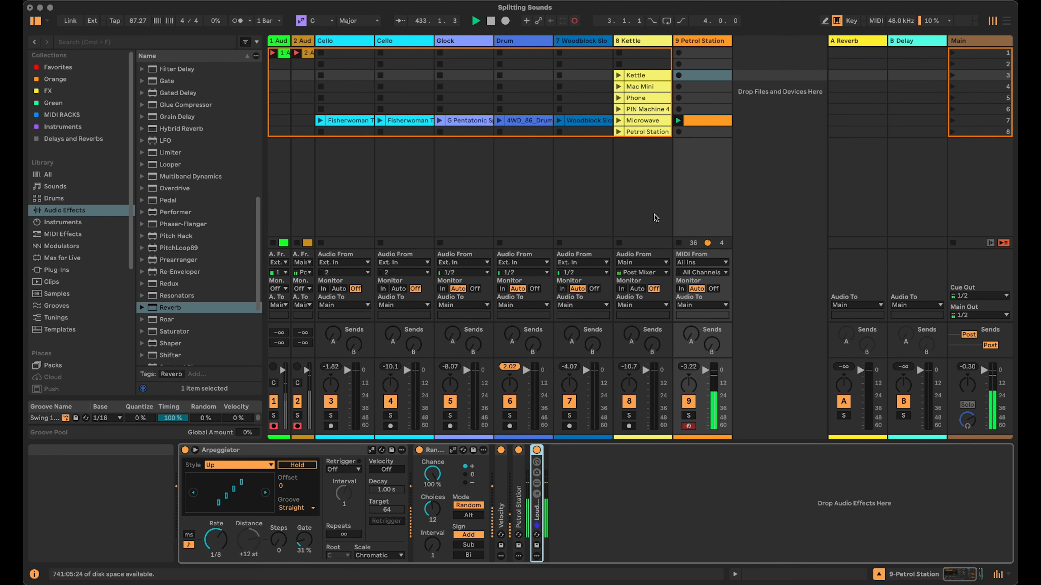